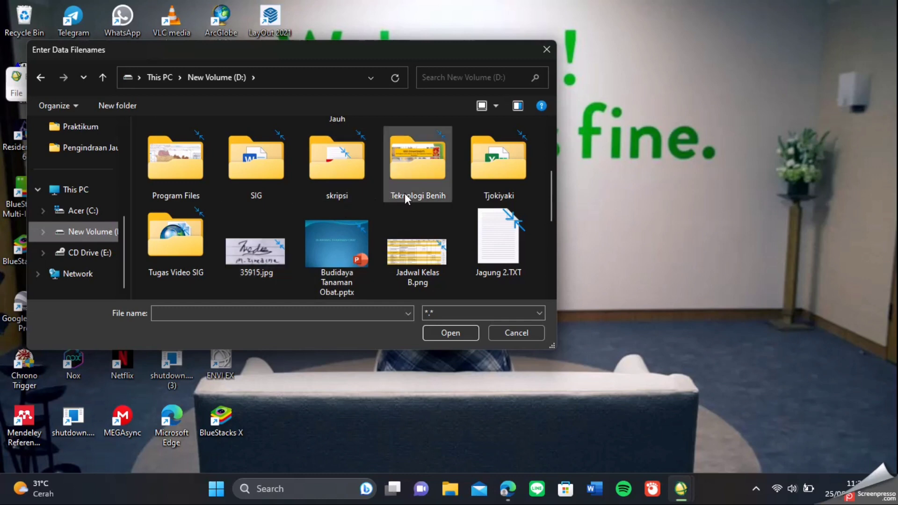
Step: Browse to the LC08_L1TP_122065_20170516_20170525 scene folder in D:\Pengindraan Jauh\Praktikum\CItra Master
{"action": "scroll", "coordinate": [385, 194], "scroll_direction": "up", "scroll_amount": 2}
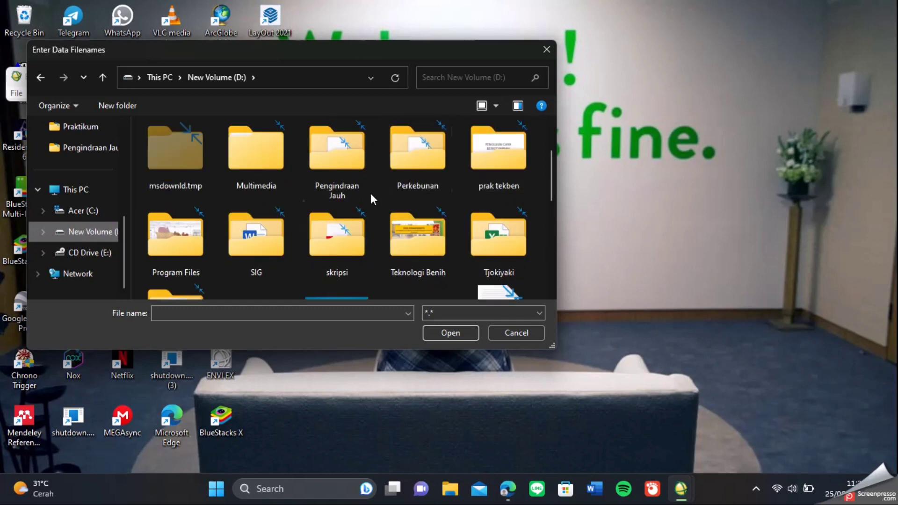
{"action": "double_click", "coordinate": [325, 187]}
{"action": "scroll", "coordinate": [243, 226], "scroll_direction": "down", "scroll_amount": 5}
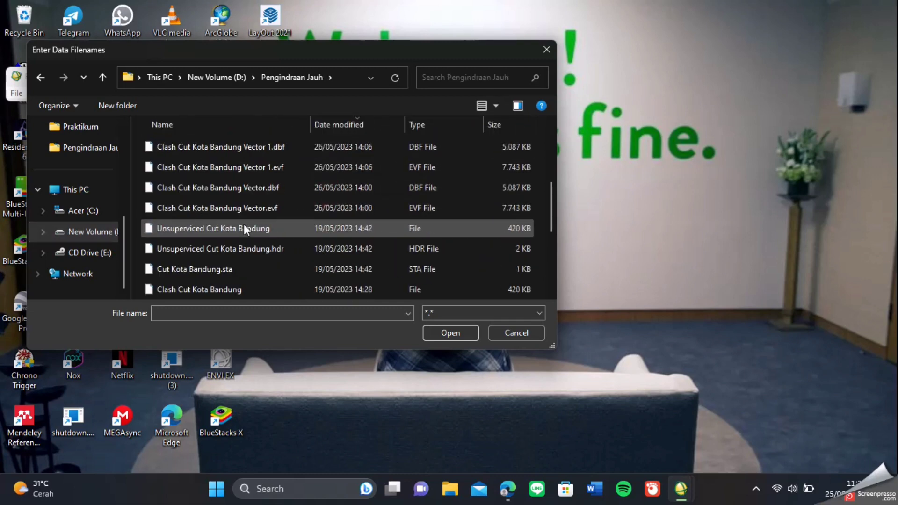
{"action": "double_click", "coordinate": [187, 291]}
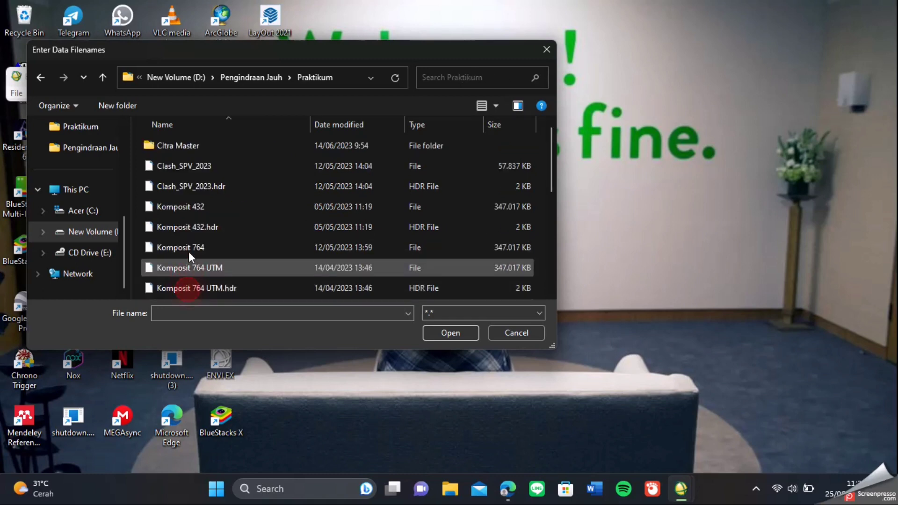
{"action": "double_click", "coordinate": [201, 144]}
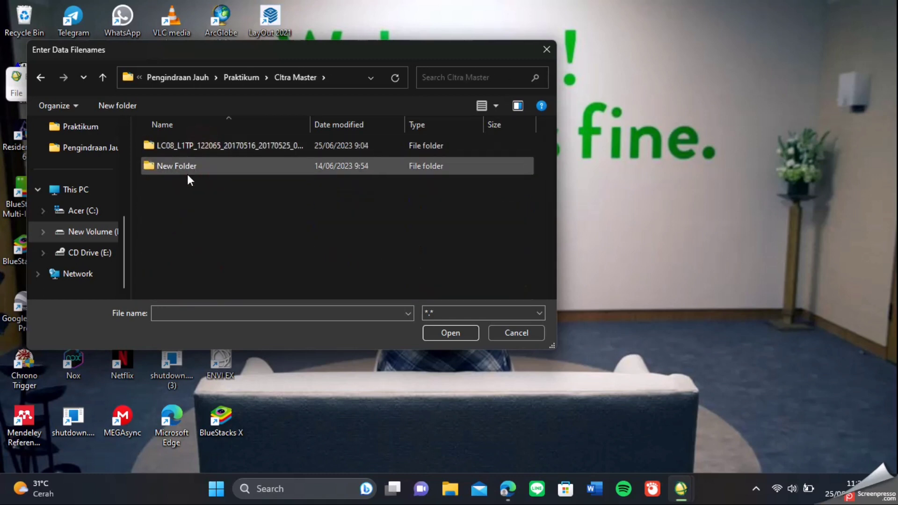
{"action": "double_click", "coordinate": [189, 150]}
Step: Select the Landsat 8 TIF images B1 through B8, leaving out the pyramid files, and open them together
{"action": "left_click", "coordinate": [210, 166]}
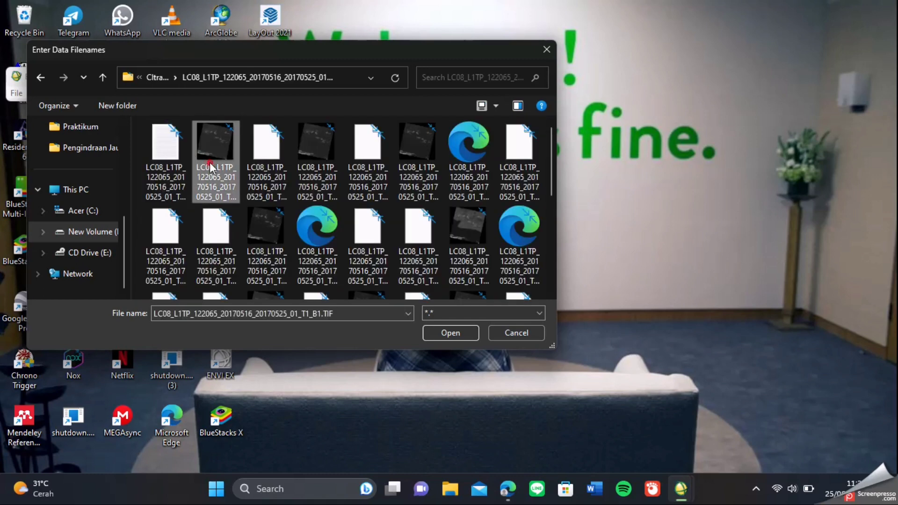
{"action": "left_click", "coordinate": [312, 172], "text": "ctrl"}
{"action": "left_click", "coordinate": [416, 175], "text": "ctrl"}
{"action": "left_click", "coordinate": [269, 261], "text": "ctrl"}
{"action": "left_click", "coordinate": [468, 229], "text": "ctrl"}
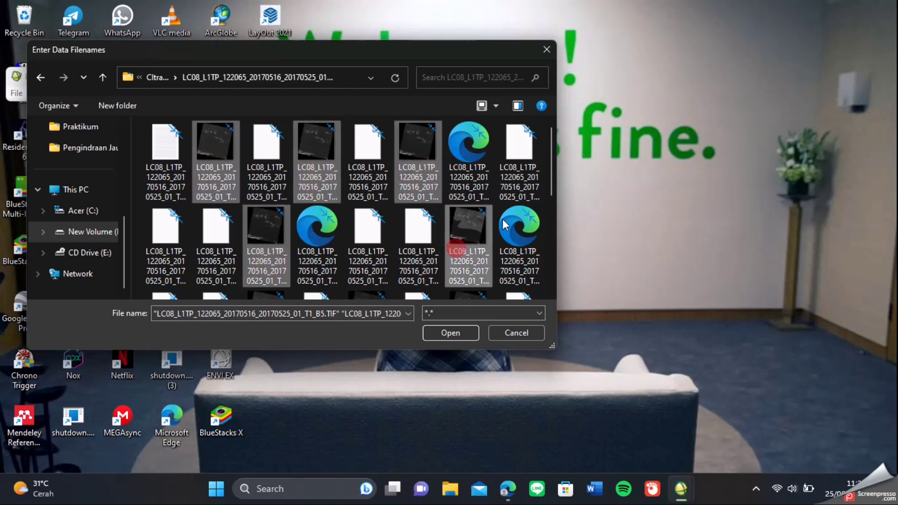
{"action": "left_click_drag", "start_coordinate": [554, 187], "coordinate": [554, 216]}
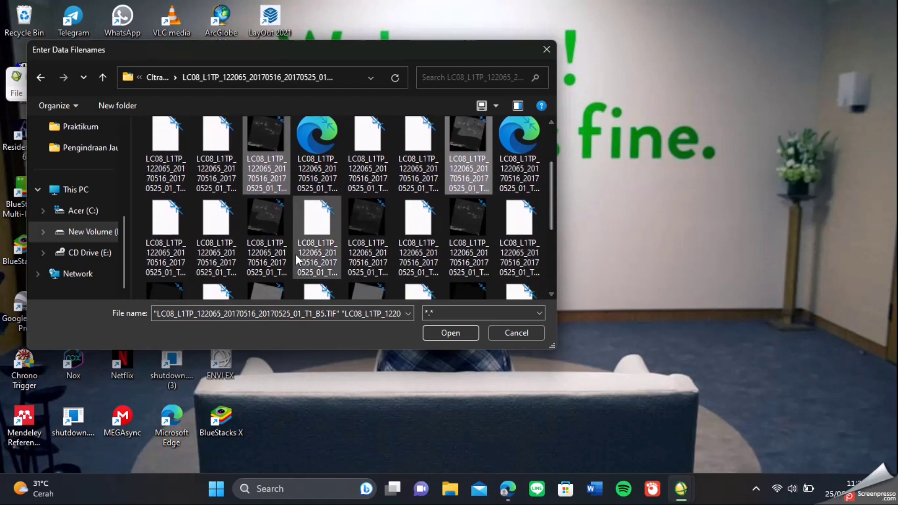
{"action": "left_click", "coordinate": [276, 257], "text": "ctrl"}
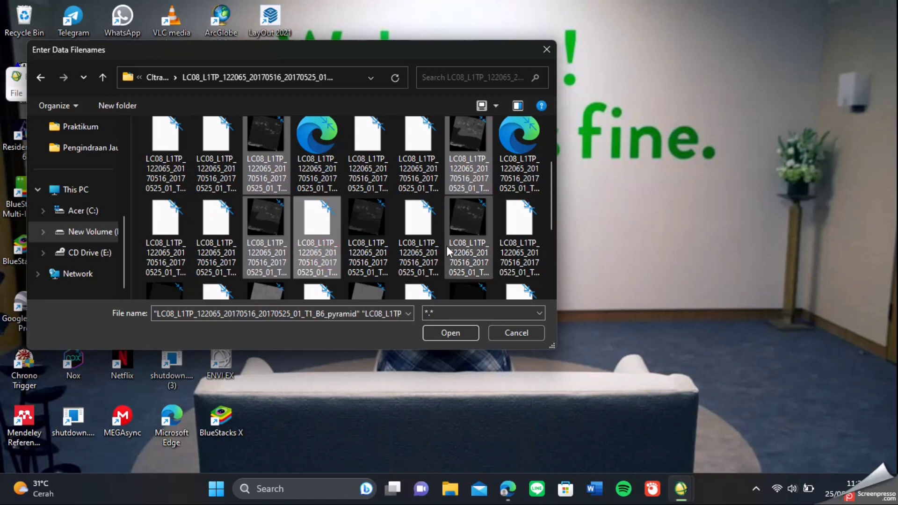
{"action": "left_click", "coordinate": [325, 254], "text": "ctrl"}
{"action": "left_click", "coordinate": [366, 243], "text": "ctrl"}
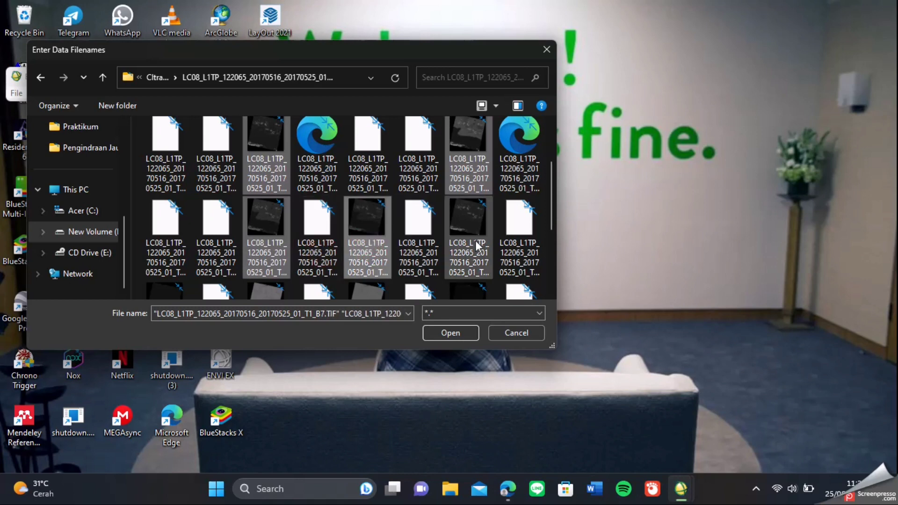
{"action": "left_click_drag", "start_coordinate": [549, 216], "coordinate": [549, 259]}
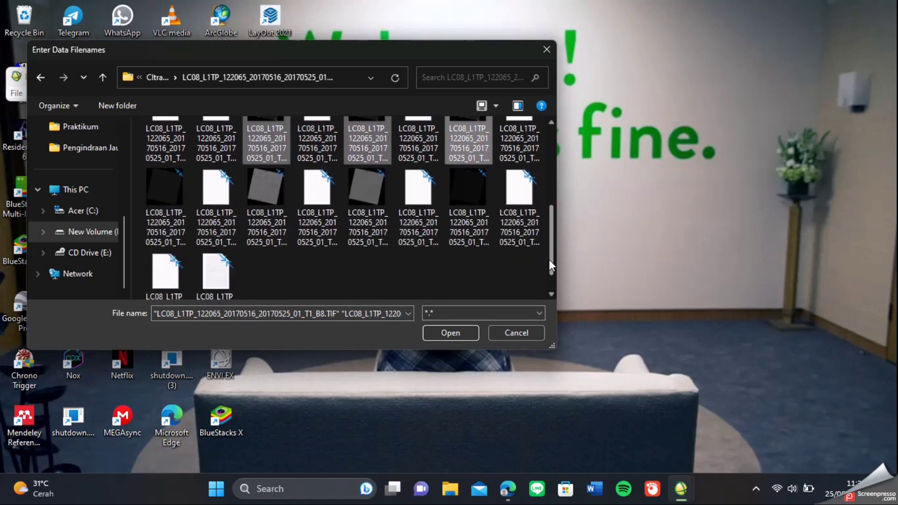
{"action": "left_click", "coordinate": [442, 332]}
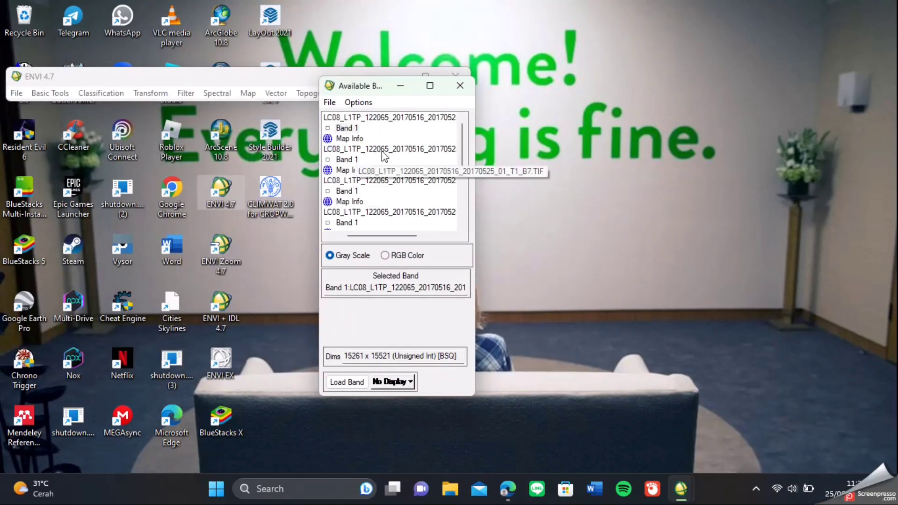
Step: Move the ENVI main window clear of the Available Bands List and widen the list to show the full file names
{"action": "left_click", "coordinate": [467, 172]}
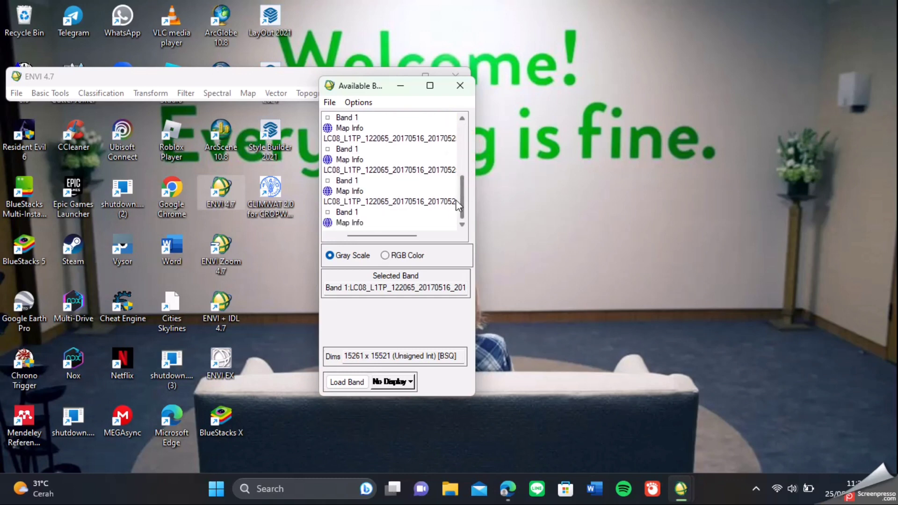
{"action": "left_click_drag", "start_coordinate": [226, 82], "coordinate": [279, 50]}
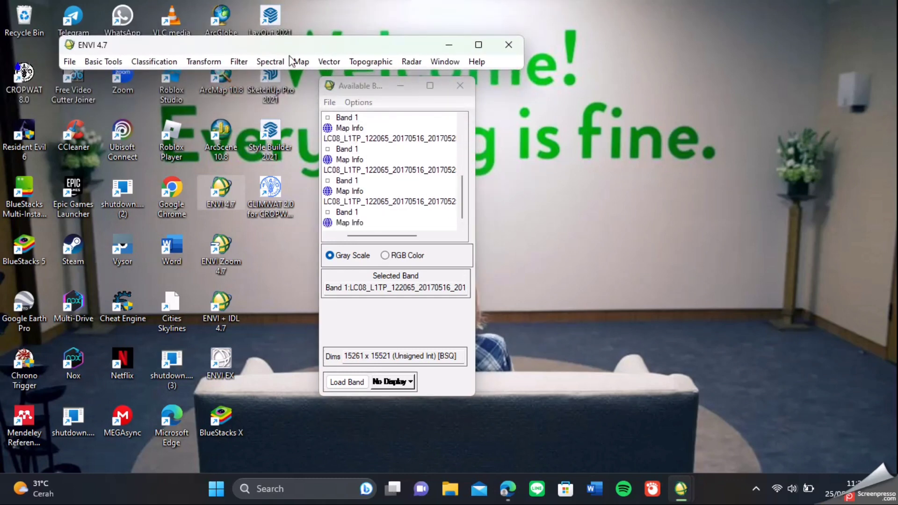
{"action": "left_click", "coordinate": [465, 194]}
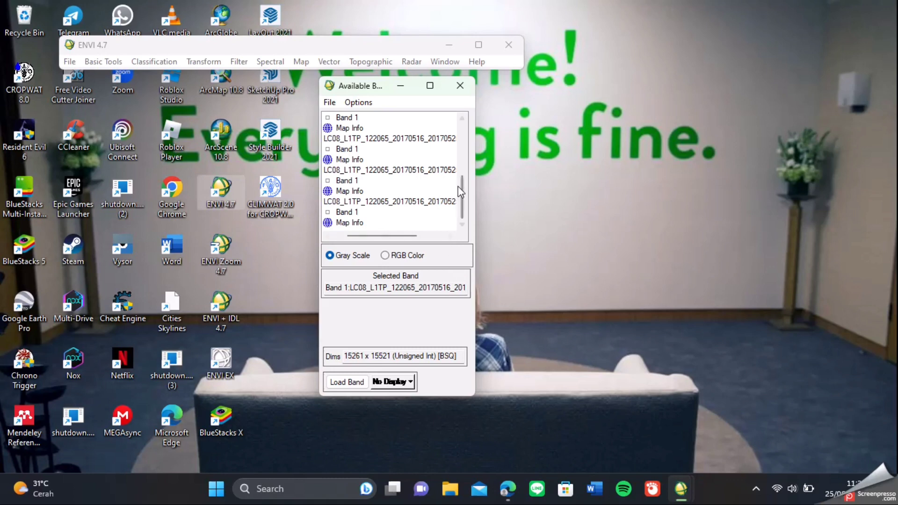
{"action": "left_click_drag", "start_coordinate": [462, 186], "coordinate": [613, 219]}
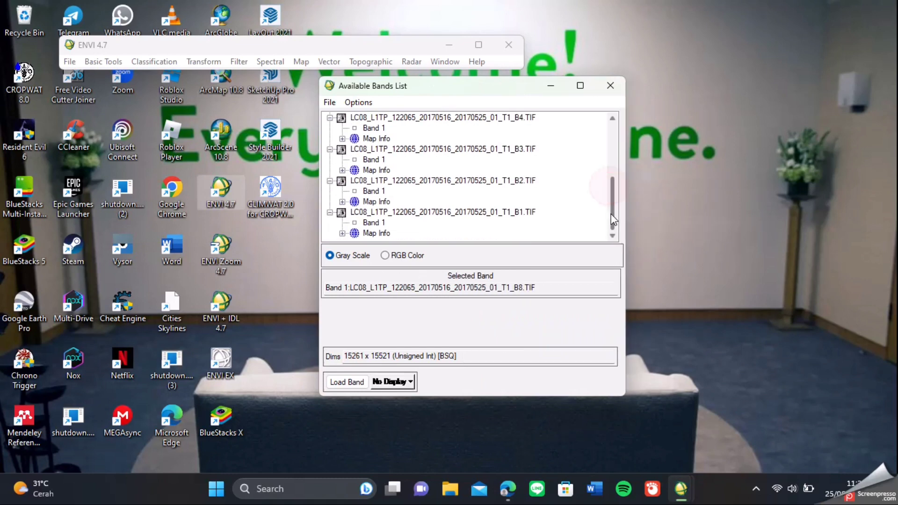
Step: Load the B8 band in gray scale, centre its display on the clouded middle of the scene, and switch to RGB Color
{"action": "left_click", "coordinate": [381, 171]}
{"action": "left_click", "coordinate": [347, 382]}
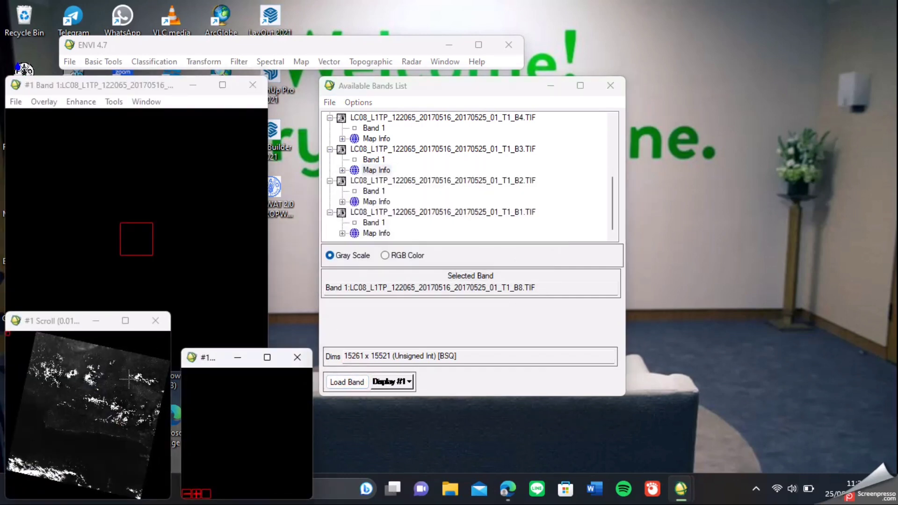
{"action": "mouse_move", "coordinate": [129, 379]}
{"action": "left_mouse_down"}
{"action": "mouse_move", "coordinate": [95, 388]}
{"action": "mouse_move", "coordinate": [60, 374]}
{"action": "mouse_move", "coordinate": [90, 400]}
{"action": "mouse_move", "coordinate": [93, 369]}
{"action": "mouse_move", "coordinate": [84, 395]}
{"action": "mouse_move", "coordinate": [100, 409]}
{"action": "mouse_move", "coordinate": [60, 378]}
{"action": "mouse_move", "coordinate": [85, 357]}
{"action": "mouse_move", "coordinate": [116, 377]}
{"action": "mouse_move", "coordinate": [114, 403]}
{"action": "left_mouse_up"}
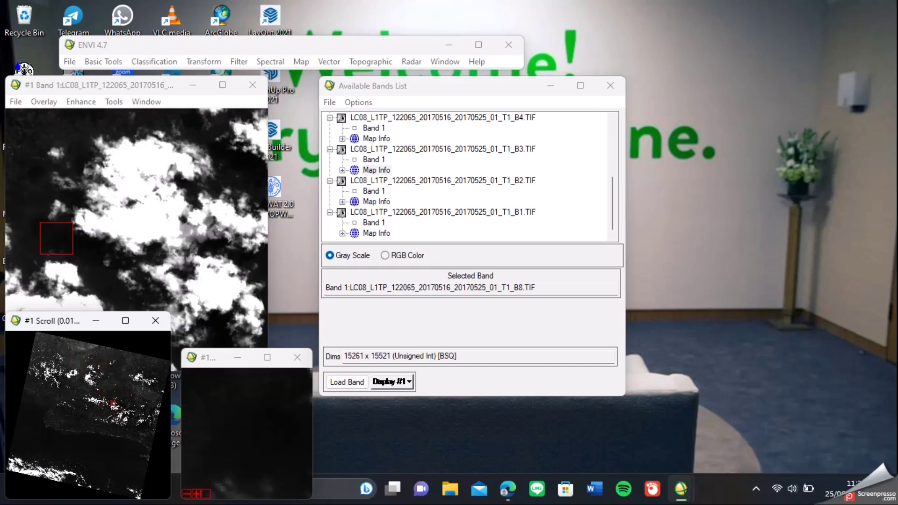
{"action": "left_click", "coordinate": [384, 255]}
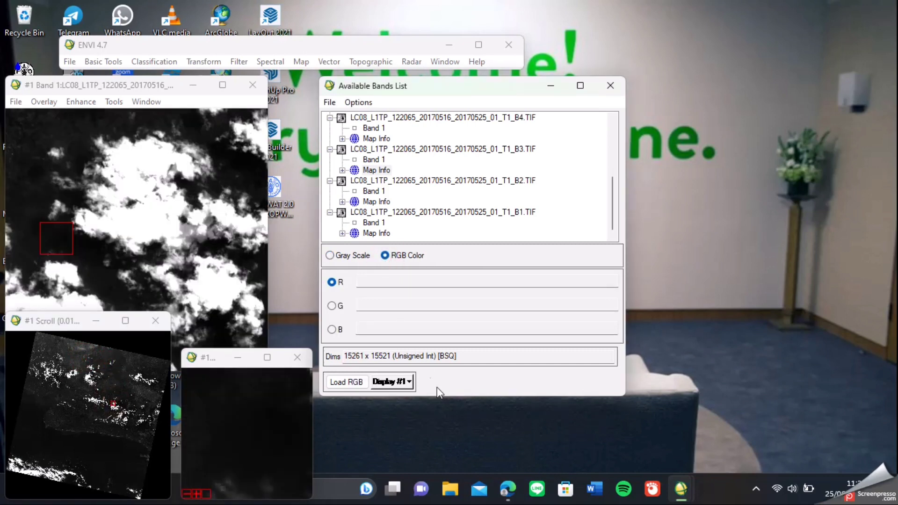
Step: Switch to File Explorer and open Kombinasi Band untuk Landsat 8.docx from D:\Pengindraan Jauh in Word, then minimise the Explorer window
{"action": "left_click", "coordinate": [456, 492]}
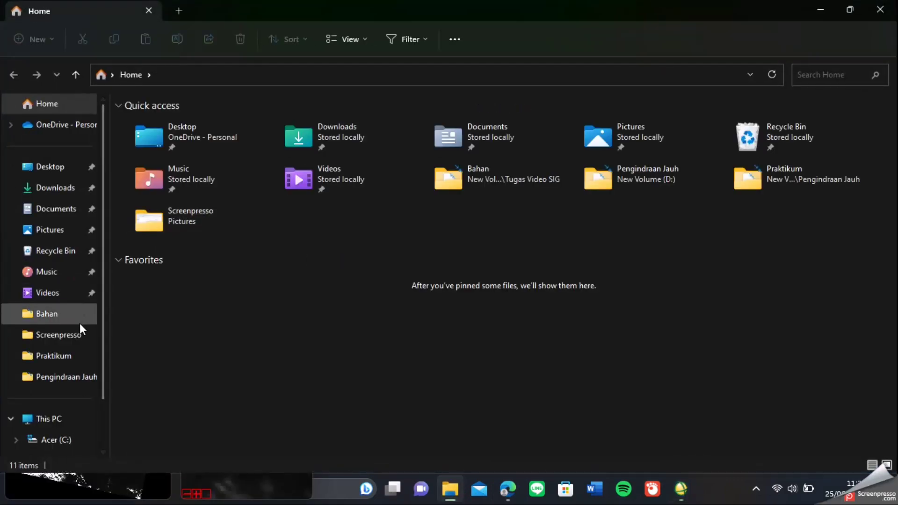
{"action": "scroll", "coordinate": [75, 323], "scroll_direction": "down", "scroll_amount": 3}
{"action": "left_click", "coordinate": [63, 376]}
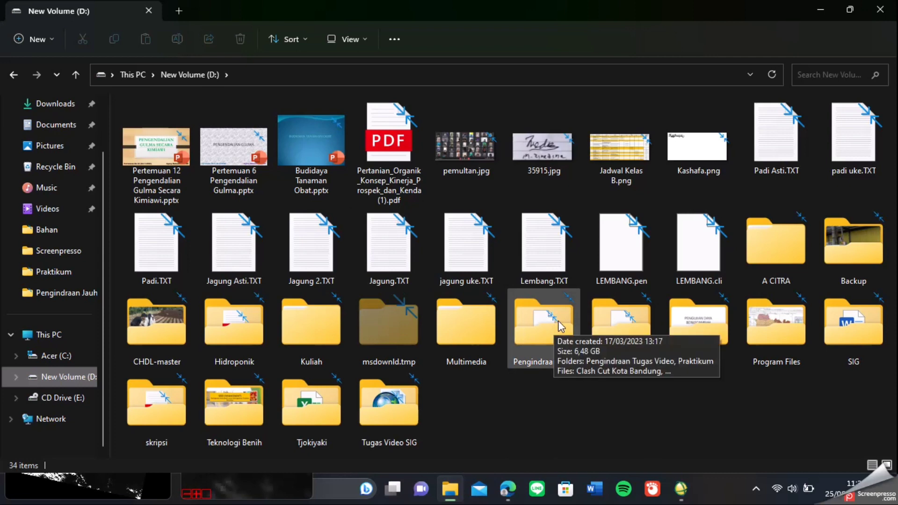
{"action": "double_click", "coordinate": [553, 332]}
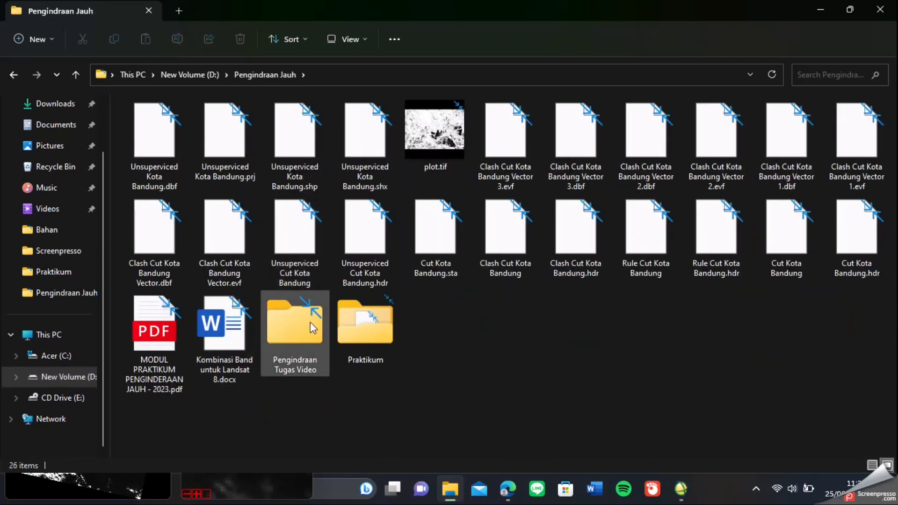
{"action": "double_click", "coordinate": [234, 332]}
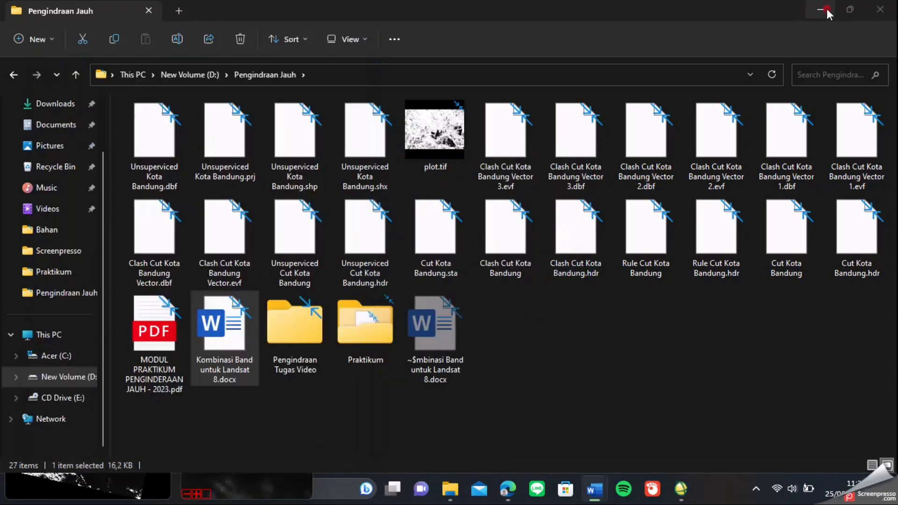
{"action": "left_click", "coordinate": [826, 8]}
Step: Examine the Kombinasi band table for the Landsat 8 band combinations, widening the Word window, and return to ENVI
{"action": "scroll", "coordinate": [203, 288], "scroll_direction": "down", "scroll_amount": 5}
{"action": "scroll", "coordinate": [204, 288], "scroll_direction": "down", "scroll_amount": 10}
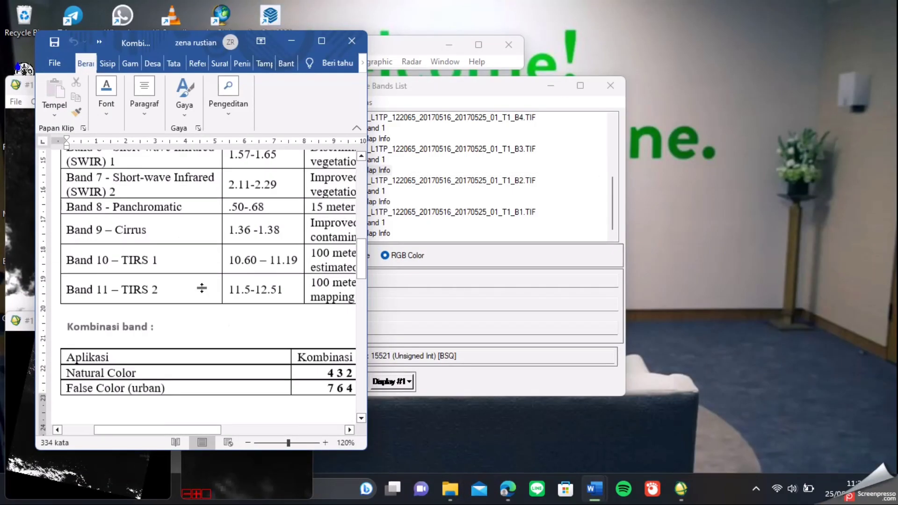
{"action": "scroll", "coordinate": [207, 301], "scroll_direction": "down", "scroll_amount": 3}
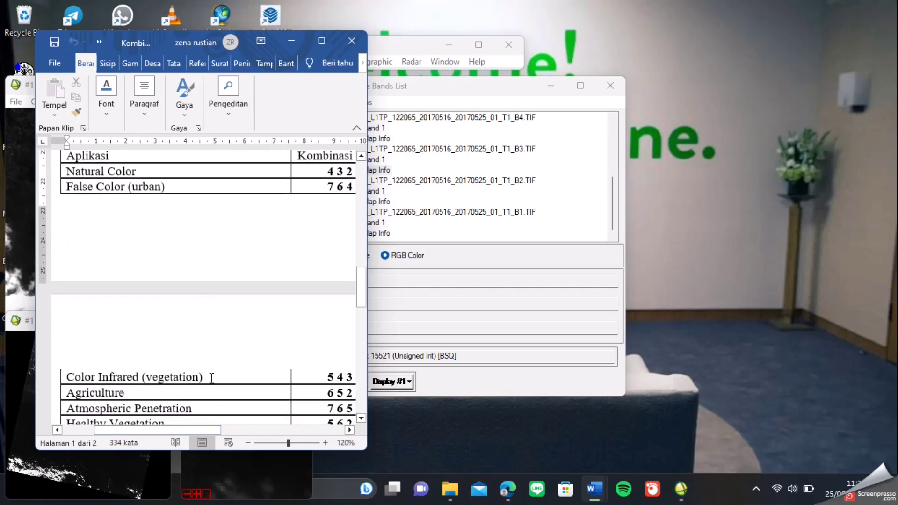
{"action": "scroll", "coordinate": [211, 380], "scroll_direction": "down", "scroll_amount": 2}
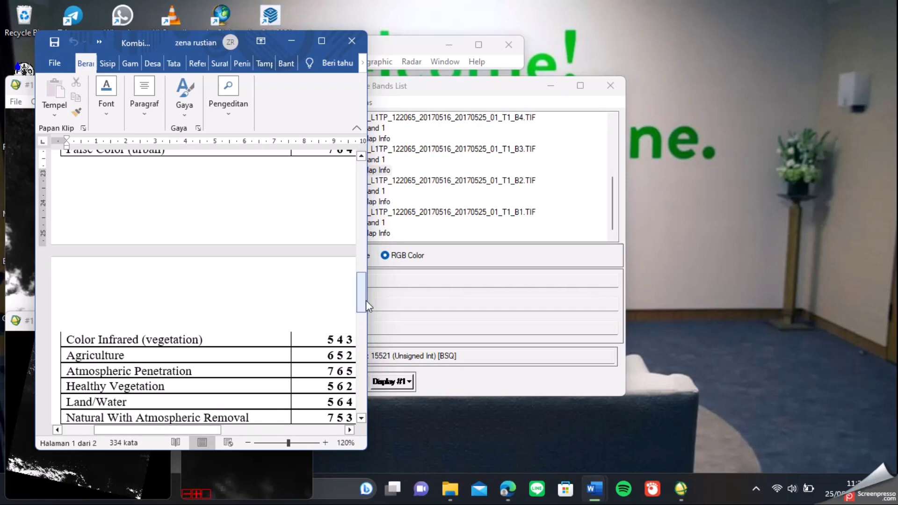
{"action": "left_click_drag", "start_coordinate": [367, 302], "coordinate": [473, 306]}
{"action": "scroll", "coordinate": [334, 276], "scroll_direction": "up", "scroll_amount": 4}
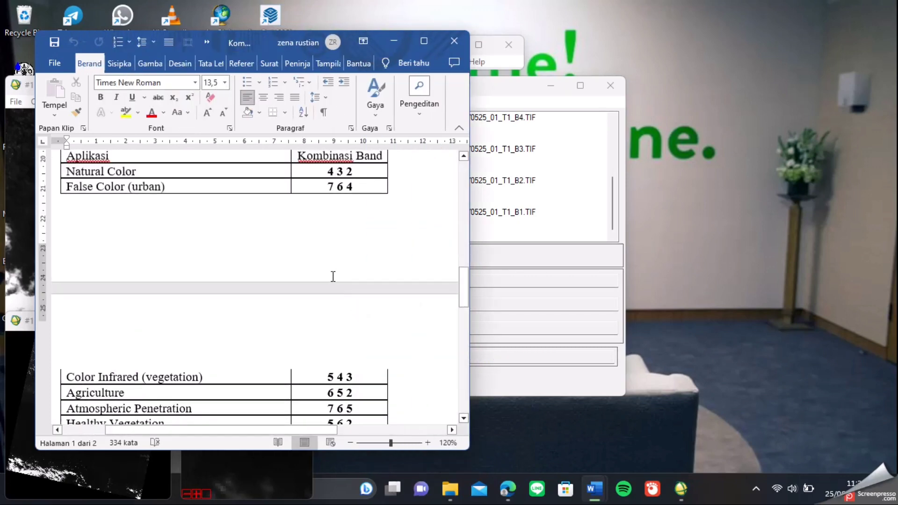
{"action": "left_click", "coordinate": [394, 41]}
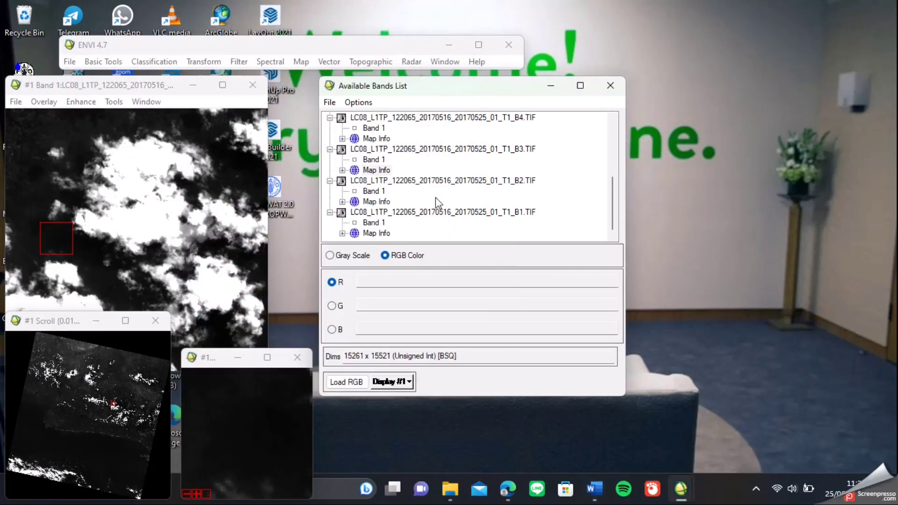
Step: Assign Band 1 of the B7 image to the red channel and create a new display
{"action": "left_click_drag", "start_coordinate": [618, 205], "coordinate": [580, 157]}
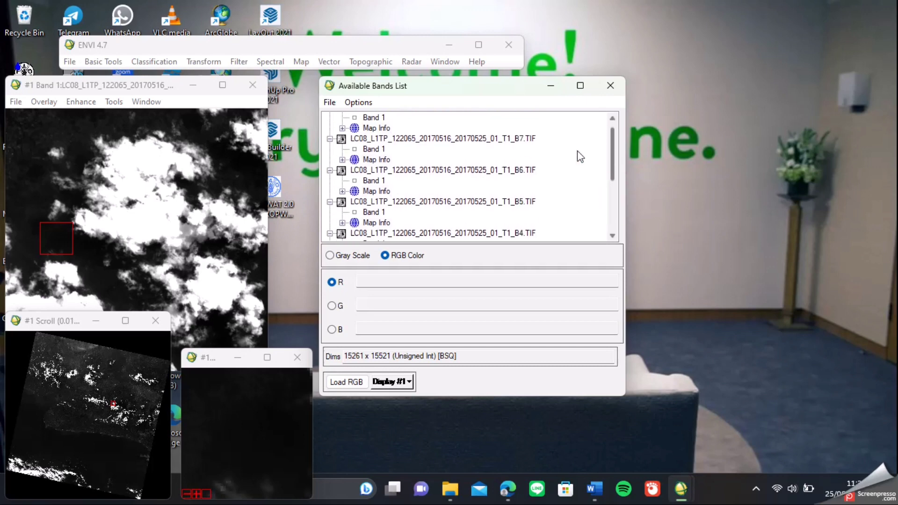
{"action": "left_click", "coordinate": [373, 149]}
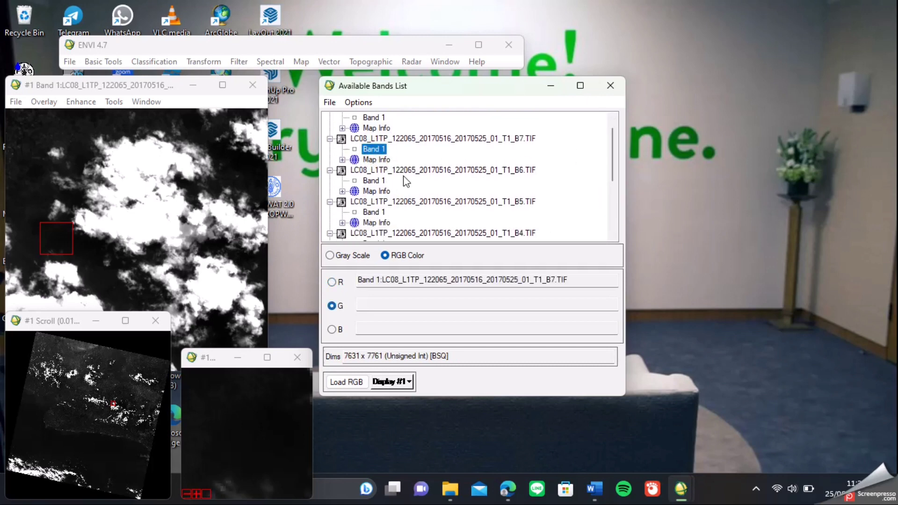
{"action": "left_click", "coordinate": [403, 382]}
{"action": "left_click", "coordinate": [402, 401]}
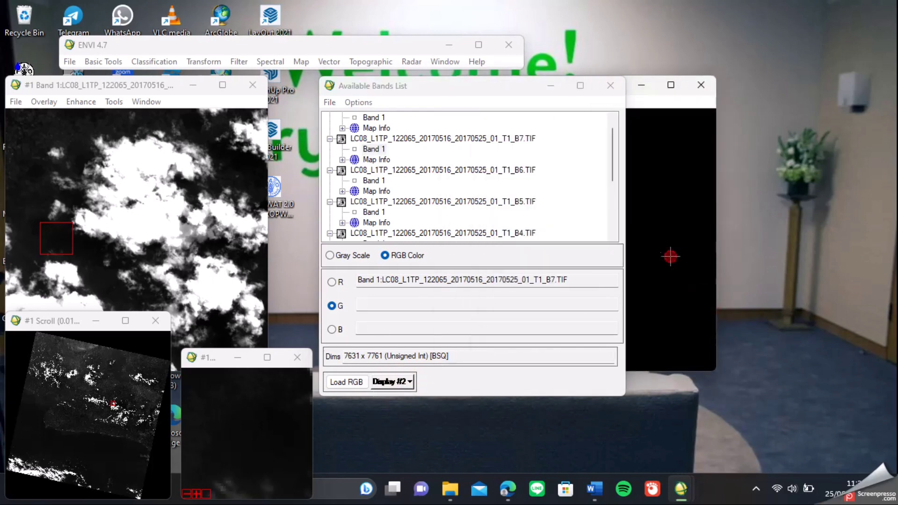
Step: Rearrange the Available Bands List and the new image display so that they no longer overlap
{"action": "left_click_drag", "start_coordinate": [504, 87], "coordinate": [347, 95]}
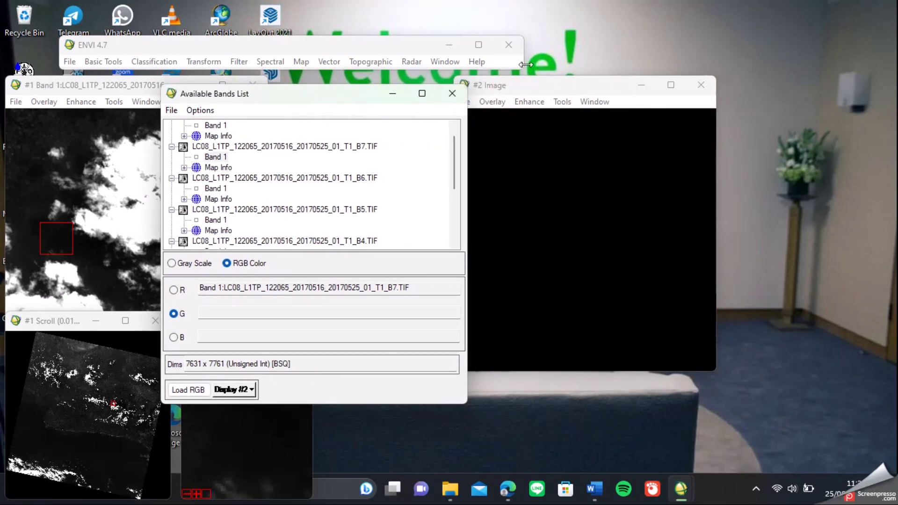
{"action": "left_click", "coordinate": [523, 88]}
{"action": "left_click_drag", "start_coordinate": [523, 89], "coordinate": [593, 103]}
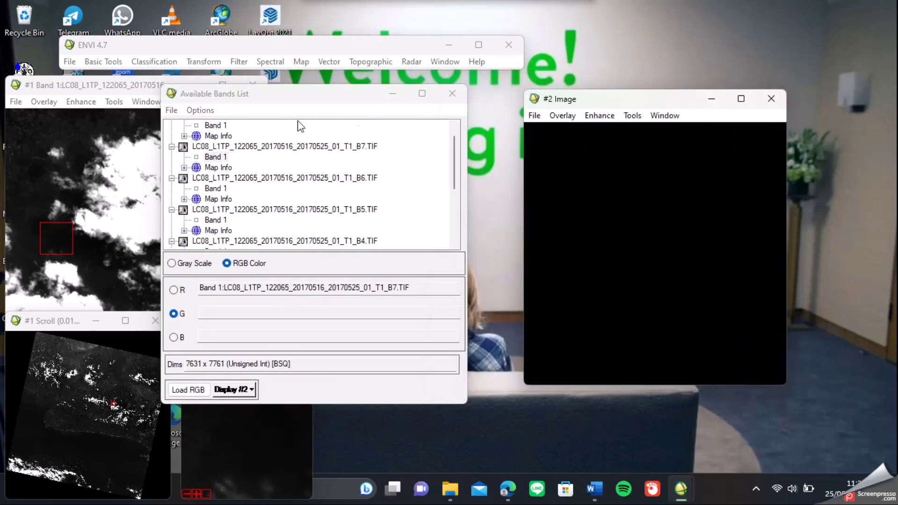
Step: Assign Band 1 of the B6 image to green and Band 1 of the B4 image to blue
{"action": "left_click", "coordinate": [290, 93]}
{"action": "left_click", "coordinate": [215, 188]}
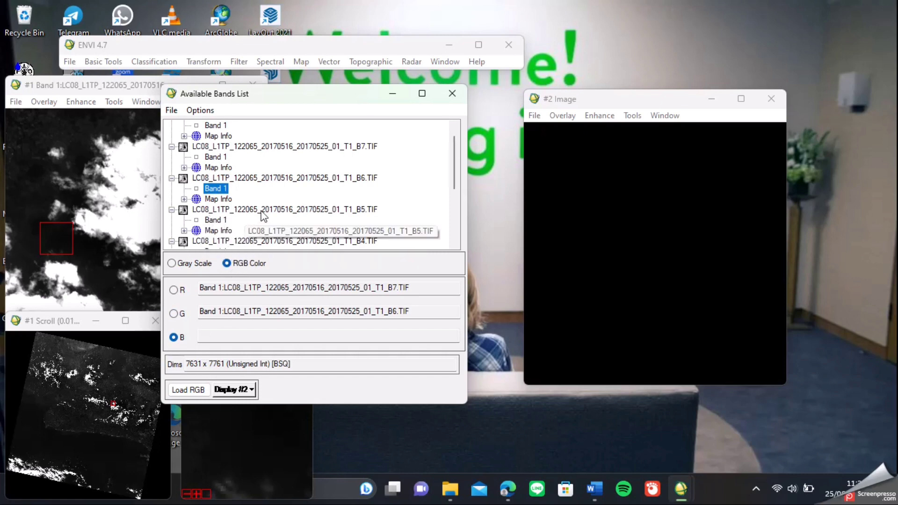
{"action": "left_click_drag", "start_coordinate": [454, 167], "coordinate": [457, 187]}
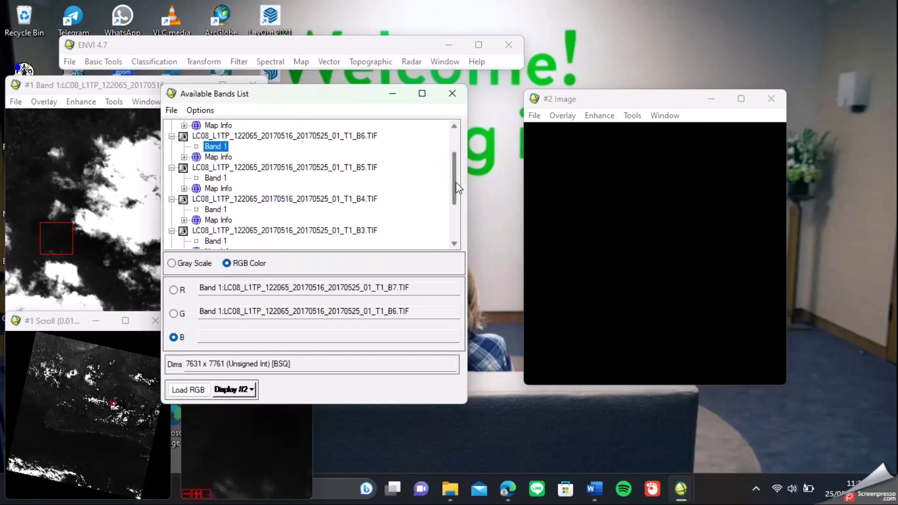
{"action": "left_click", "coordinate": [221, 210]}
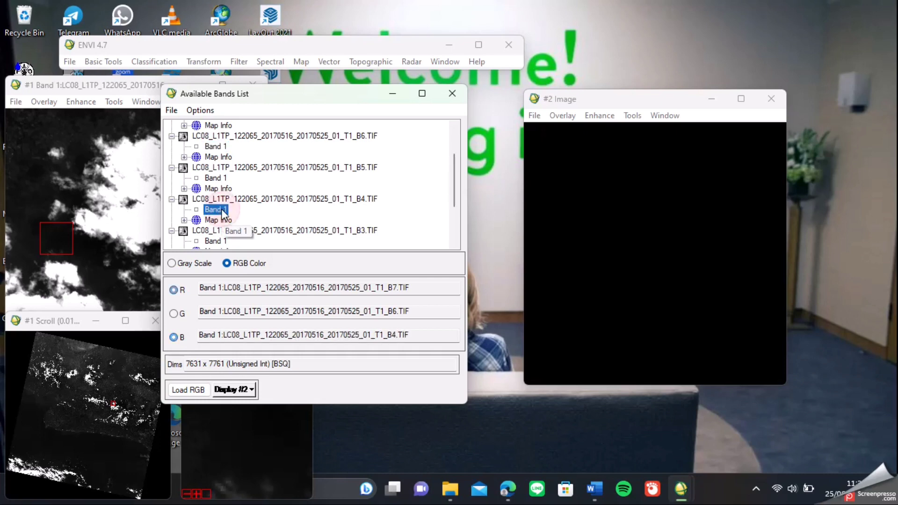
Step: Load the RGB composite into Display #2 and link Display #1 with Display #2
{"action": "left_click", "coordinate": [188, 389]}
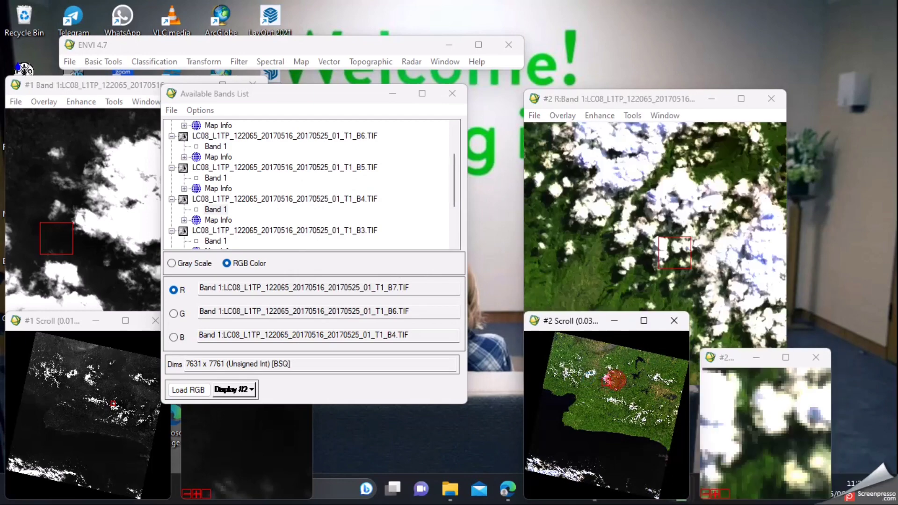
{"action": "left_click_drag", "start_coordinate": [578, 372], "coordinate": [614, 377]}
{"action": "right_click", "coordinate": [616, 380]}
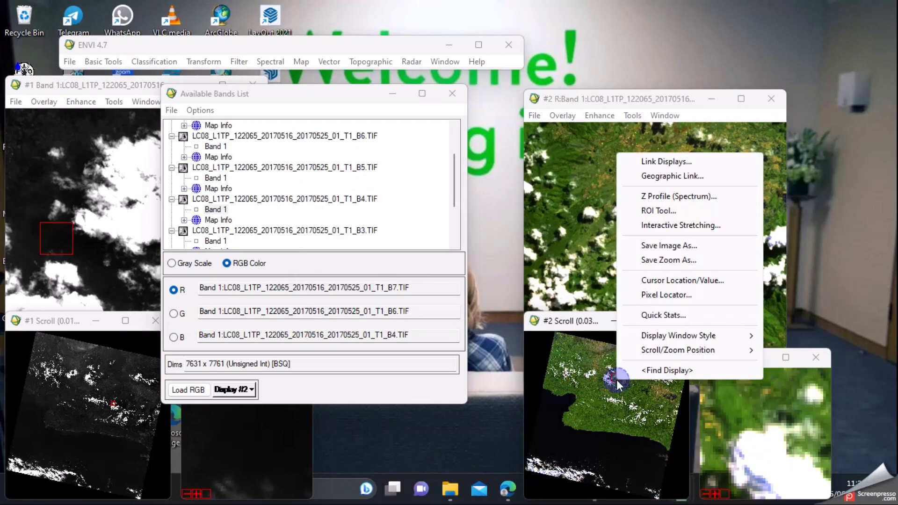
{"action": "left_click", "coordinate": [667, 162]}
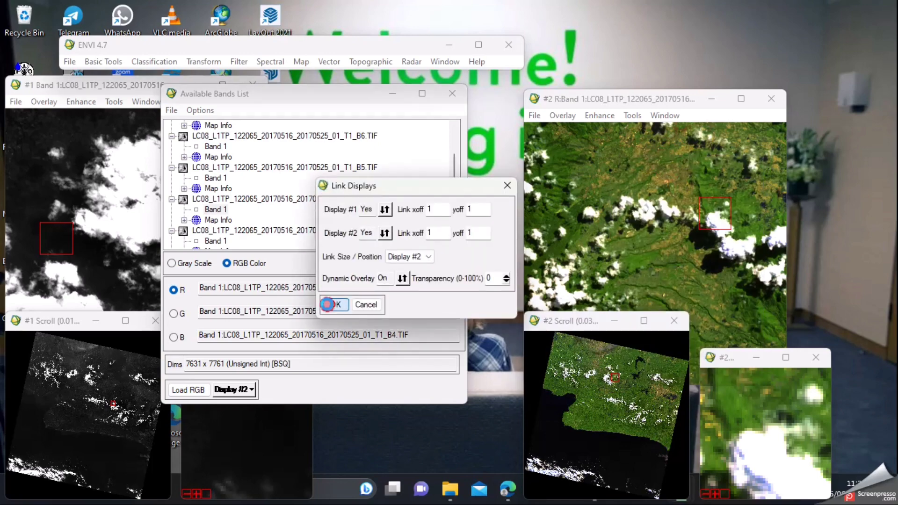
{"action": "left_click", "coordinate": [327, 305]}
Step: Examine several areas of the Landsat scene in the linked displays, moving the Available Bands List clear of the Display #1 image
{"action": "left_click_drag", "start_coordinate": [627, 389], "coordinate": [620, 366]}
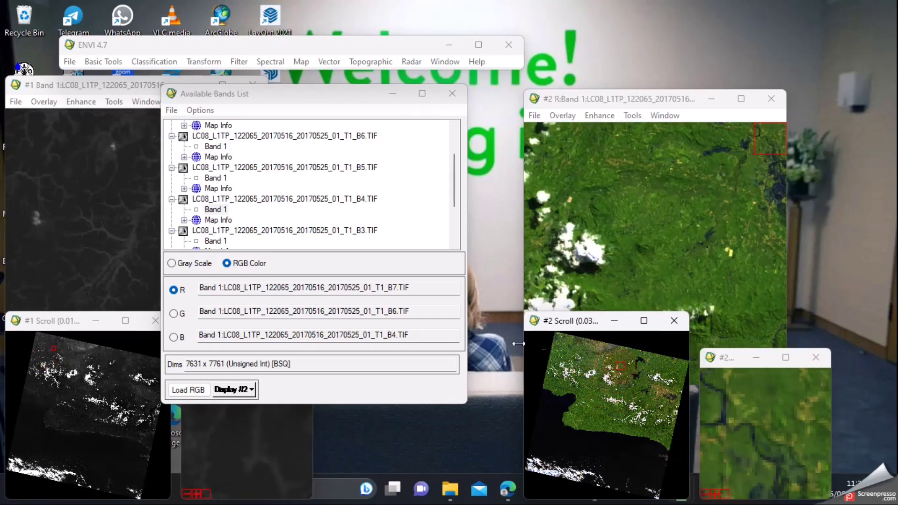
{"action": "left_click_drag", "start_coordinate": [319, 96], "coordinate": [413, 87]}
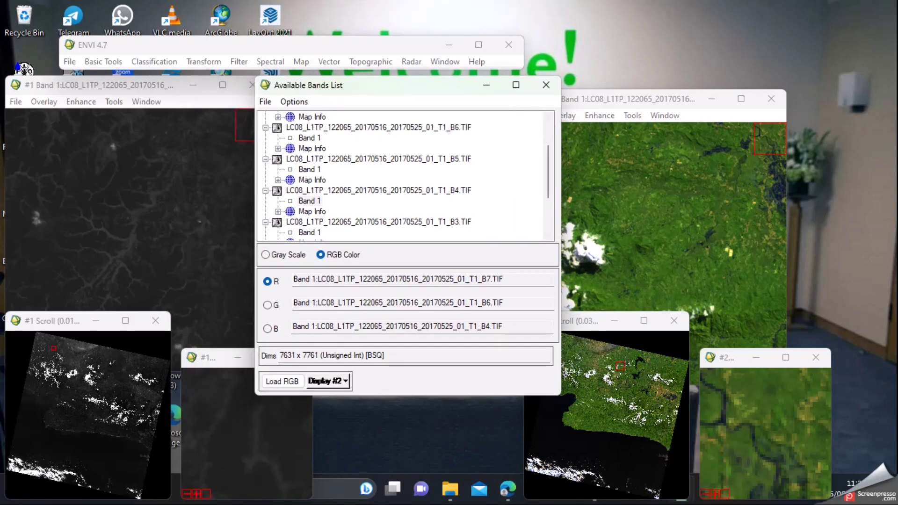
{"action": "right_click", "coordinate": [624, 366]}
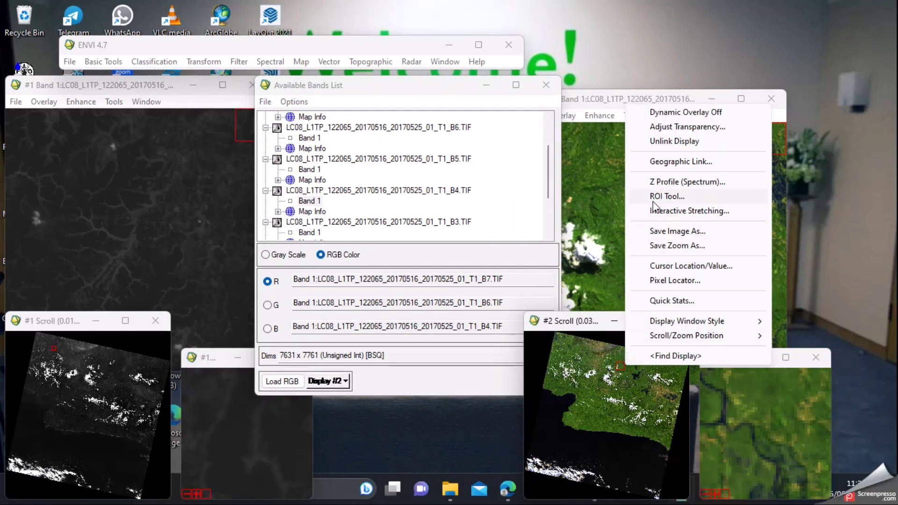
{"action": "left_click", "coordinate": [616, 353]}
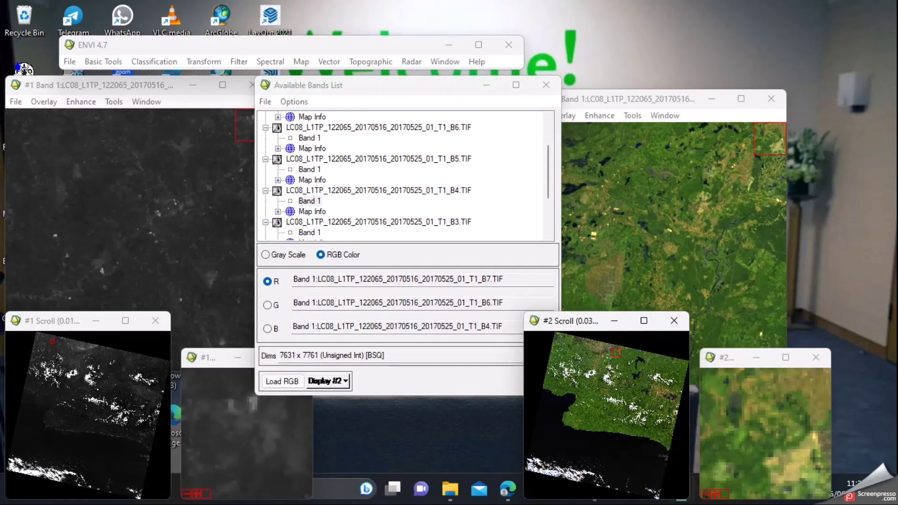
{"action": "left_click", "coordinate": [612, 384]}
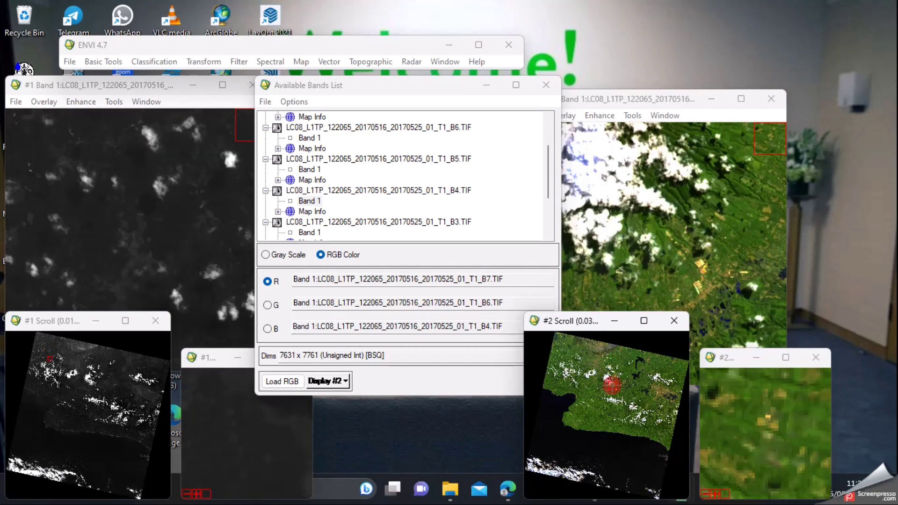
Step: Close Display #1 and bring the Display #2 color composite image to the front
{"action": "left_click", "coordinate": [163, 319]}
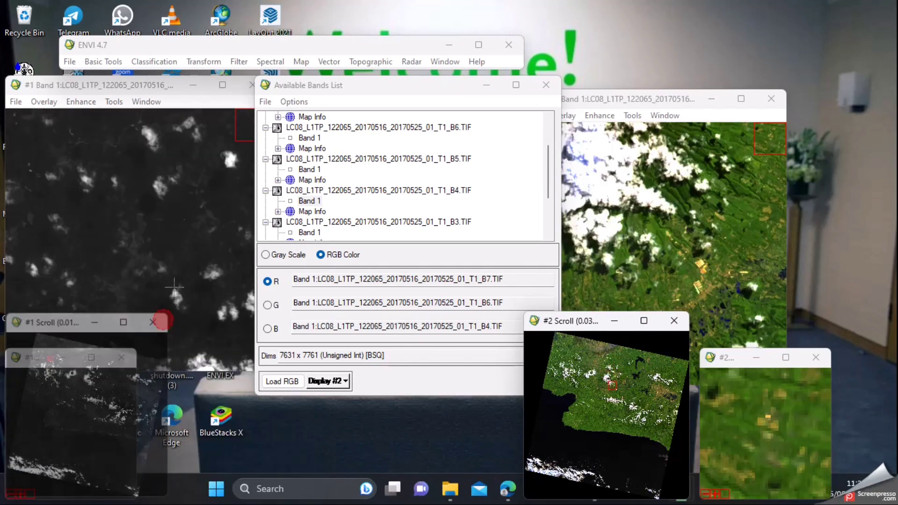
{"action": "left_click", "coordinate": [249, 86]}
{"action": "left_click", "coordinate": [248, 85]}
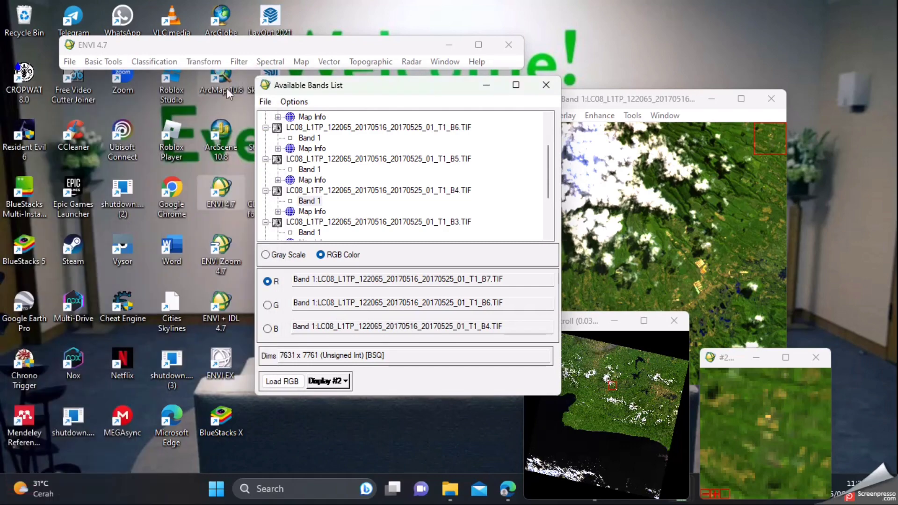
{"action": "left_click", "coordinate": [625, 190]}
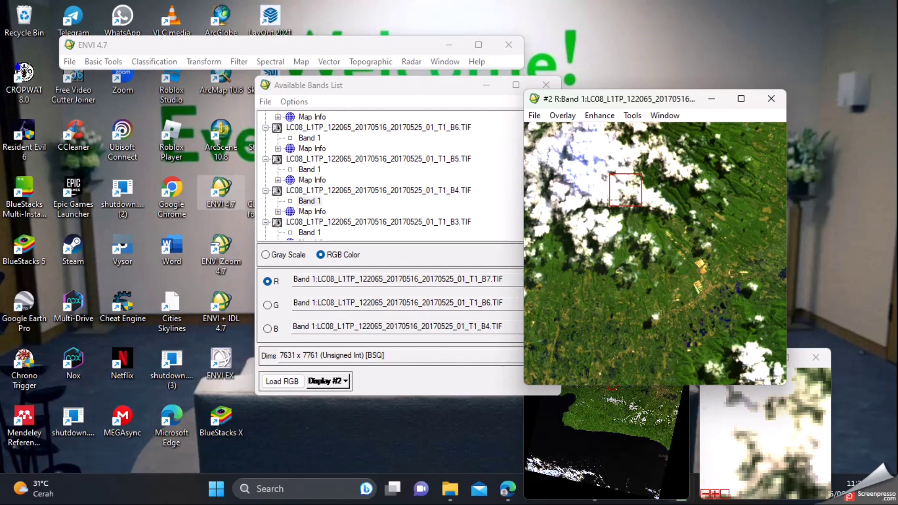
Step: Start Layer Stacking and import the B7 image as the first input file
{"action": "left_click", "coordinate": [131, 49]}
{"action": "left_click", "coordinate": [112, 61]}
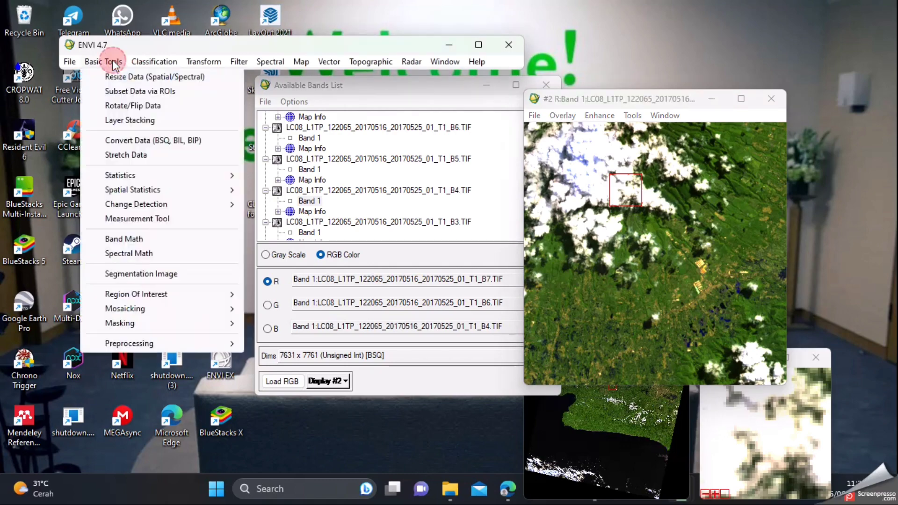
{"action": "left_click", "coordinate": [137, 120]}
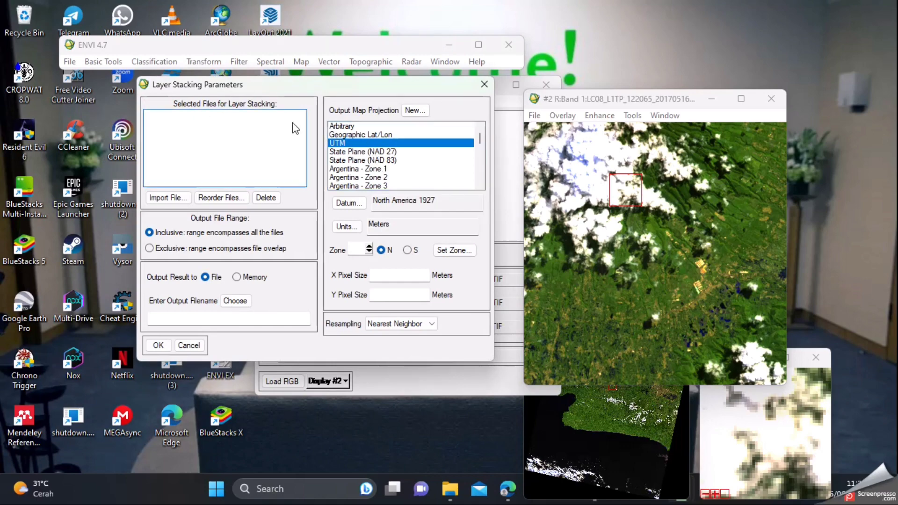
{"action": "left_click", "coordinate": [167, 198]}
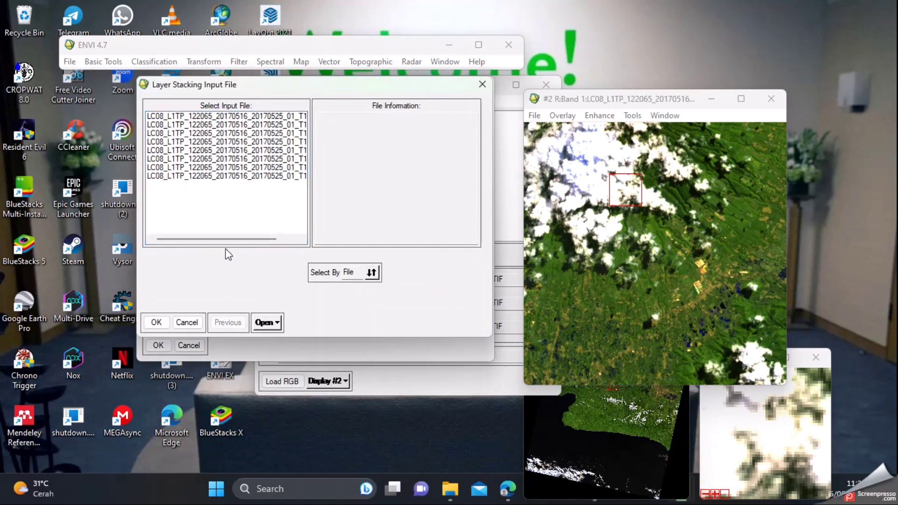
{"action": "left_click_drag", "start_coordinate": [226, 239], "coordinate": [246, 239]}
{"action": "left_click", "coordinate": [245, 125]}
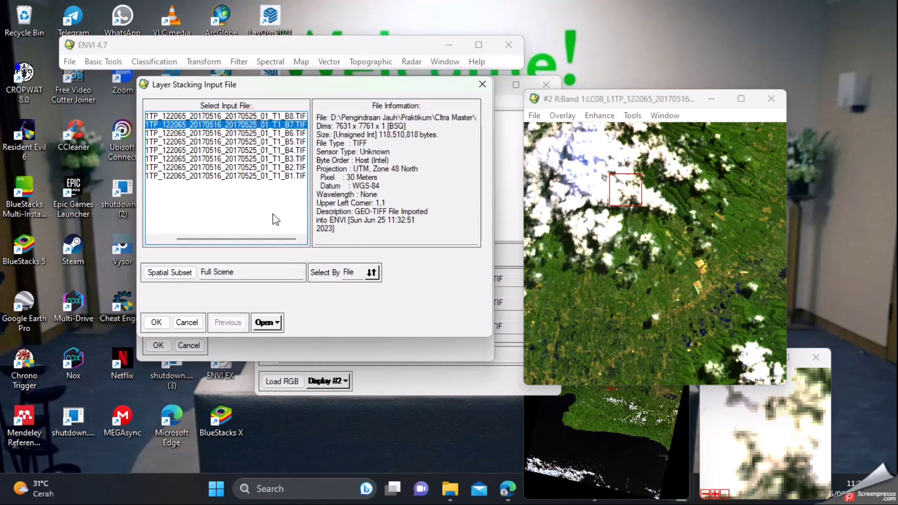
{"action": "left_click", "coordinate": [156, 322]}
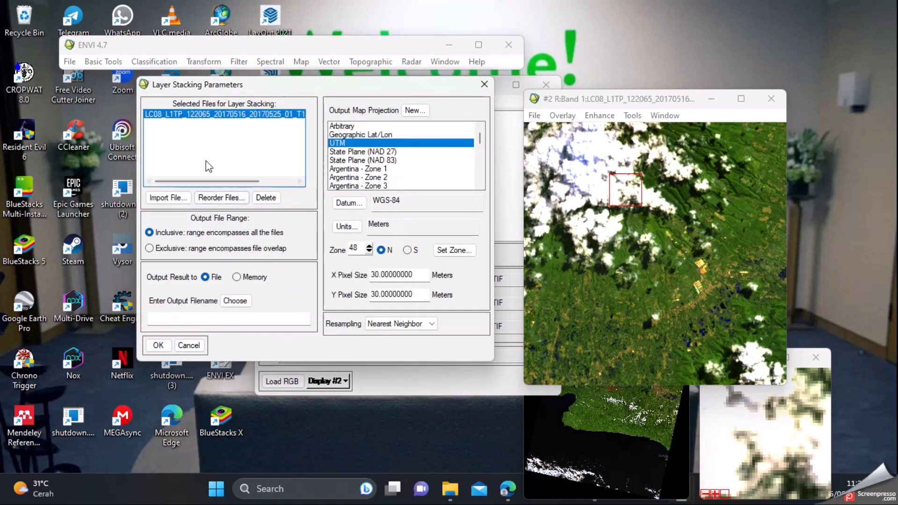
Step: Import the B6 image as the second file for layer stacking and check the selected file names
{"action": "left_click", "coordinate": [168, 198]}
{"action": "left_click_drag", "start_coordinate": [241, 240], "coordinate": [303, 238]}
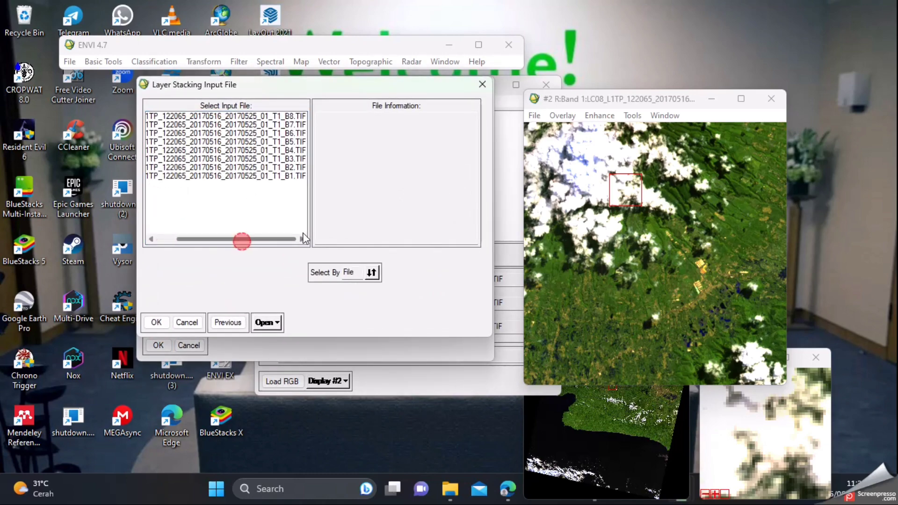
{"action": "left_click", "coordinate": [271, 133]}
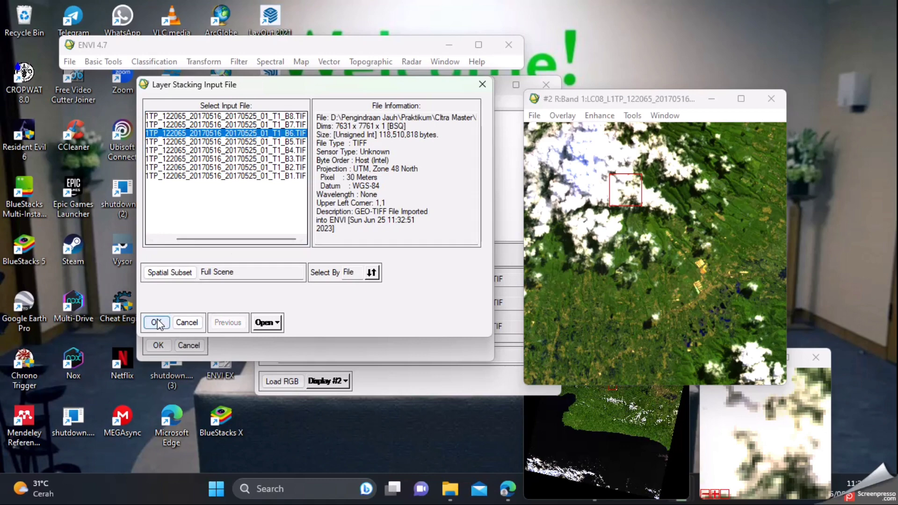
{"action": "left_click", "coordinate": [156, 322]}
{"action": "left_click_drag", "start_coordinate": [169, 181], "coordinate": [208, 187]}
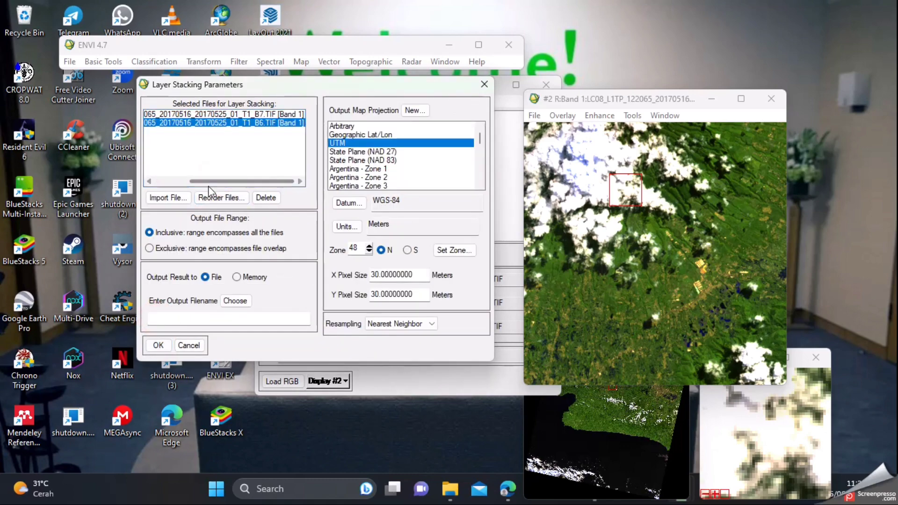
Step: Import the B4 image as the third file for layer stacking
{"action": "left_click", "coordinate": [168, 198]}
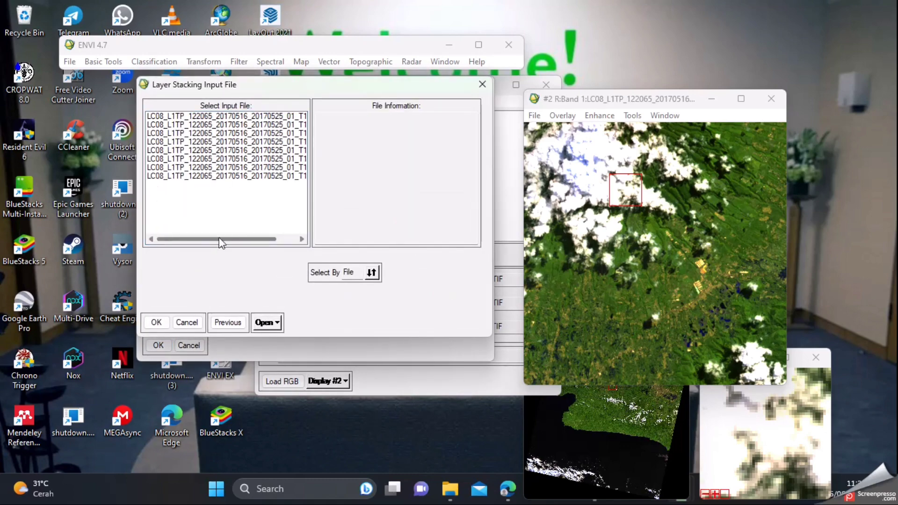
{"action": "left_click_drag", "start_coordinate": [222, 242], "coordinate": [241, 240]}
{"action": "left_click", "coordinate": [266, 150]}
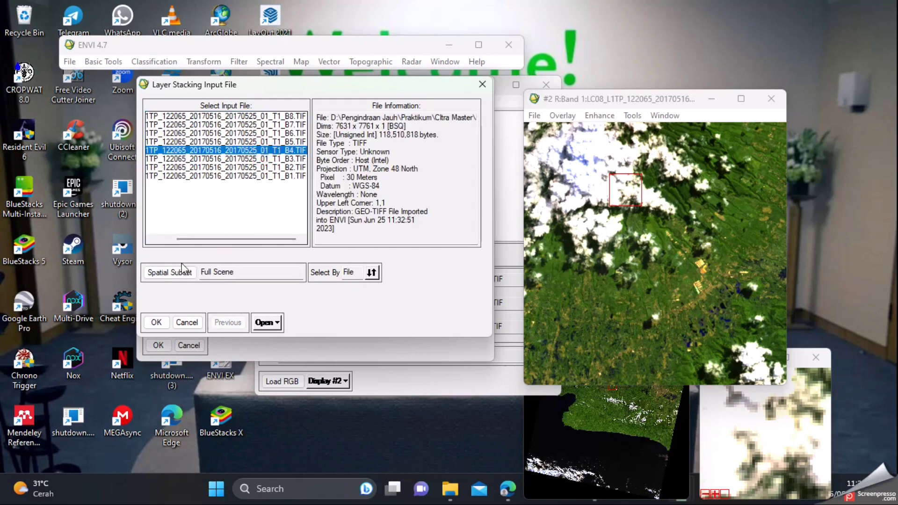
{"action": "left_click", "coordinate": [156, 322]}
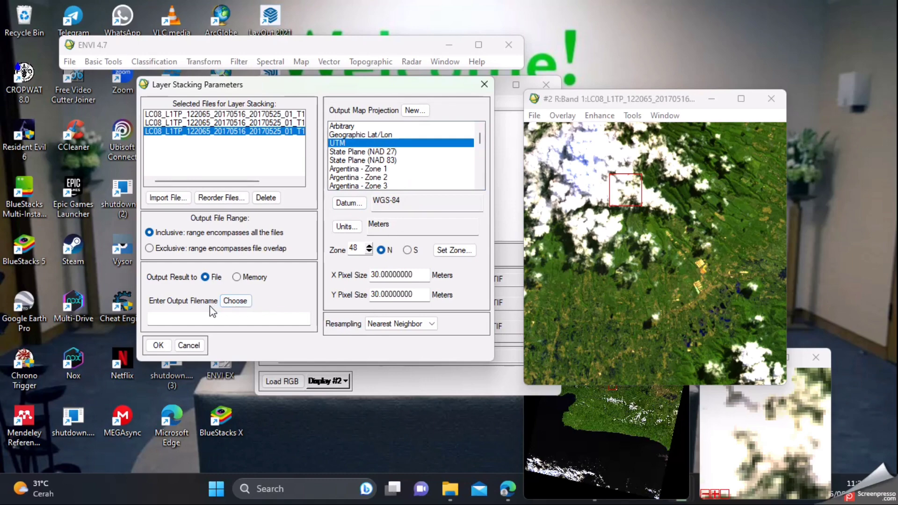
Step: Set the output file to Komposit 764 UTM in the Pengindraan Tugas Video folder and run the layer stacking
{"action": "left_click", "coordinate": [236, 302]}
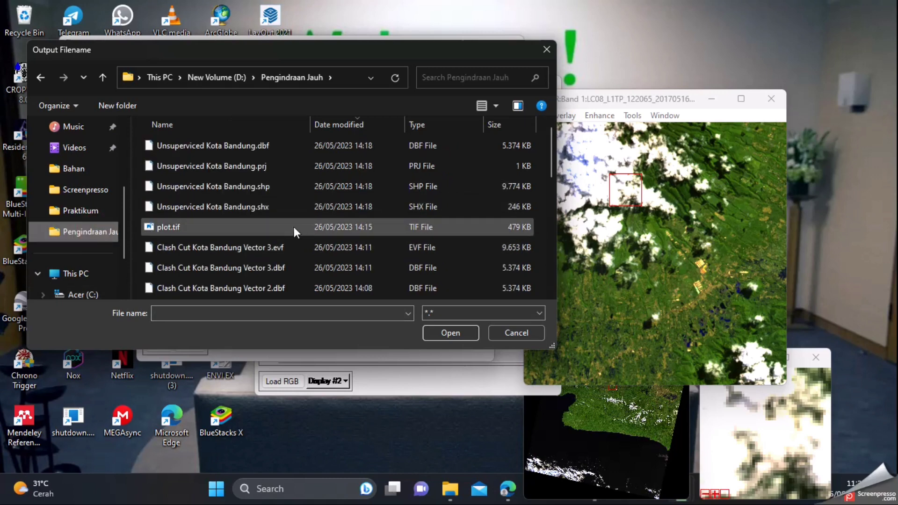
{"action": "scroll", "coordinate": [299, 226], "scroll_direction": "down", "scroll_amount": 5}
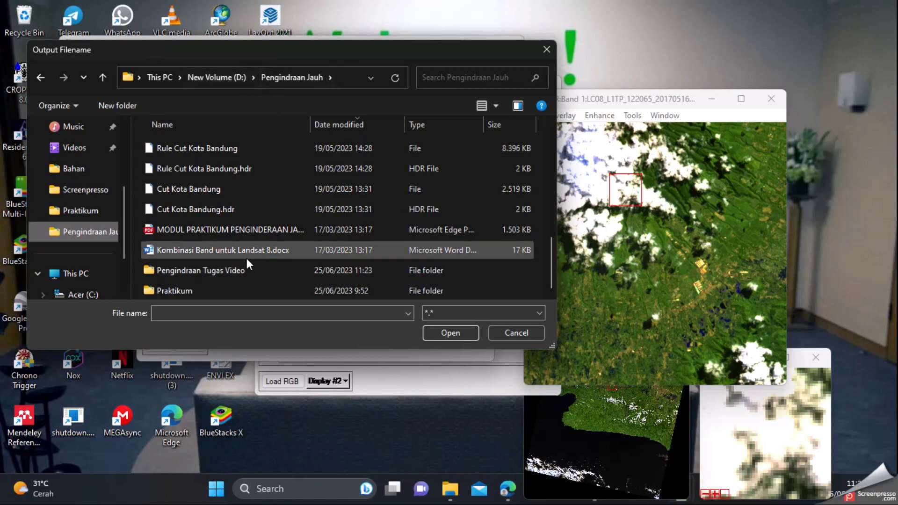
{"action": "double_click", "coordinate": [240, 270]}
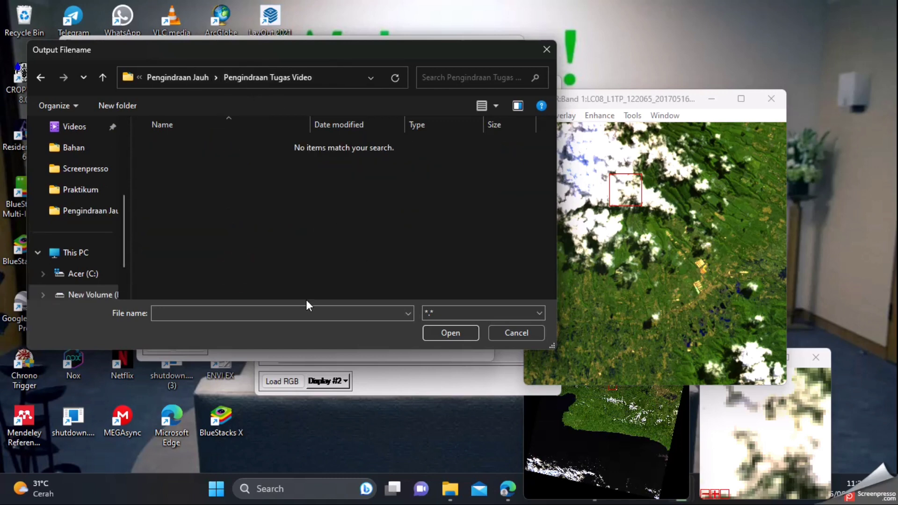
{"action": "left_click", "coordinate": [302, 312]}
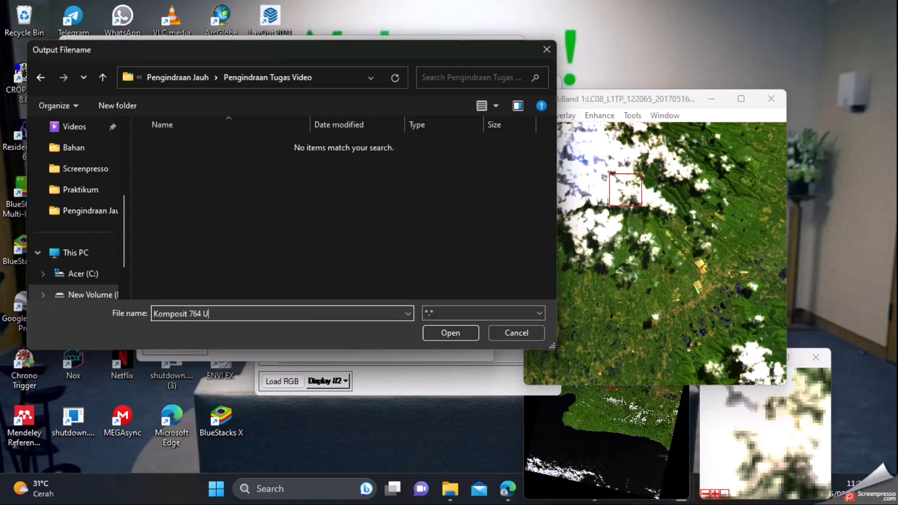
{"action": "left_click", "coordinate": [450, 332]}
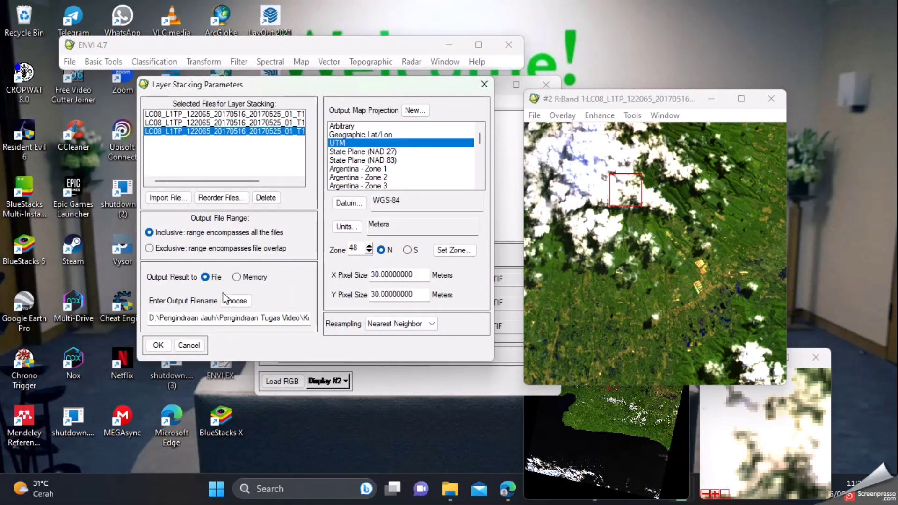
{"action": "left_click", "coordinate": [159, 345]}
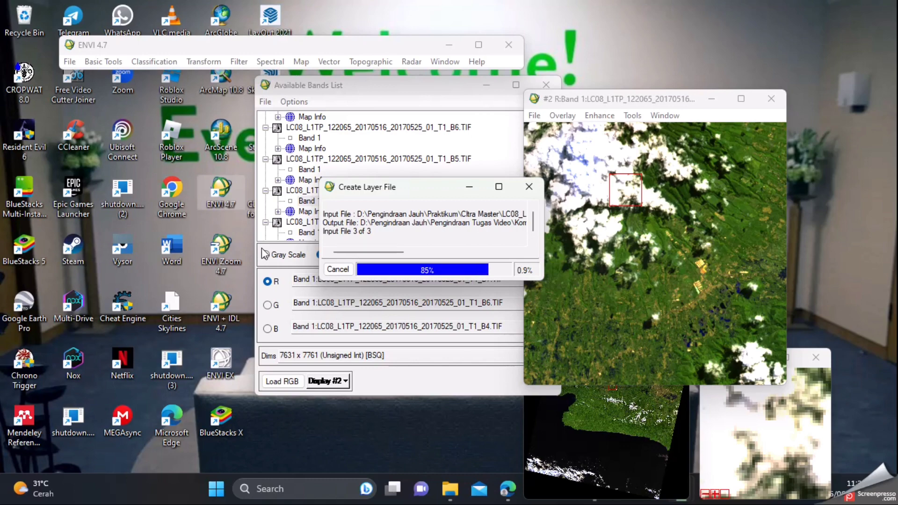
Step: Close Display #2 and load the Komposit 764 UTM stack as an RGB image in a new display
{"action": "left_click", "coordinate": [769, 104]}
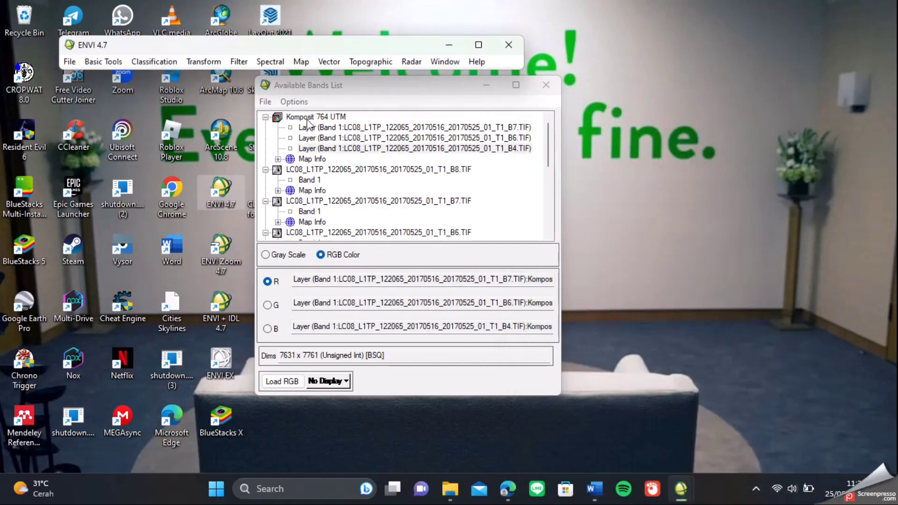
{"action": "left_click", "coordinate": [307, 119]}
{"action": "left_click", "coordinate": [293, 383]}
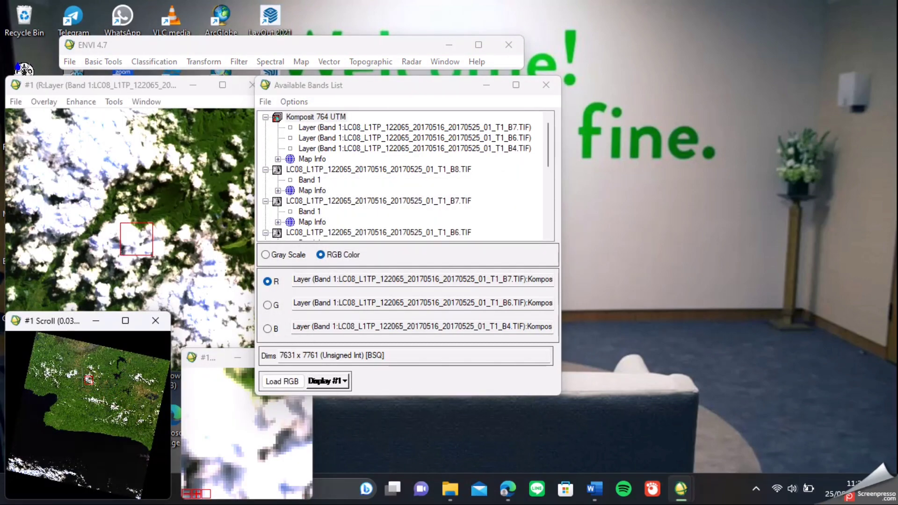
Step: Examine different areas of the Komposit 764 UTM image in Display #1
{"action": "mouse_move", "coordinate": [89, 380]}
{"action": "left_mouse_down"}
{"action": "mouse_move", "coordinate": [116, 397]}
{"action": "mouse_move", "coordinate": [89, 400]}
{"action": "mouse_move", "coordinate": [79, 377]}
{"action": "mouse_move", "coordinate": [117, 407]}
{"action": "mouse_move", "coordinate": [81, 368]}
{"action": "left_mouse_up"}
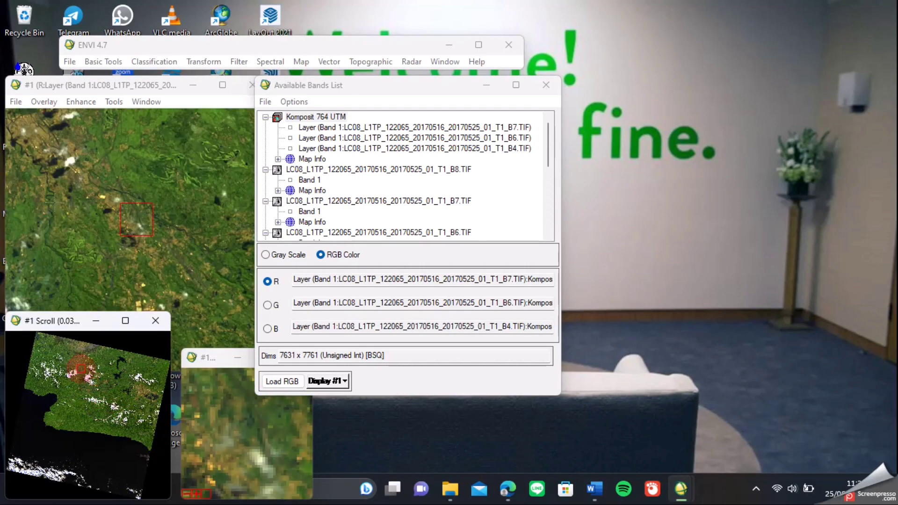
{"action": "left_click", "coordinate": [132, 47]}
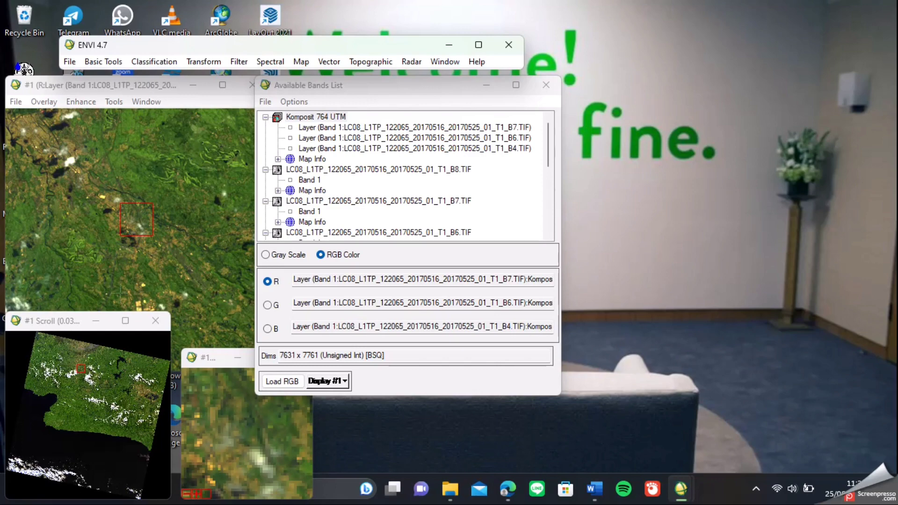
{"action": "left_click_drag", "start_coordinate": [96, 382], "coordinate": [78, 383]}
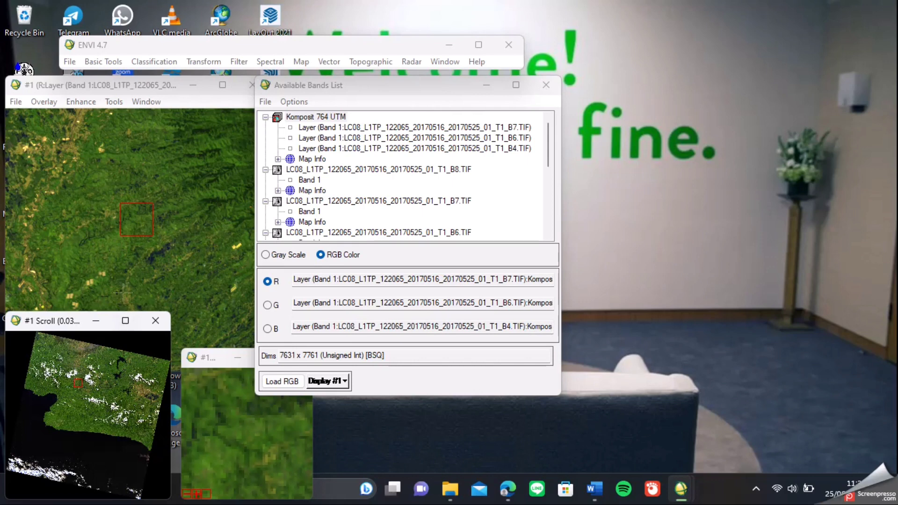
{"action": "left_click", "coordinate": [341, 381]}
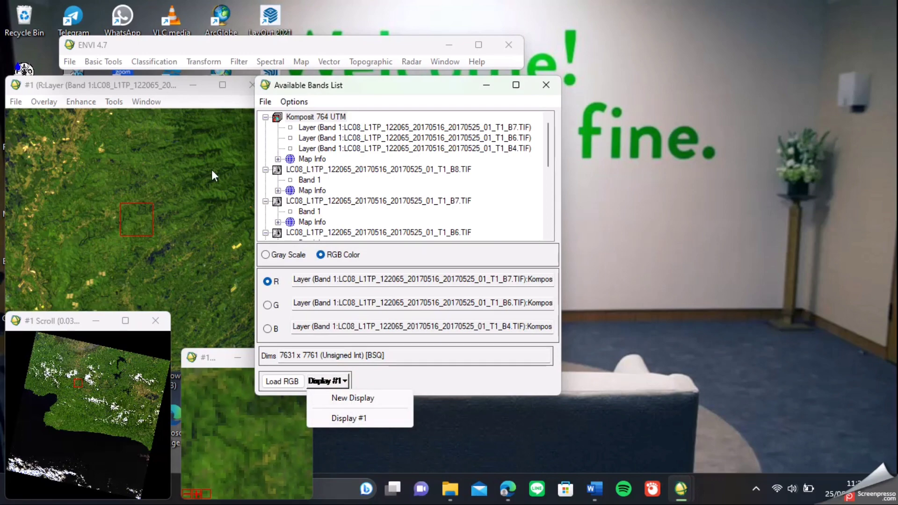
{"action": "left_click", "coordinate": [111, 45]}
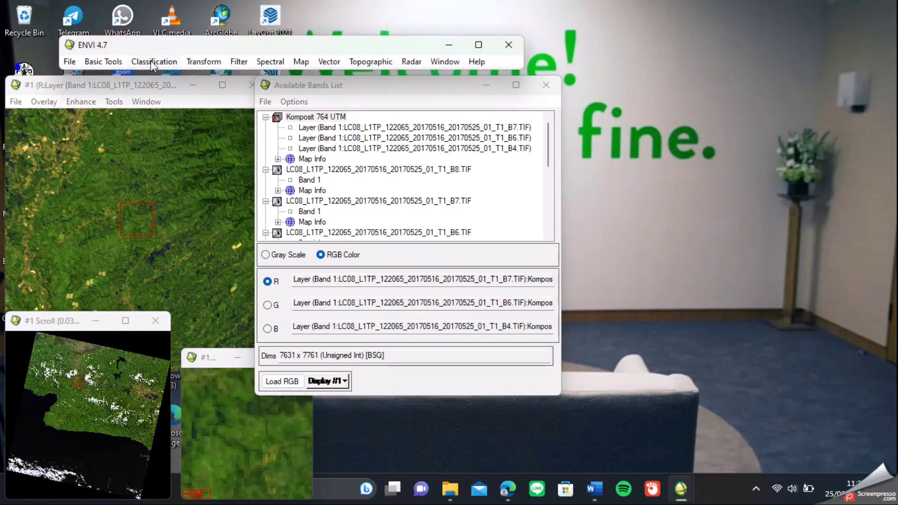
Step: Start Gram-Schmidt Spectral Sharpening with Komposit 764 UTM as the low spatial resolution multi-band input file
{"action": "left_click", "coordinate": [204, 61]}
{"action": "mouse_move", "coordinate": [232, 79]}
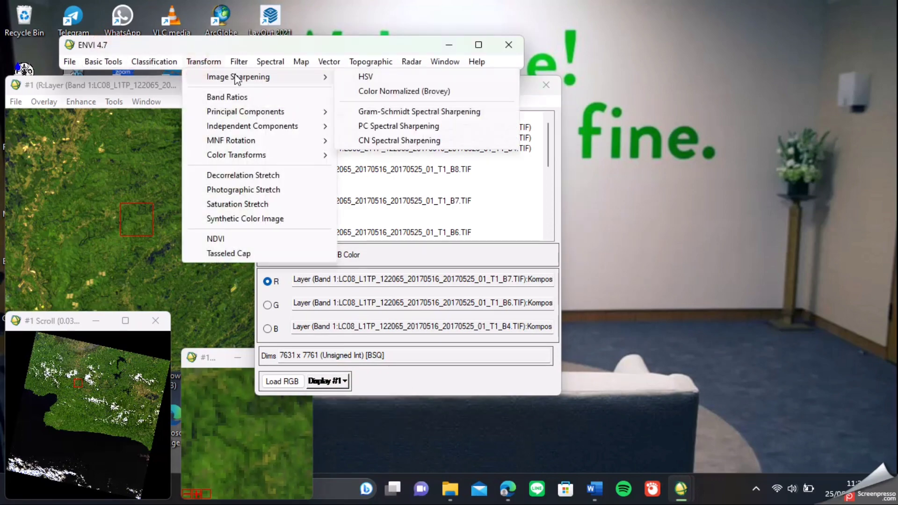
{"action": "left_click", "coordinate": [422, 111]}
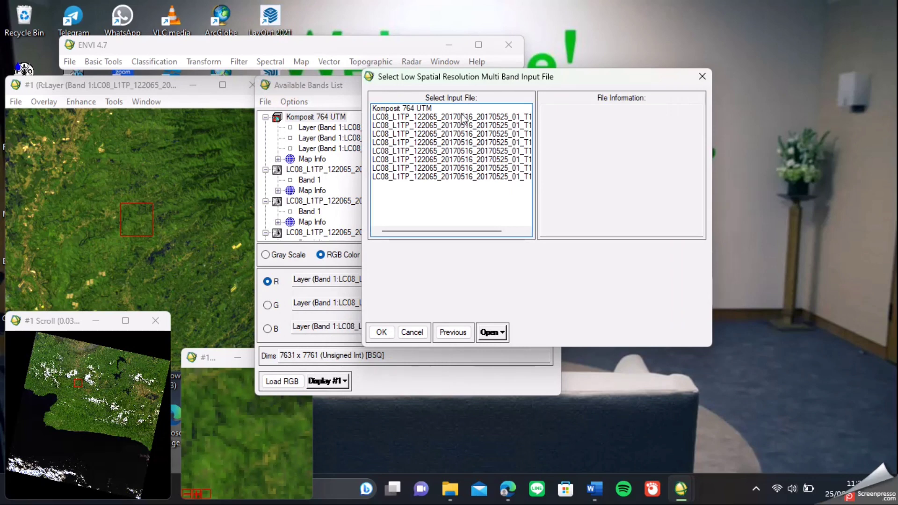
{"action": "left_click", "coordinate": [398, 110]}
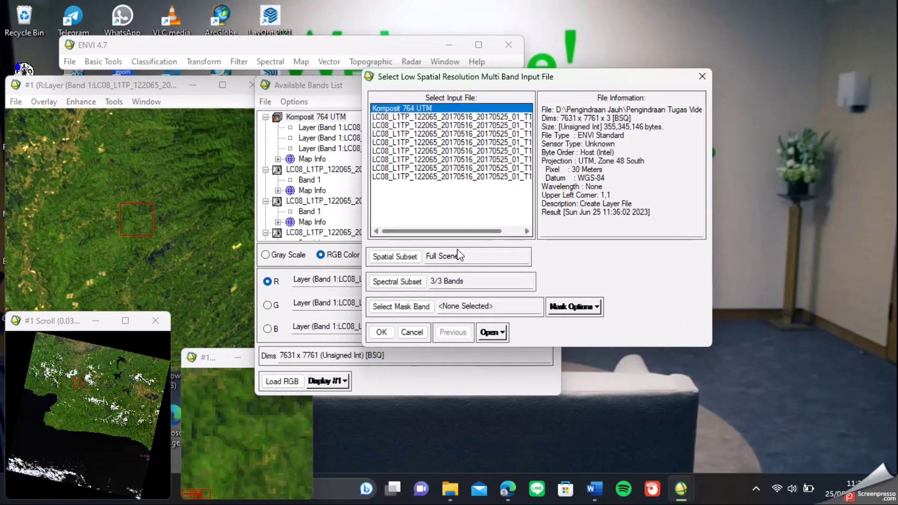
{"action": "left_click_drag", "start_coordinate": [461, 231], "coordinate": [480, 231]}
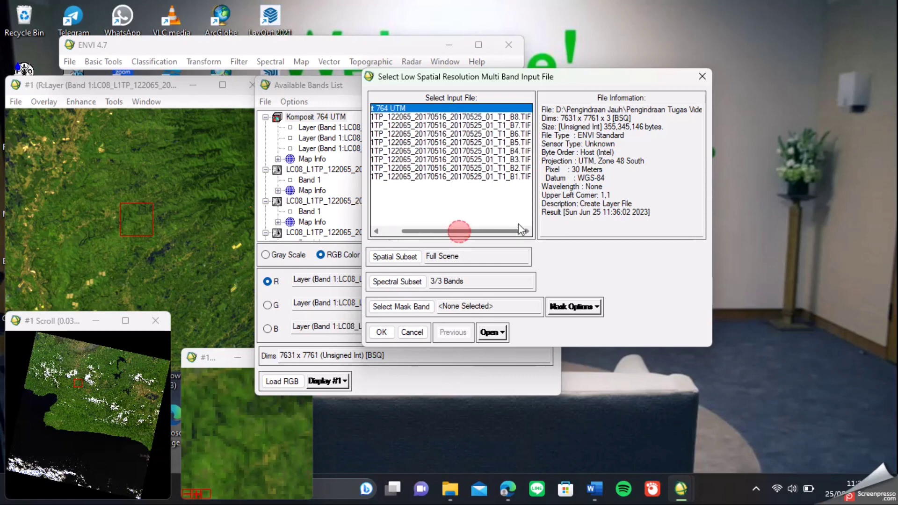
{"action": "left_click", "coordinate": [382, 332]}
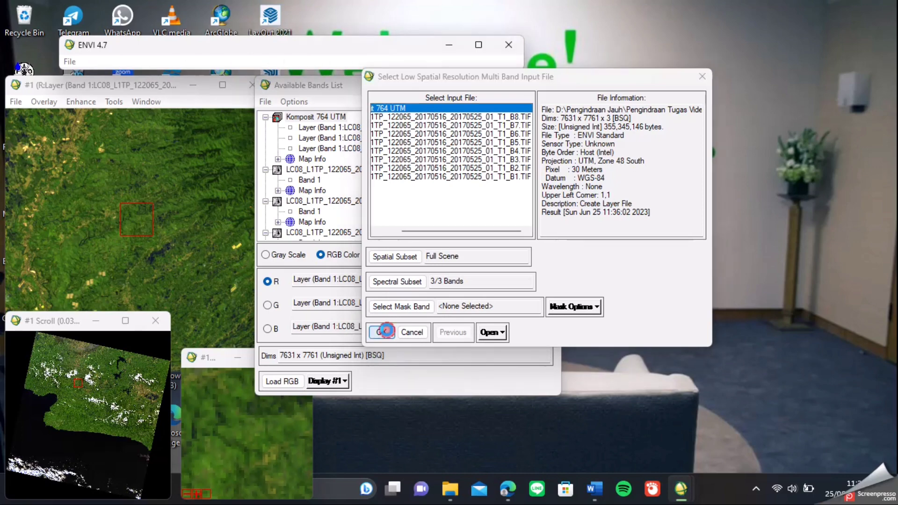
Step: Choose Band 1 of the B8 image as the high spatial resolution pan input band
{"action": "left_click_drag", "start_coordinate": [307, 148], "coordinate": [309, 210]}
{"action": "left_click_drag", "start_coordinate": [225, 245], "coordinate": [278, 244]}
{"action": "left_click_drag", "start_coordinate": [303, 212], "coordinate": [305, 140]}
{"action": "left_click_drag", "start_coordinate": [256, 244], "coordinate": [212, 243]}
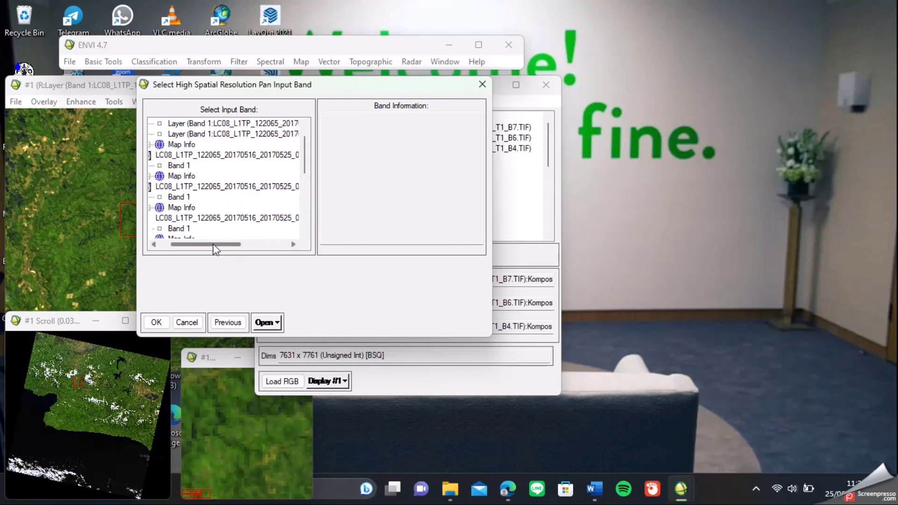
{"action": "left_click", "coordinate": [164, 167]}
{"action": "left_click", "coordinate": [159, 321]}
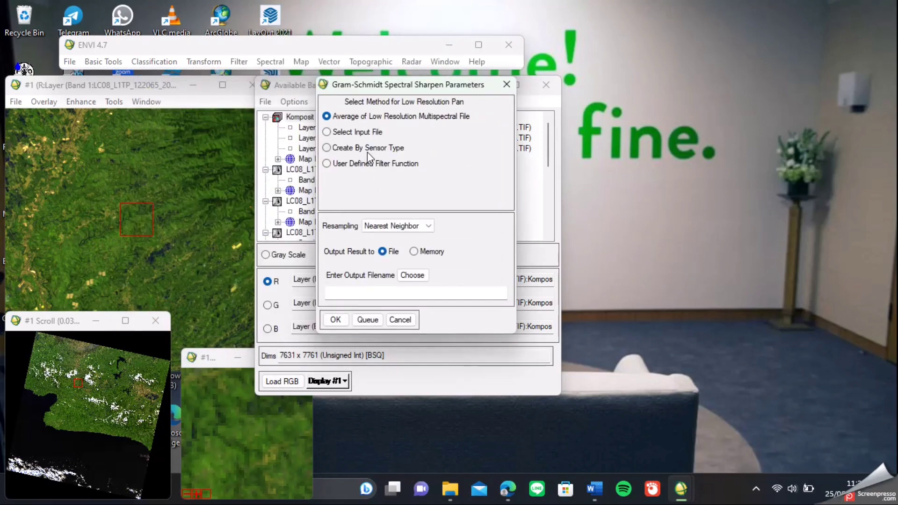
Step: Set the sharpening output file to Pankromatic 764 UTM in the Pengindraan Tugas Video folder and run the sharpening
{"action": "left_click", "coordinate": [409, 276]}
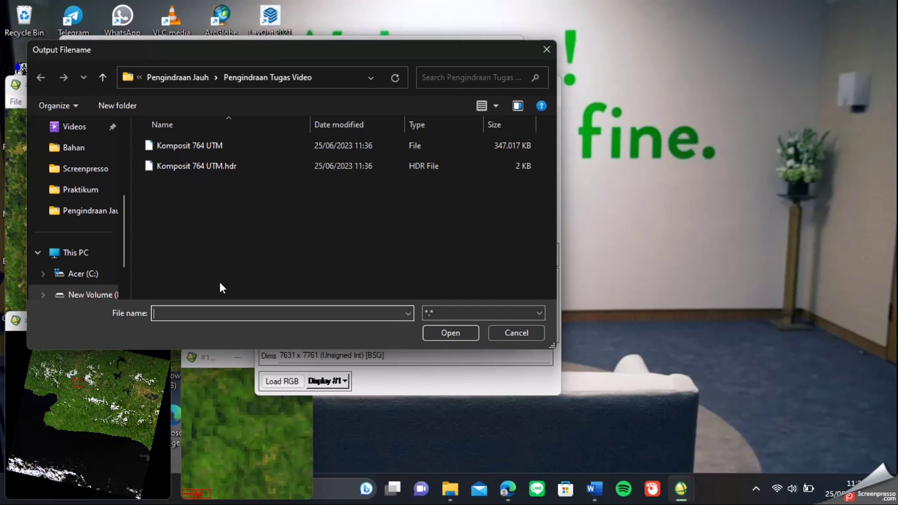
{"action": "type", "text": "Pankromatic 764 UTM"}
{"action": "left_click", "coordinate": [435, 330]}
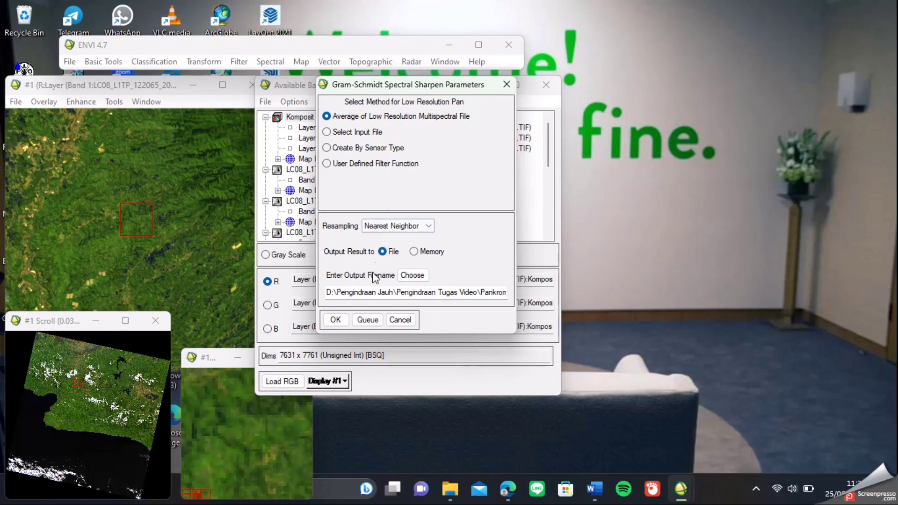
{"action": "left_click", "coordinate": [336, 319]}
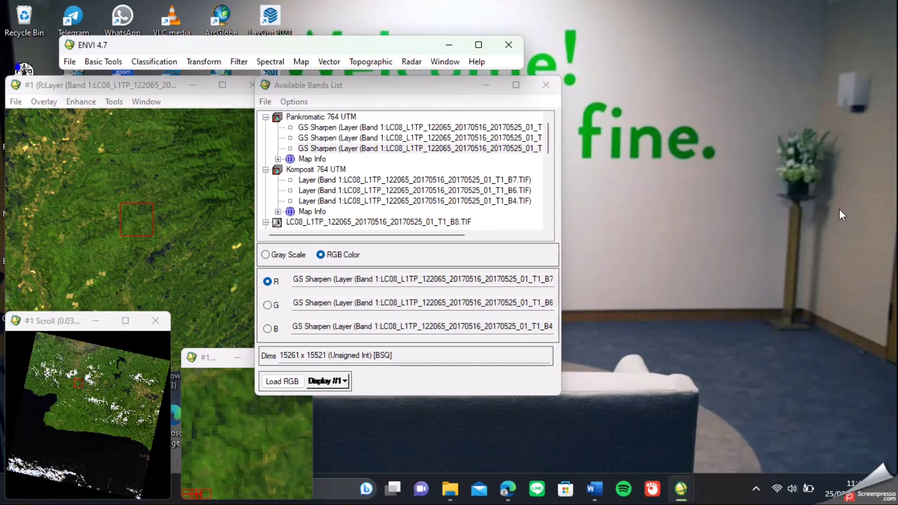
Step: Load the sharpened Pankromatic 764 UTM bands as an RGB image in a new display
{"action": "left_click", "coordinate": [336, 117]}
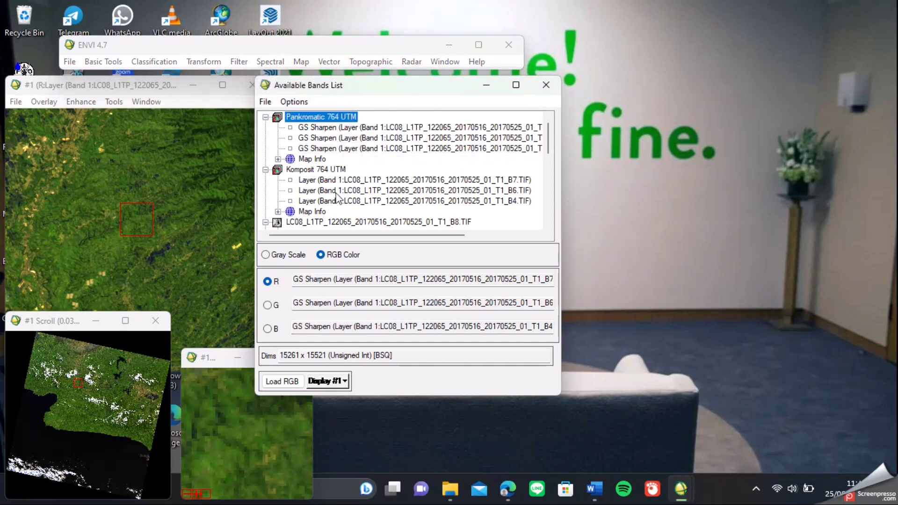
{"action": "left_click", "coordinate": [329, 381]}
{"action": "left_click", "coordinate": [337, 398]}
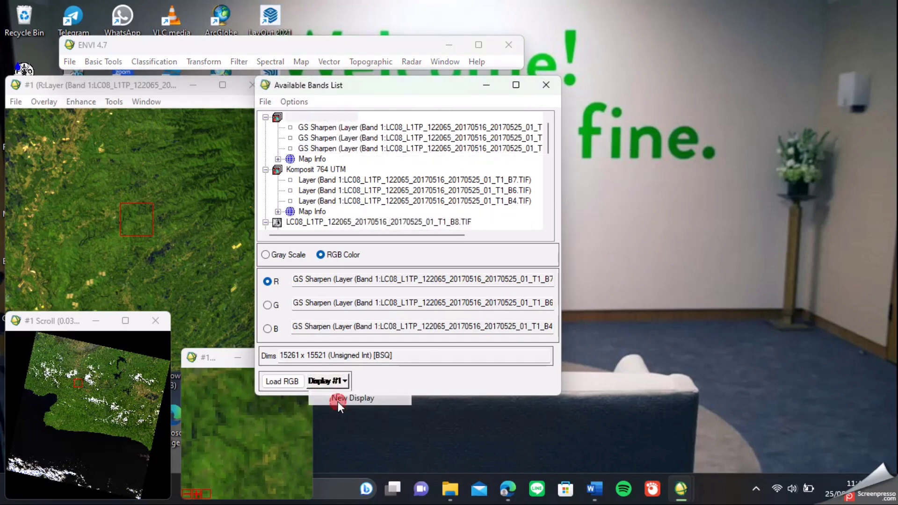
{"action": "left_click", "coordinate": [336, 108]}
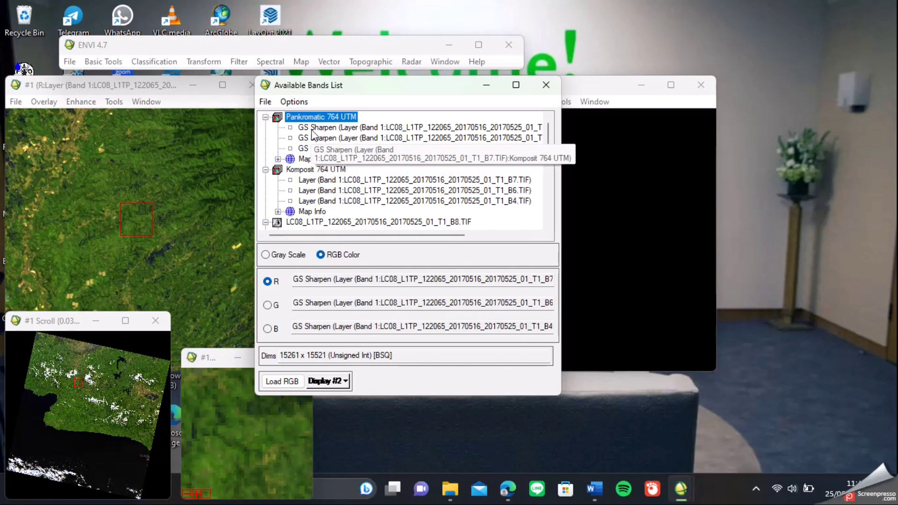
{"action": "double_click", "coordinate": [319, 116]}
{"action": "double_click", "coordinate": [319, 116]}
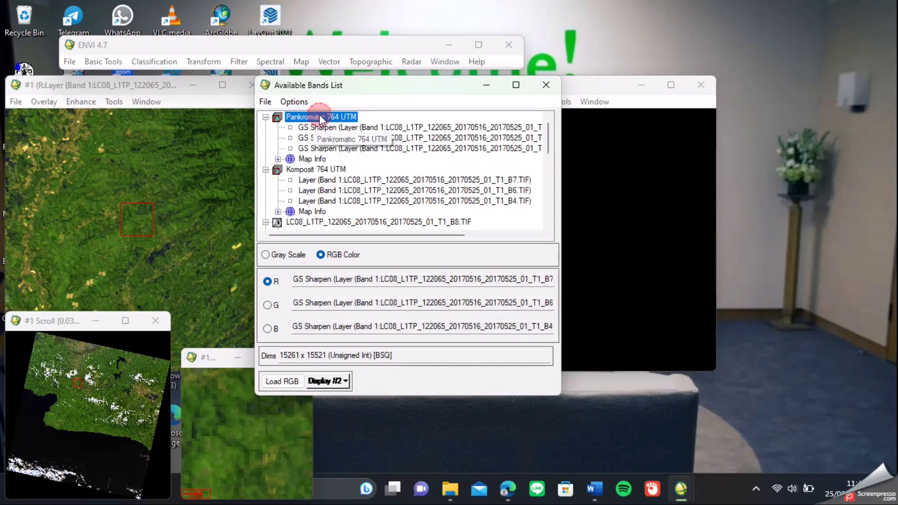
{"action": "left_click", "coordinate": [286, 379]}
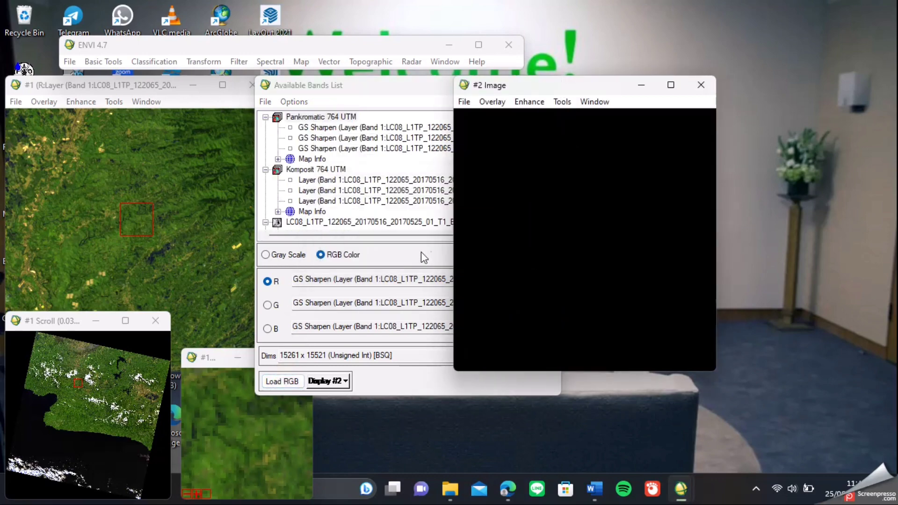
Step: Examine different areas of the Pankromatic 764 UTM image in Display #2, placing its image window clear of the bands list
{"action": "left_click", "coordinate": [569, 374]}
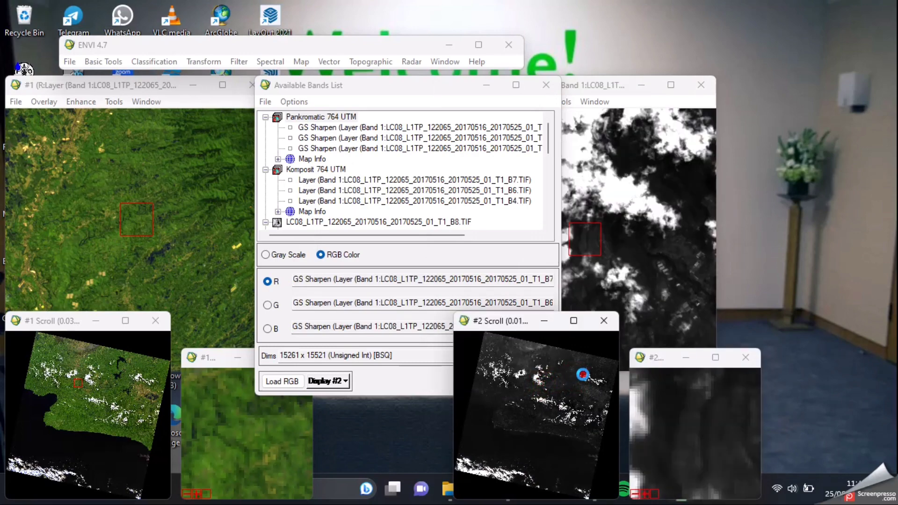
{"action": "left_click", "coordinate": [593, 385]}
{"action": "left_click", "coordinate": [559, 399]}
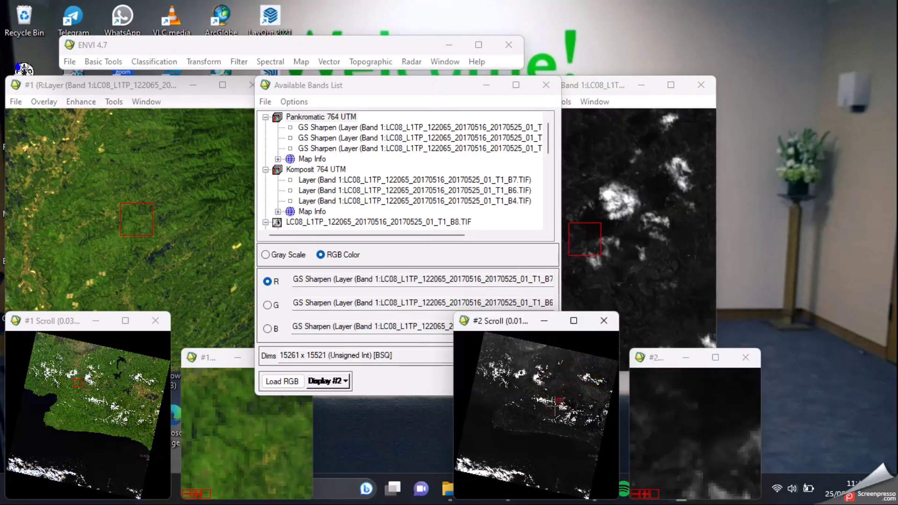
{"action": "left_click", "coordinate": [570, 406]}
{"action": "left_click", "coordinate": [612, 86]}
{"action": "left_click_drag", "start_coordinate": [613, 86], "coordinate": [678, 40]}
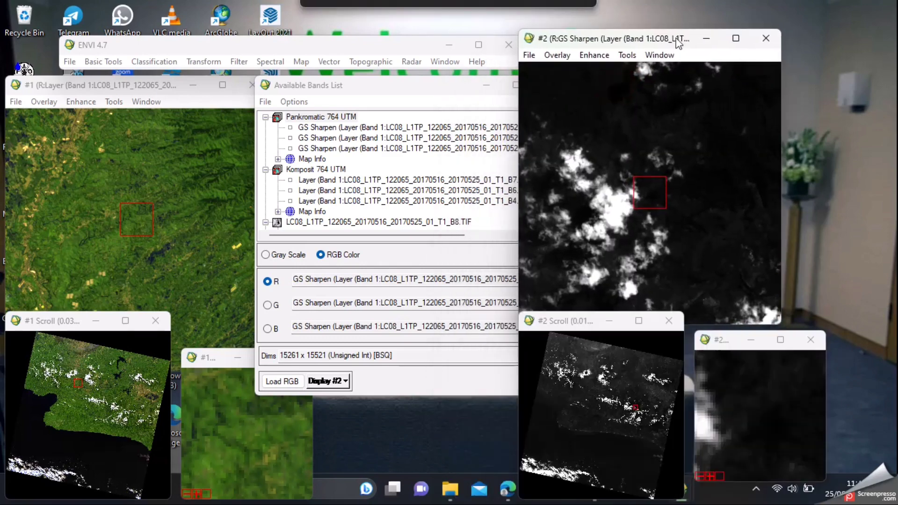
{"action": "left_click", "coordinate": [624, 402]}
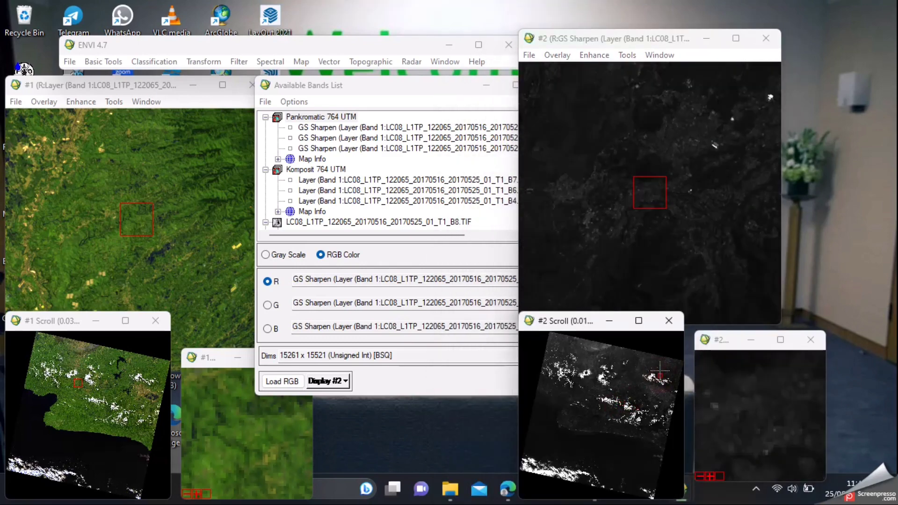
{"action": "left_click", "coordinate": [650, 374]}
{"action": "left_click", "coordinate": [644, 384]}
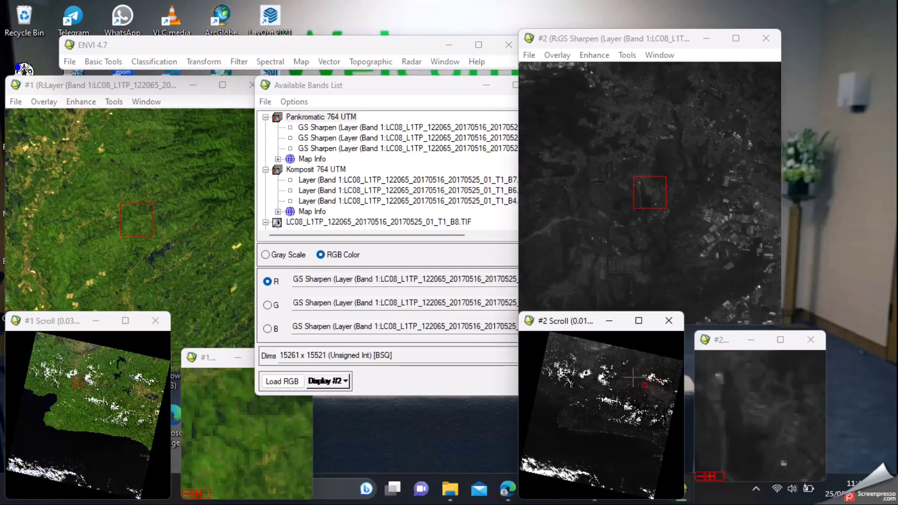
Step: Try linking Display #2 with Display #1, view another area of the sharpened image, and unlink the display
{"action": "right_click", "coordinate": [611, 193]}
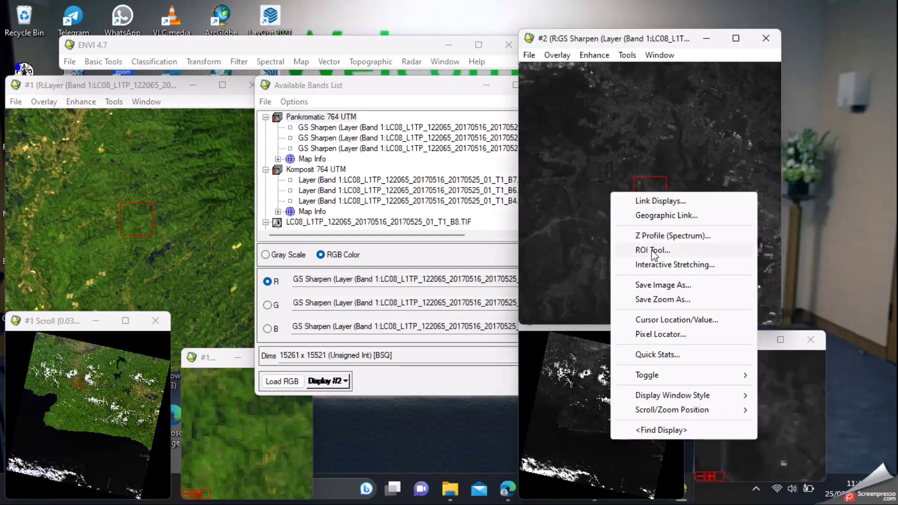
{"action": "left_click", "coordinate": [652, 202]}
{"action": "left_click", "coordinate": [335, 305]}
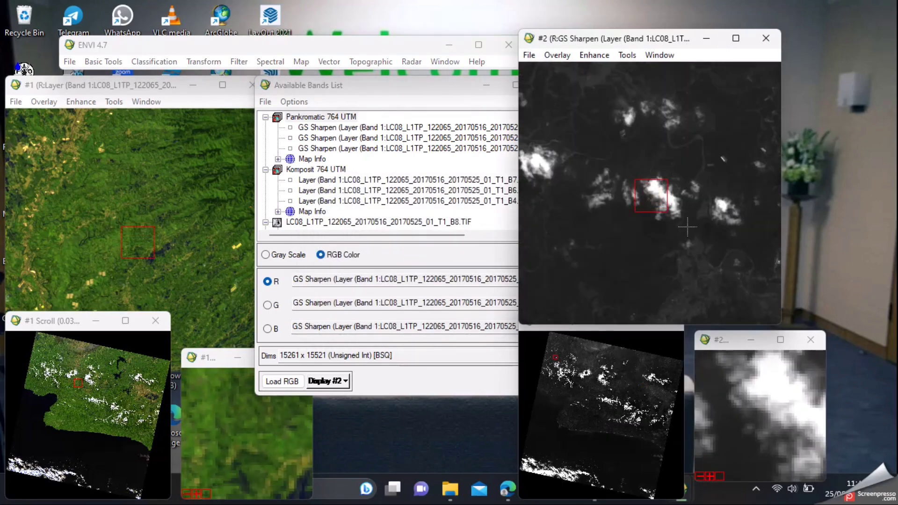
{"action": "left_click", "coordinate": [636, 377]}
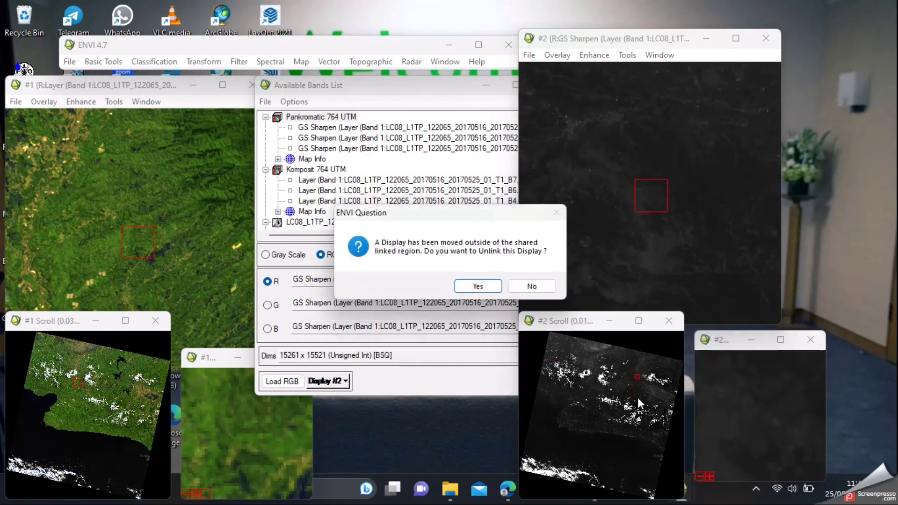
{"action": "left_click", "coordinate": [477, 286]}
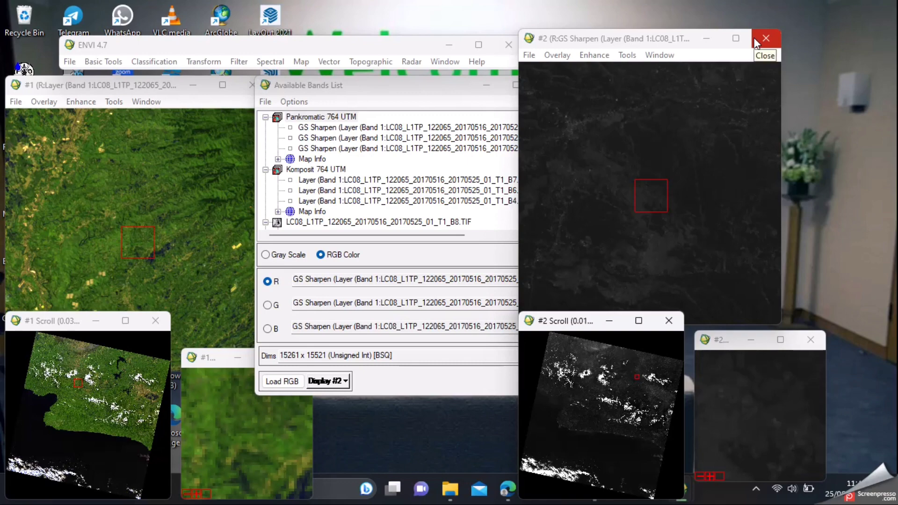
Step: Check two more areas of the sharpened image and close Display #2
{"action": "left_click", "coordinate": [609, 391]}
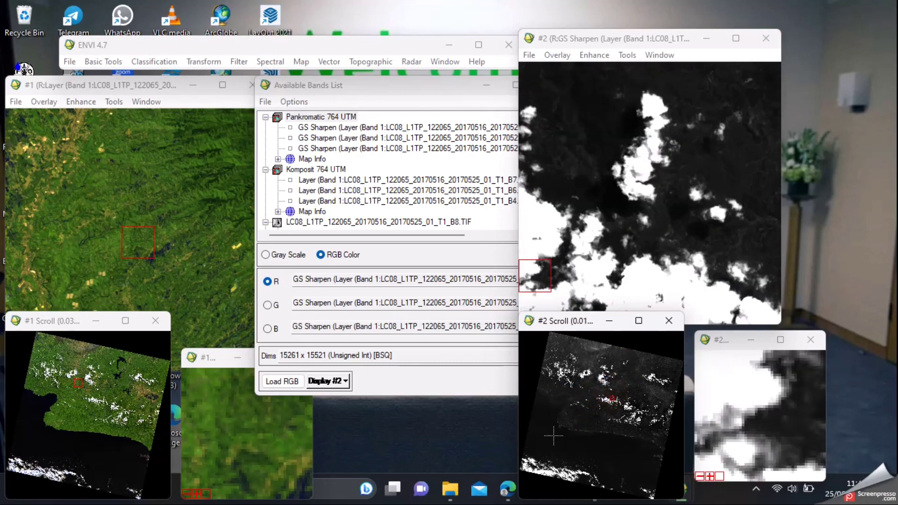
{"action": "left_click", "coordinate": [636, 401]}
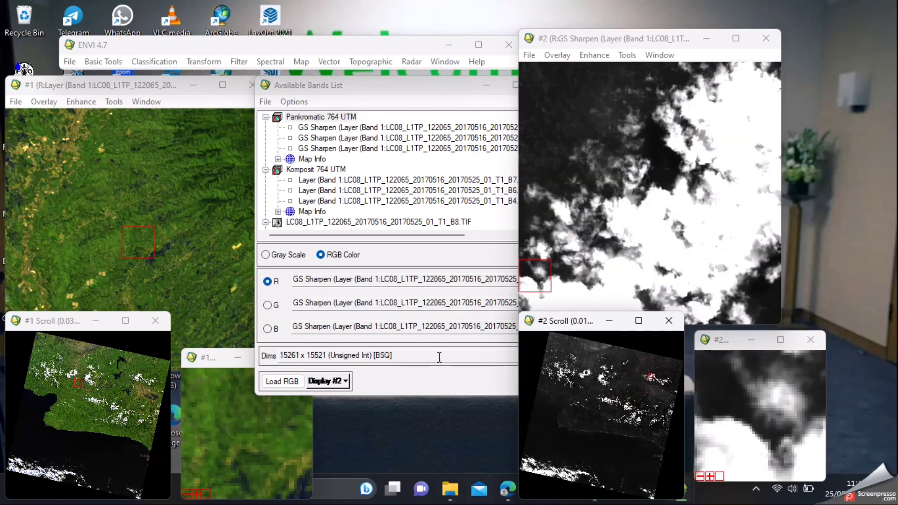
{"action": "left_click", "coordinate": [768, 37]}
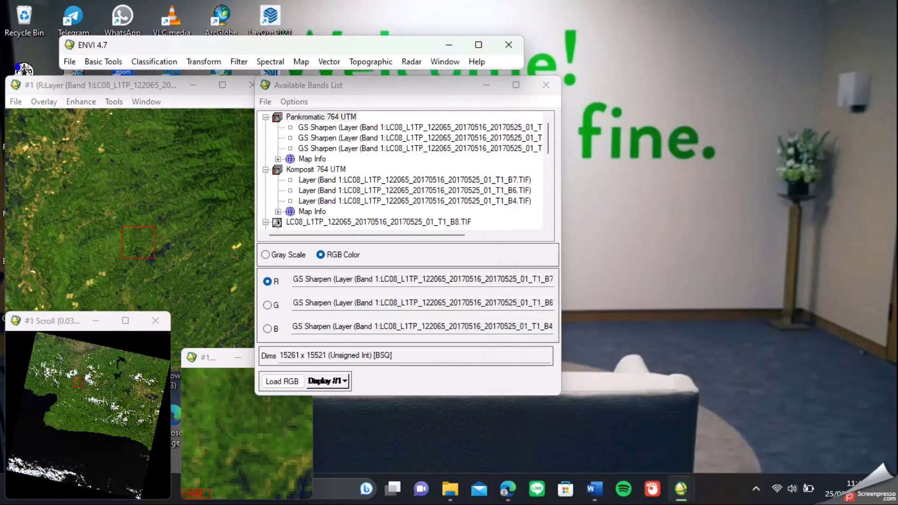
Step: Bring the brown urban area in the eastern part of the Komposit 764 scene into Display #1 and open the ROI Tool
{"action": "left_click", "coordinate": [136, 389]}
{"action": "mouse_move", "coordinate": [136, 390]}
{"action": "left_mouse_down"}
{"action": "mouse_move", "coordinate": [139, 378]}
{"action": "mouse_move", "coordinate": [143, 393]}
{"action": "left_mouse_up"}
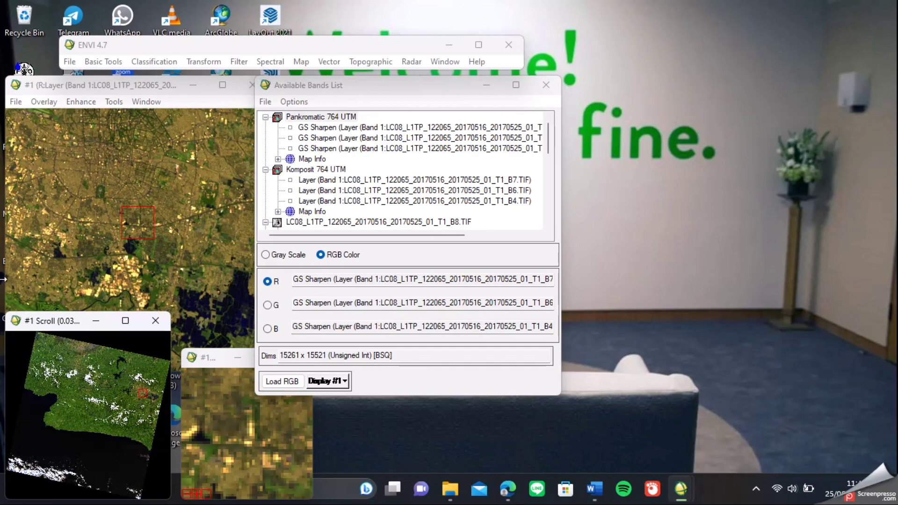
{"action": "left_click", "coordinate": [76, 60]}
{"action": "mouse_move", "coordinate": [150, 61]}
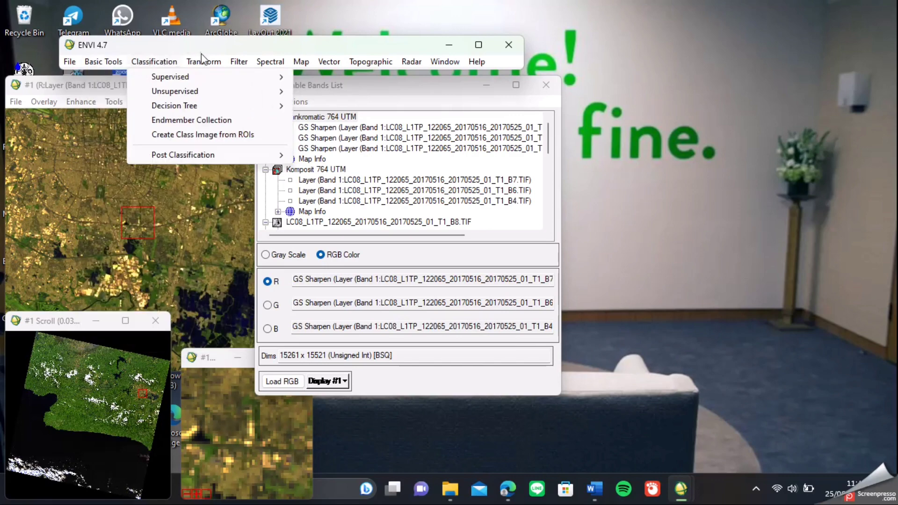
{"action": "mouse_move", "coordinate": [204, 62]}
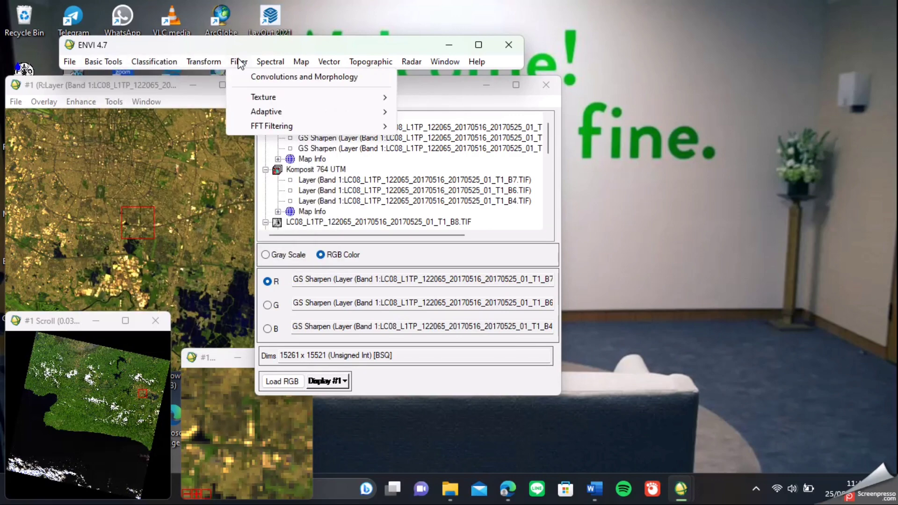
{"action": "mouse_move", "coordinate": [68, 62]}
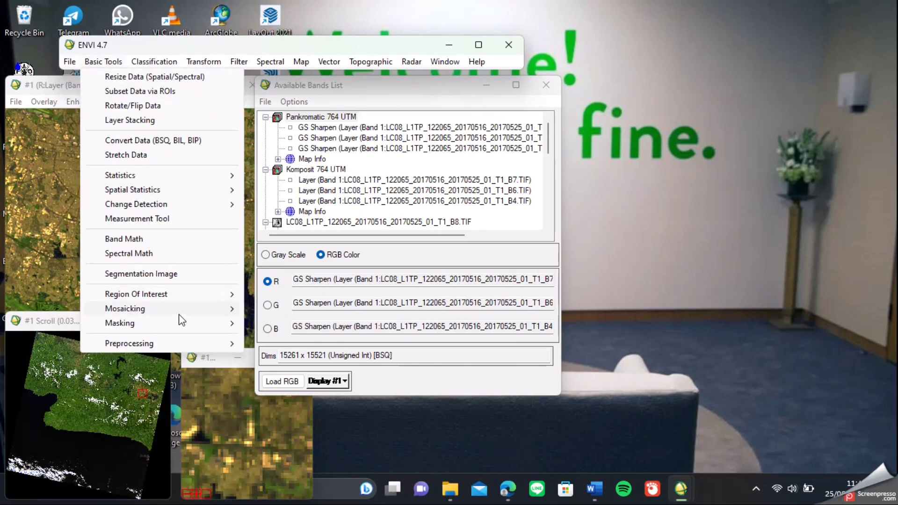
{"action": "mouse_move", "coordinate": [184, 296]}
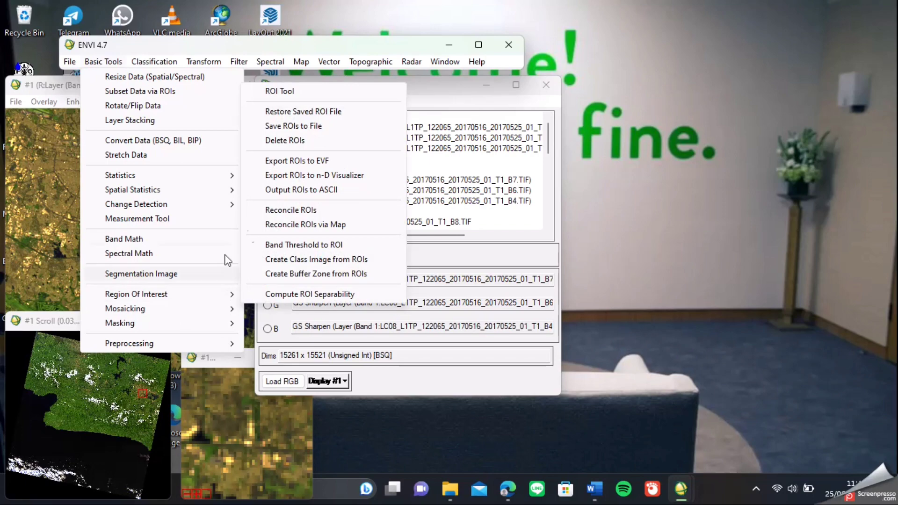
{"action": "left_click", "coordinate": [281, 92]}
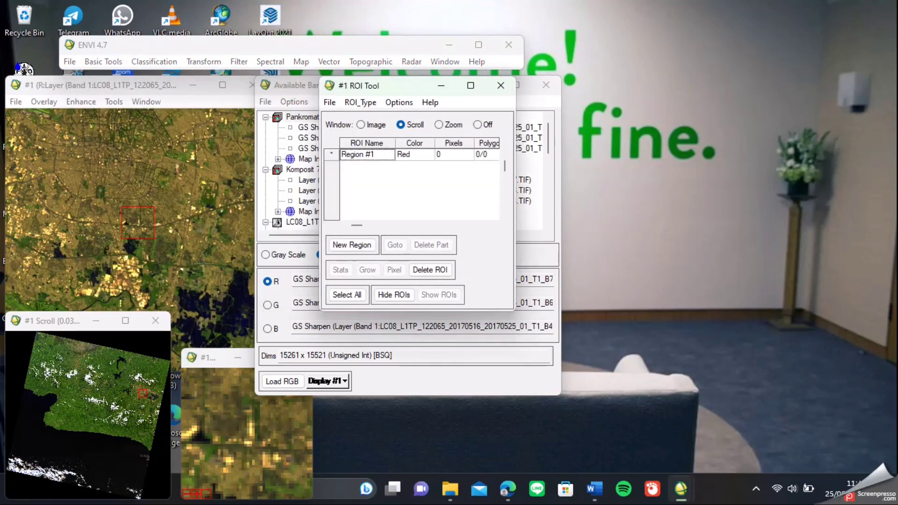
Step: Set the ROI drawing window to Image and the ROI type to Rectangle
{"action": "left_click", "coordinate": [367, 125]}
{"action": "left_click", "coordinate": [361, 103]}
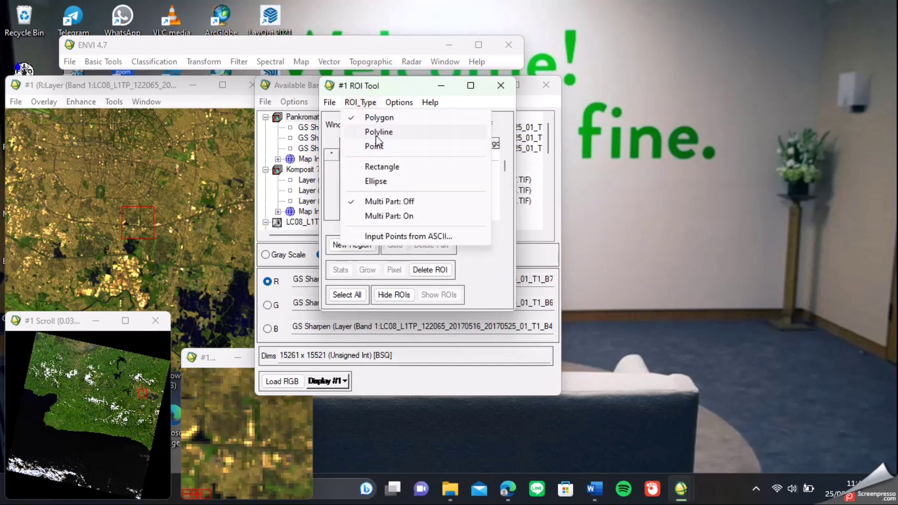
{"action": "left_click", "coordinate": [356, 167]}
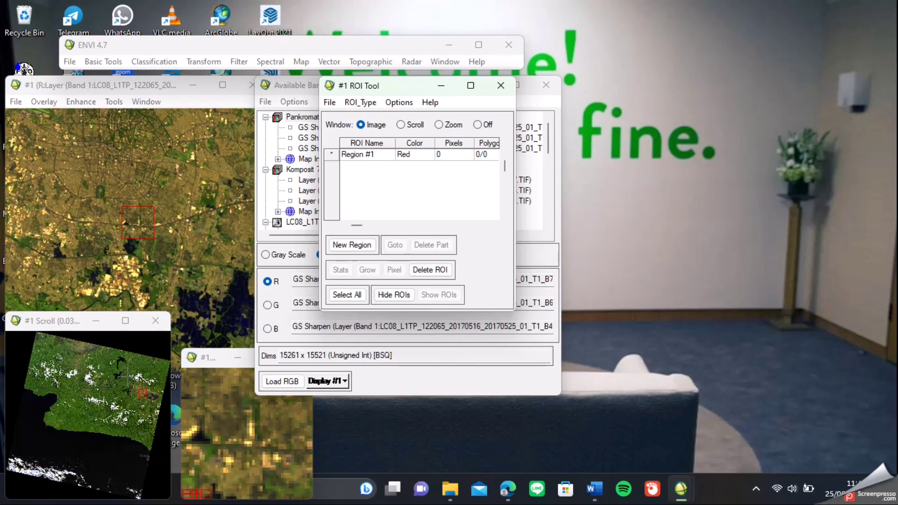
Step: Enlarge the Display #1 image window and recentre it on the brown urban area with its surroundings
{"action": "left_click", "coordinate": [141, 388]}
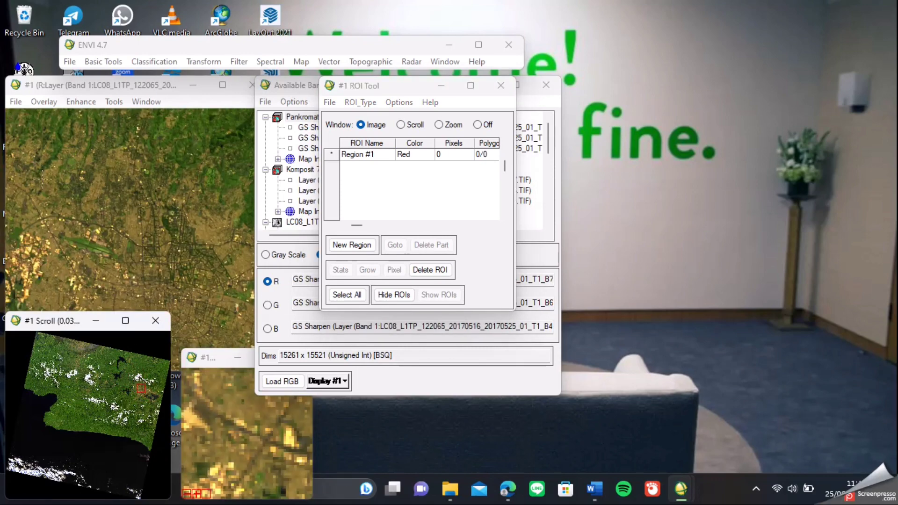
{"action": "left_click", "coordinate": [150, 86]}
{"action": "left_click_drag", "start_coordinate": [270, 182], "coordinate": [701, 171]}
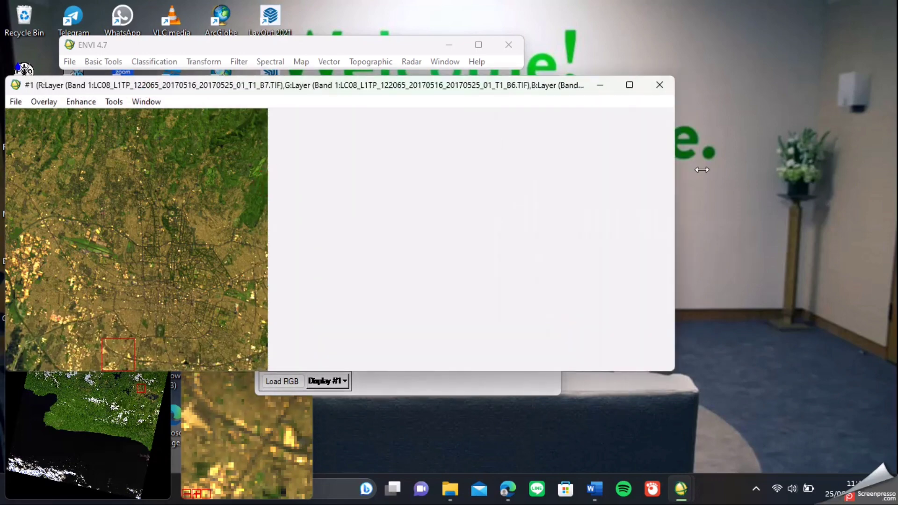
{"action": "left_click_drag", "start_coordinate": [435, 91], "coordinate": [576, 58]}
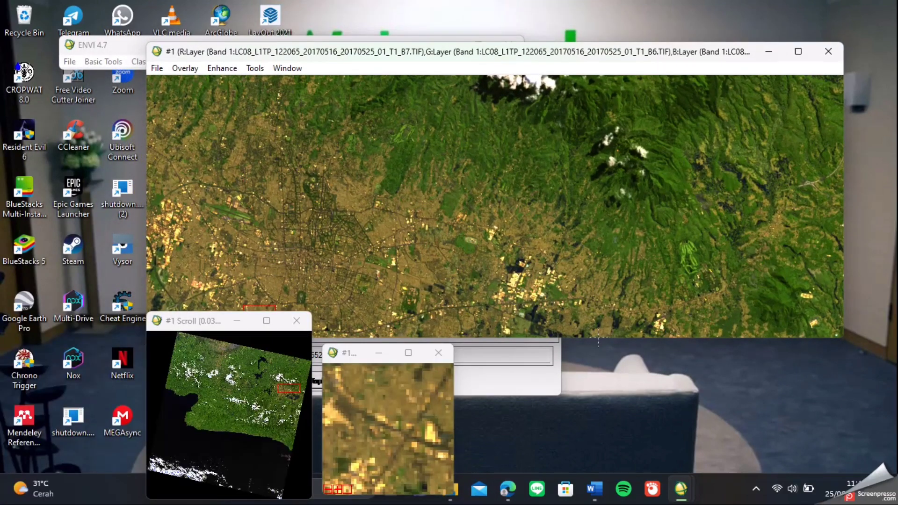
{"action": "left_click_drag", "start_coordinate": [598, 336], "coordinate": [593, 449]}
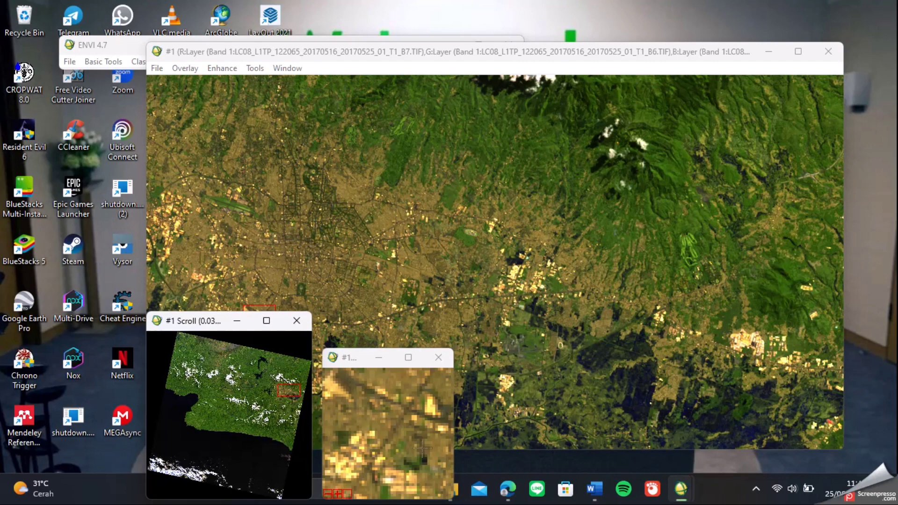
{"action": "left_click", "coordinate": [282, 393]}
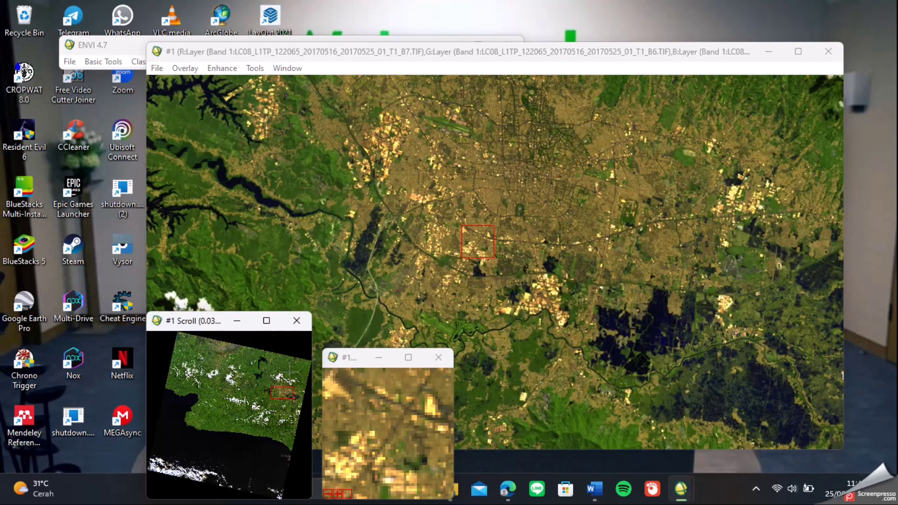
{"action": "left_click_drag", "start_coordinate": [280, 392], "coordinate": [286, 392]}
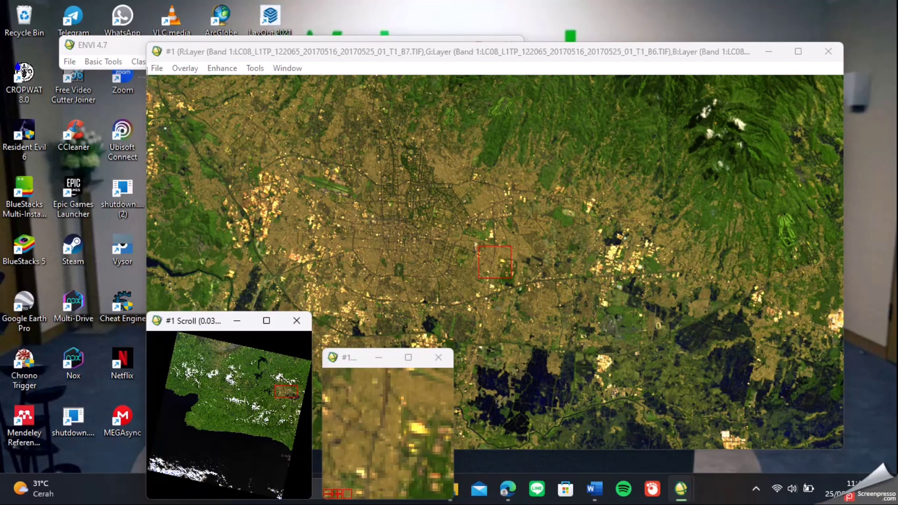
Step: Draw a rectangular region of about 1078 by 613 pixels covering nearly the whole Display #1 image view, and move the image window aside
{"action": "left_click", "coordinate": [816, 461]}
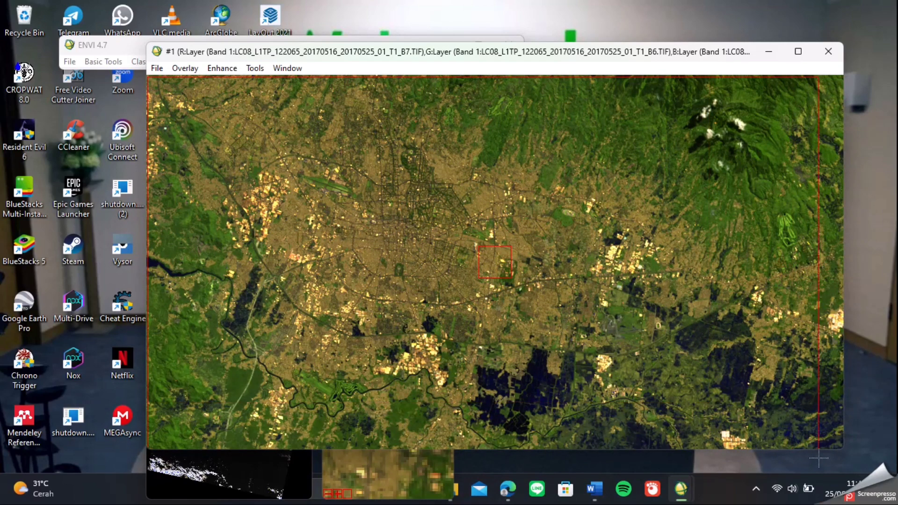
{"action": "left_click", "coordinate": [488, 260]}
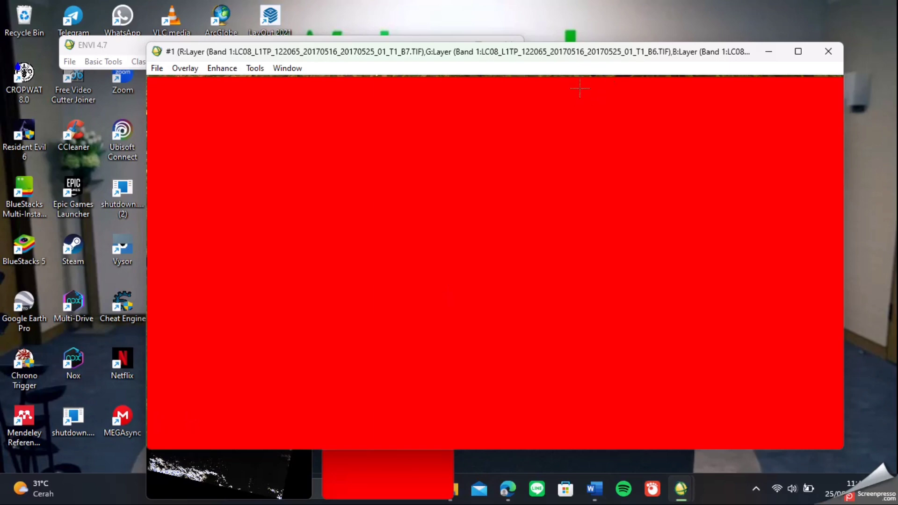
{"action": "left_click_drag", "start_coordinate": [405, 50], "coordinate": [696, 71]}
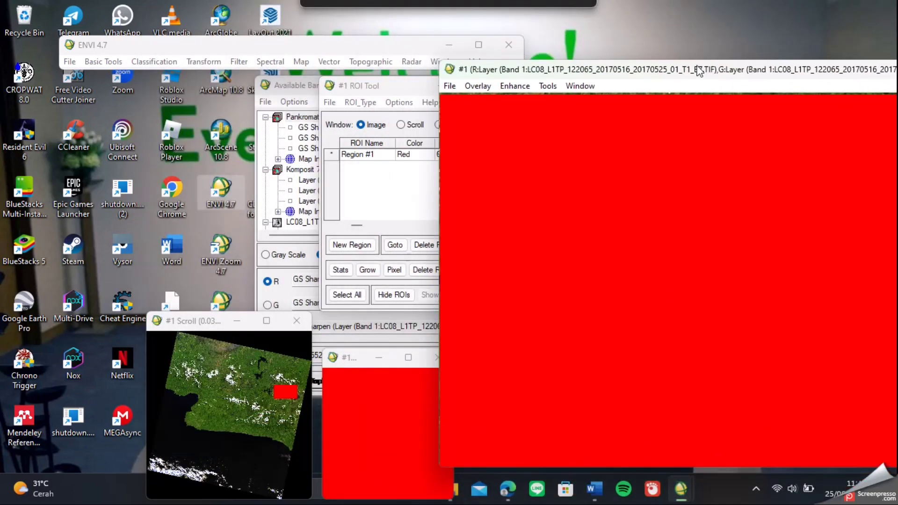
Step: Start saving a new ENVI Standard file with the full scene of Komposit 764 UTM, all three bands, as input
{"action": "left_click", "coordinate": [73, 62]}
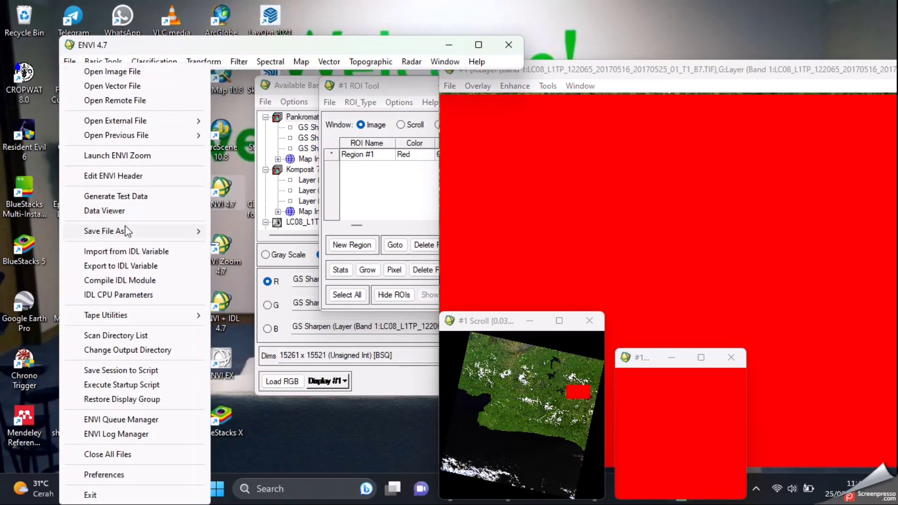
{"action": "mouse_move", "coordinate": [125, 229]}
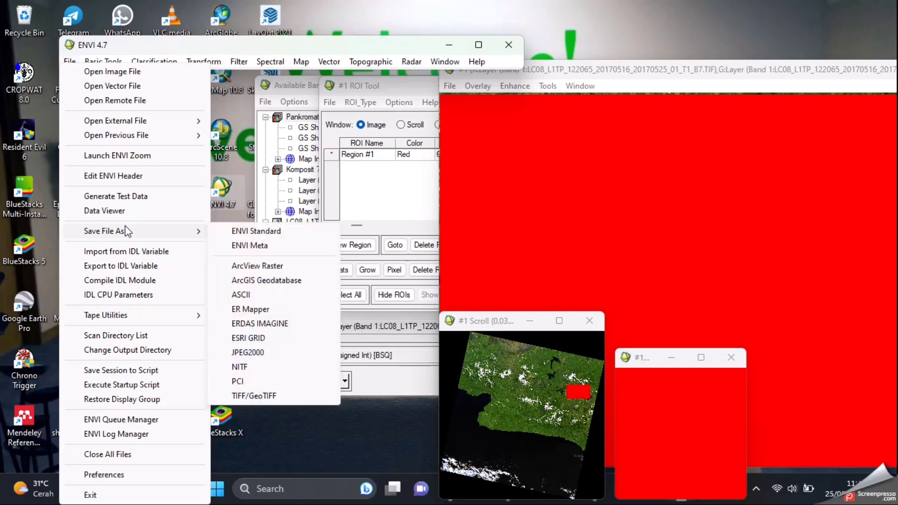
{"action": "left_click", "coordinate": [248, 231]}
{"action": "left_click", "coordinate": [347, 203]}
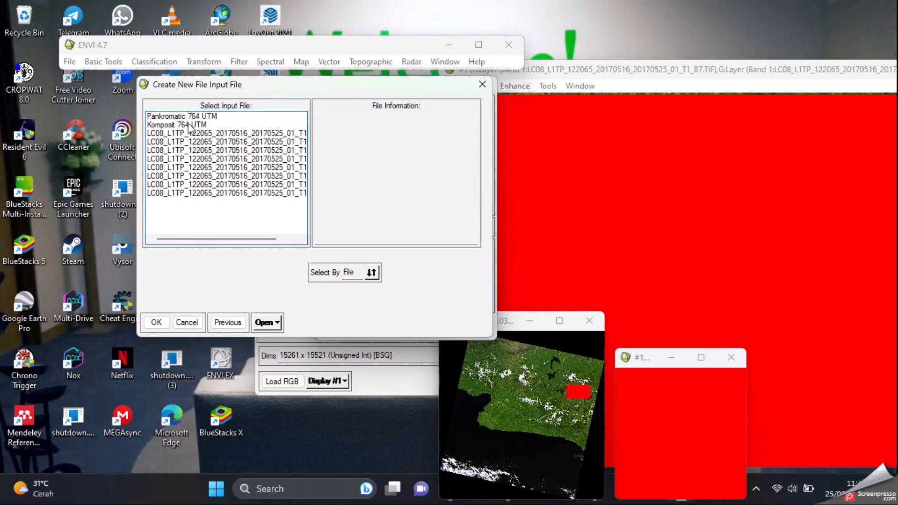
{"action": "left_click", "coordinate": [189, 125]}
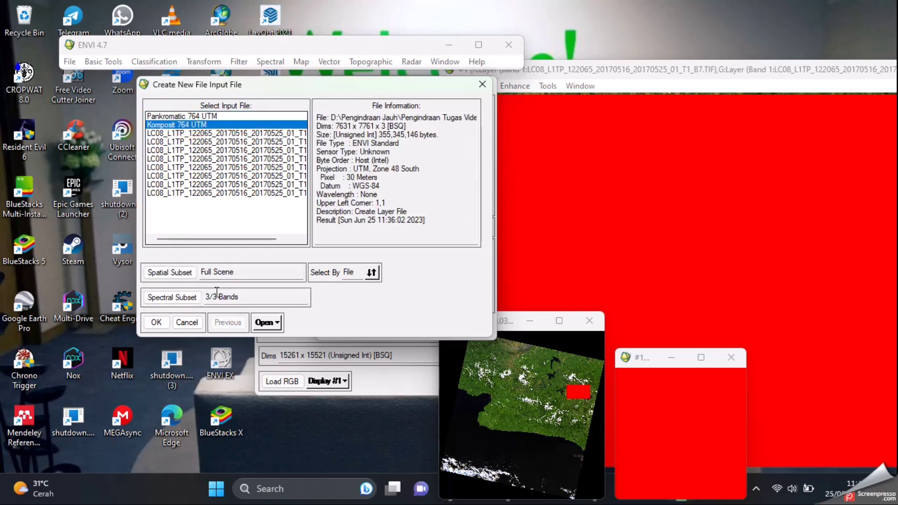
{"action": "left_click", "coordinate": [165, 322]}
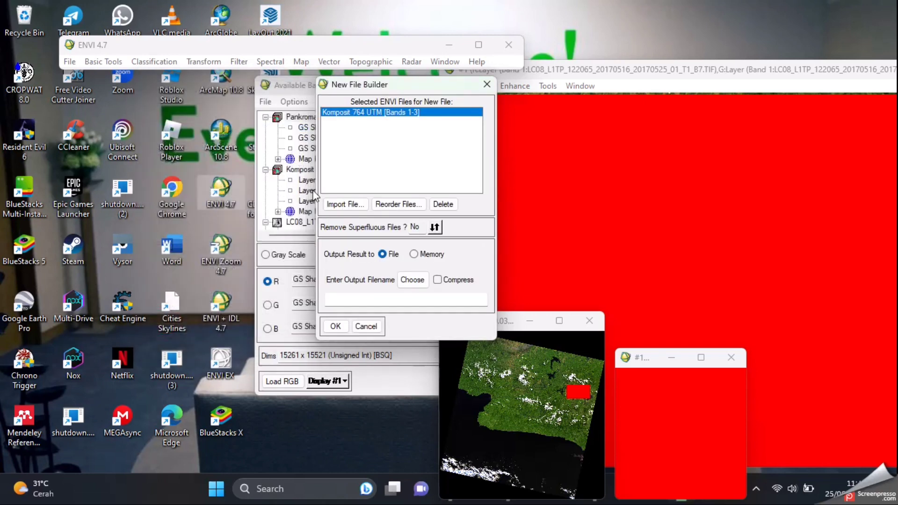
Step: Try to add Komposit 764 UTM to the new file again, spatially subset to the extent of Region #1
{"action": "left_click", "coordinate": [340, 202]}
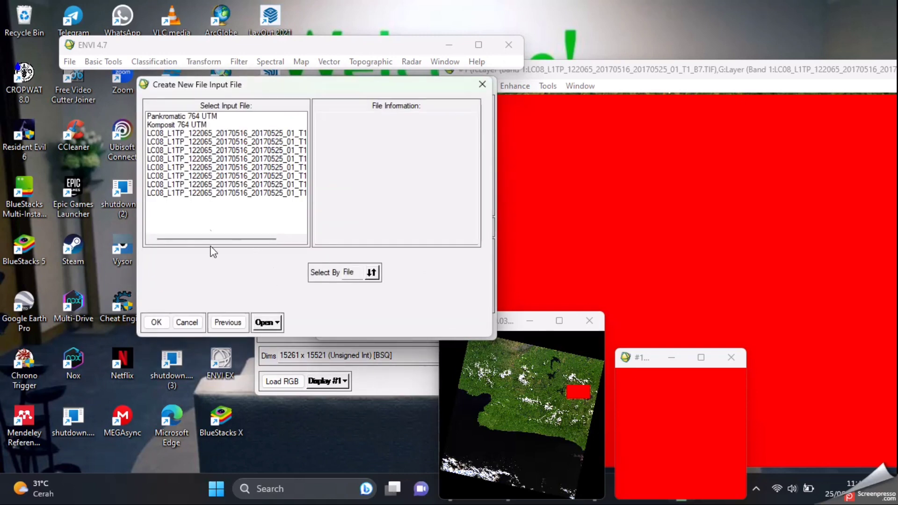
{"action": "left_click", "coordinate": [190, 125]}
{"action": "left_click", "coordinate": [187, 274]}
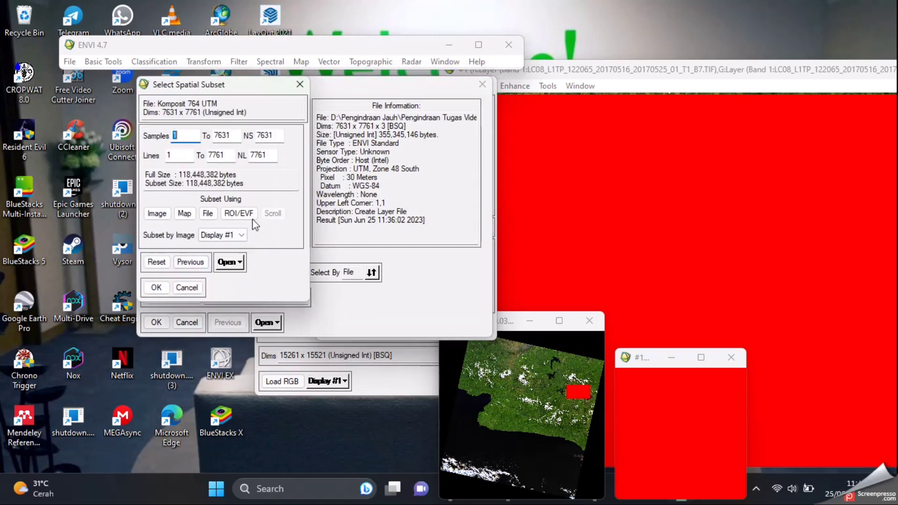
{"action": "left_click", "coordinate": [239, 214]}
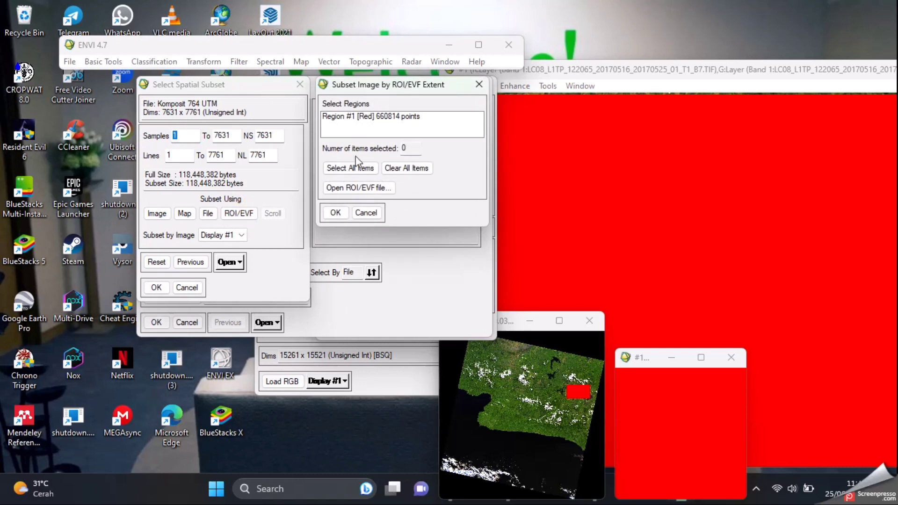
{"action": "left_click", "coordinate": [366, 120]}
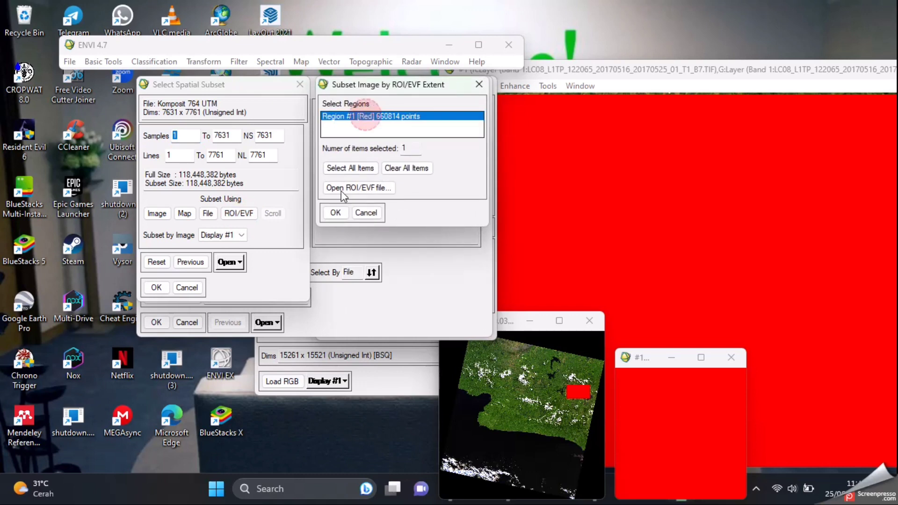
{"action": "left_click", "coordinate": [336, 215]}
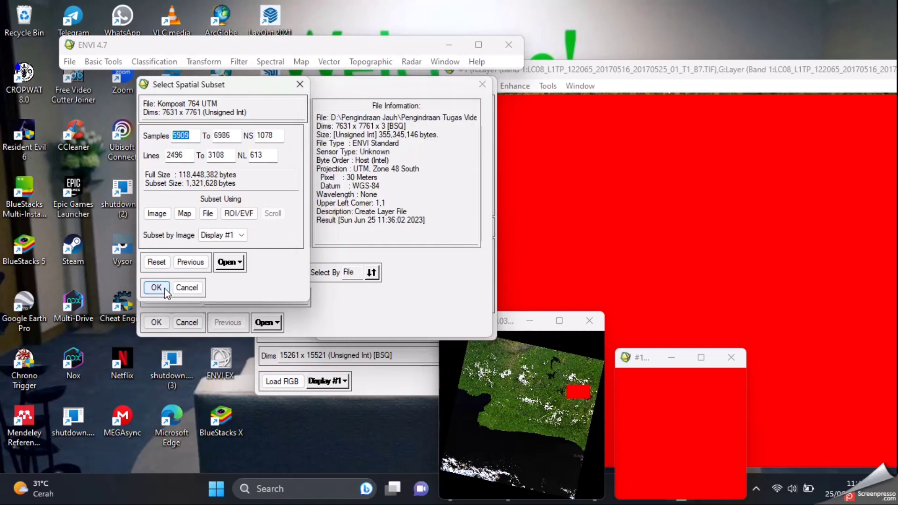
{"action": "left_click", "coordinate": [164, 287]}
{"action": "left_click", "coordinate": [159, 322]}
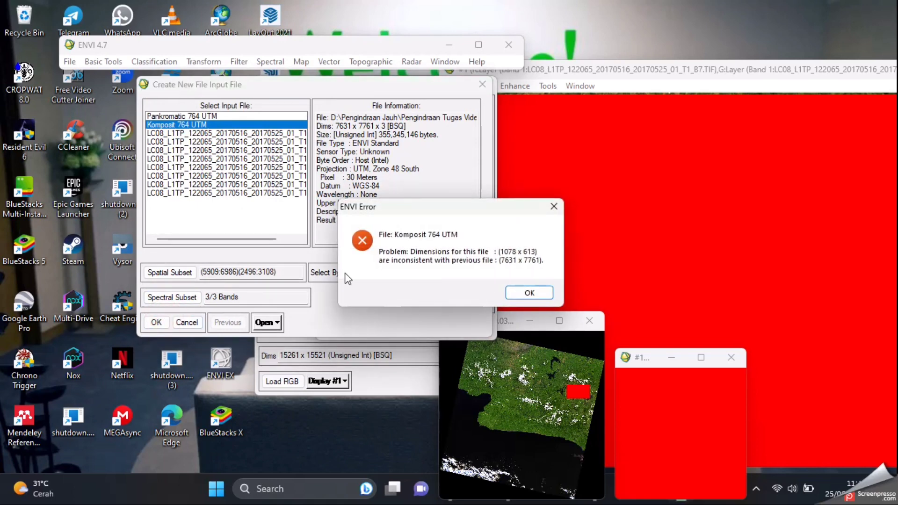
{"action": "left_click", "coordinate": [523, 292]}
{"action": "left_click", "coordinate": [258, 126]}
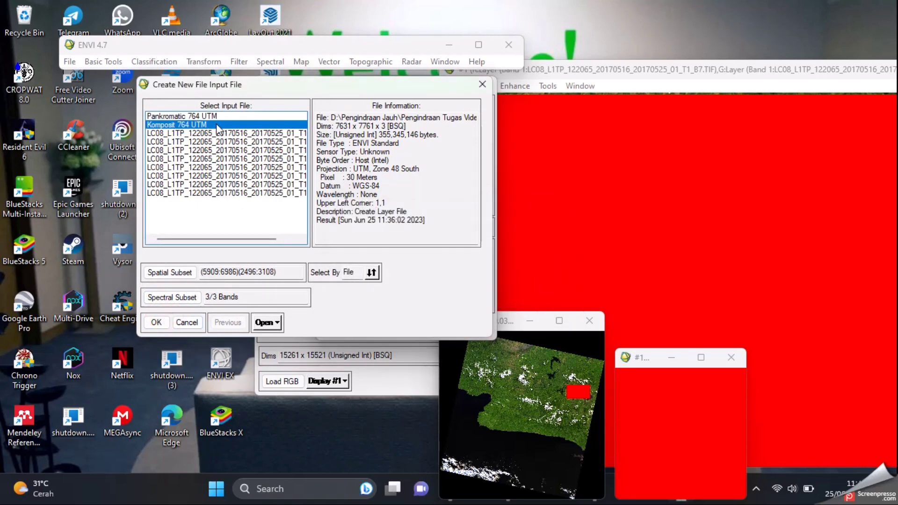
{"action": "left_click", "coordinate": [482, 84]}
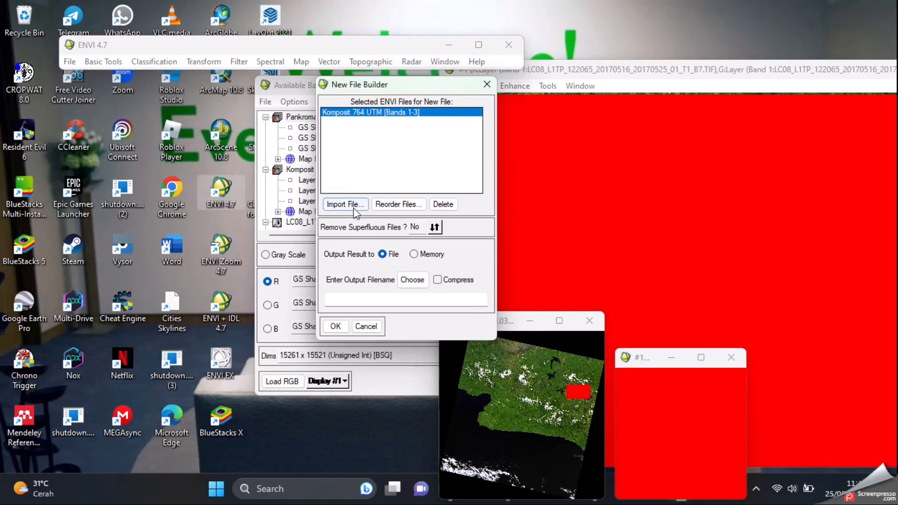
Step: Replace the full-scene entry in the new file with Komposit 764 UTM spatially subset to the extent of Region #1
{"action": "left_click", "coordinate": [443, 204]}
{"action": "left_click", "coordinate": [355, 204]}
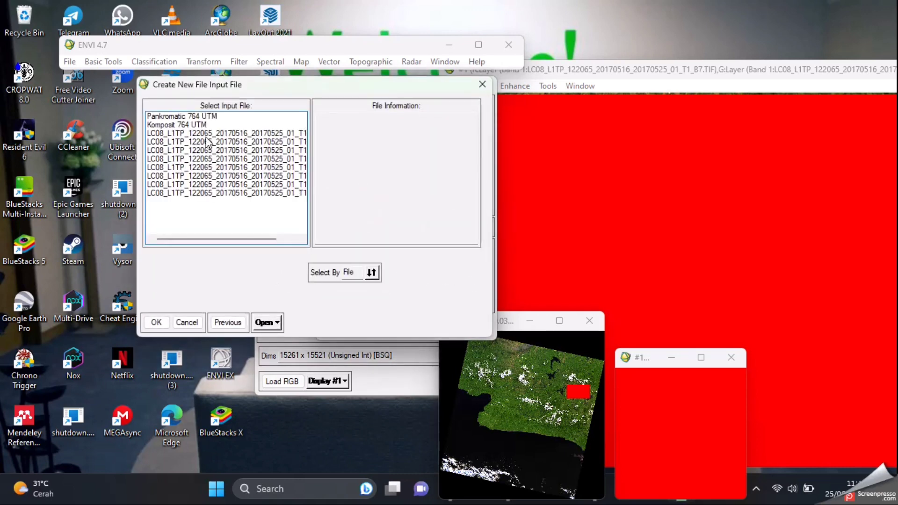
{"action": "left_click", "coordinate": [203, 124]}
{"action": "left_click", "coordinate": [172, 272]}
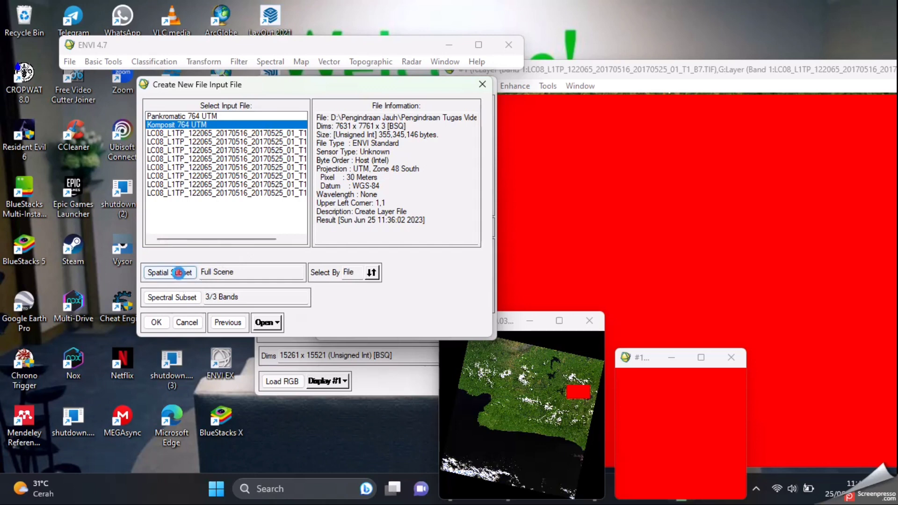
{"action": "left_click", "coordinate": [238, 213]}
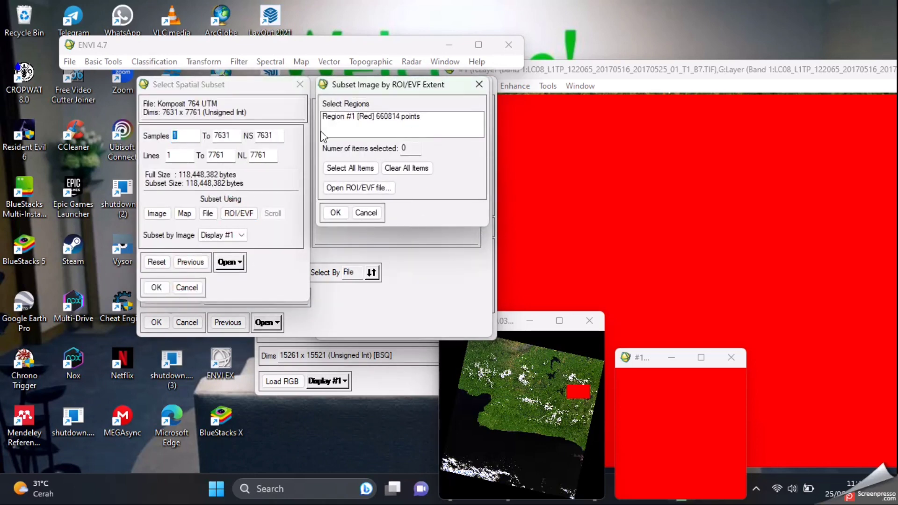
{"action": "left_click", "coordinate": [336, 212]}
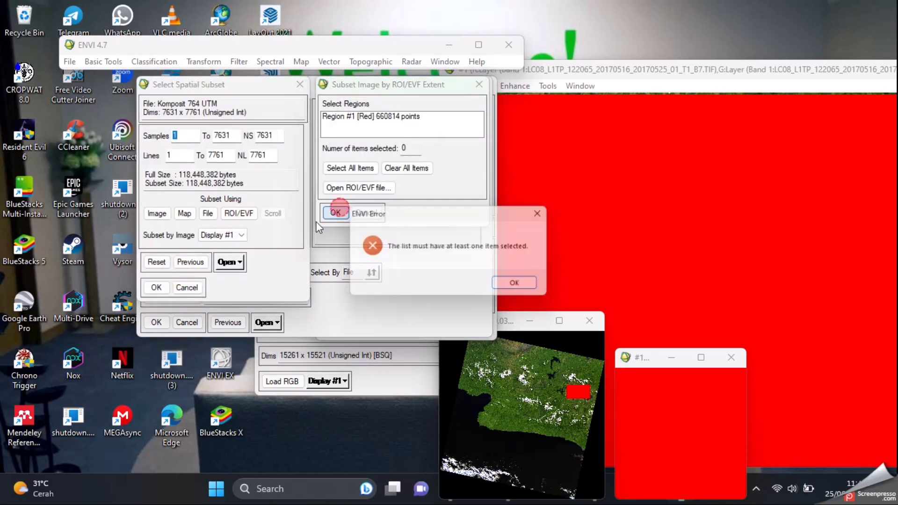
{"action": "left_click", "coordinate": [516, 285]}
{"action": "left_click", "coordinate": [395, 117]}
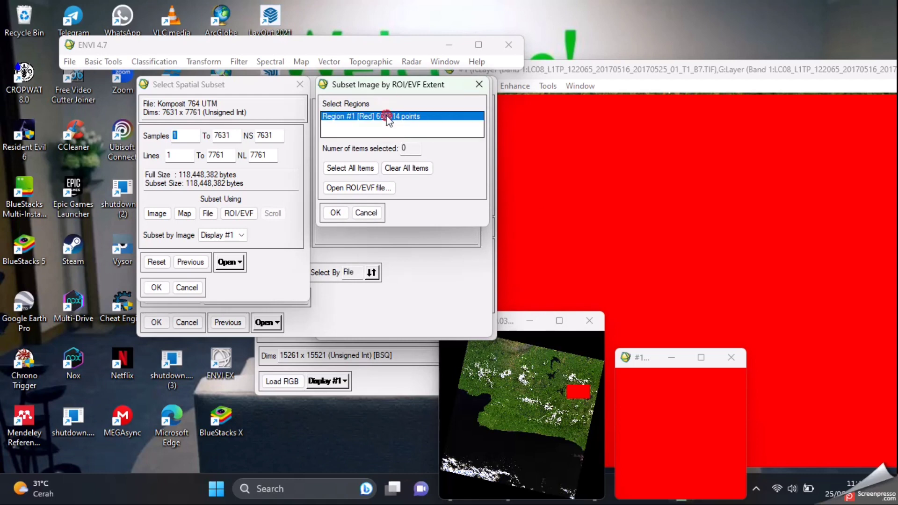
{"action": "left_click", "coordinate": [335, 212]}
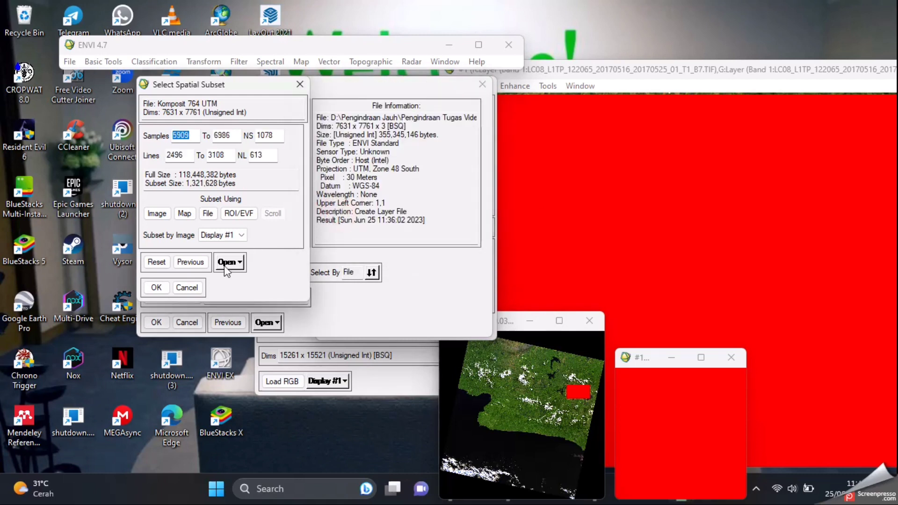
{"action": "left_click", "coordinate": [156, 287]}
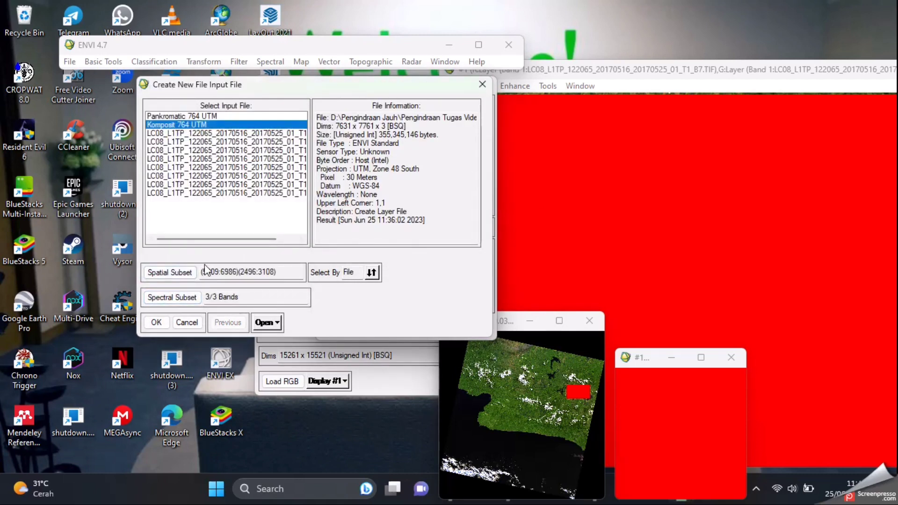
{"action": "left_click", "coordinate": [156, 322]}
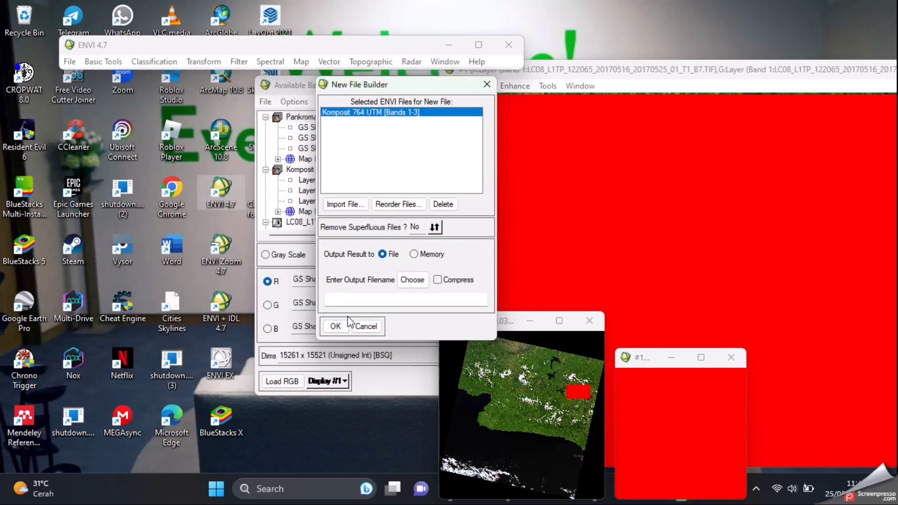
Step: Name the output file Komposit 764 UTM Cut in the Pengindraan Tugas Video folder and create it
{"action": "left_click", "coordinate": [412, 280]}
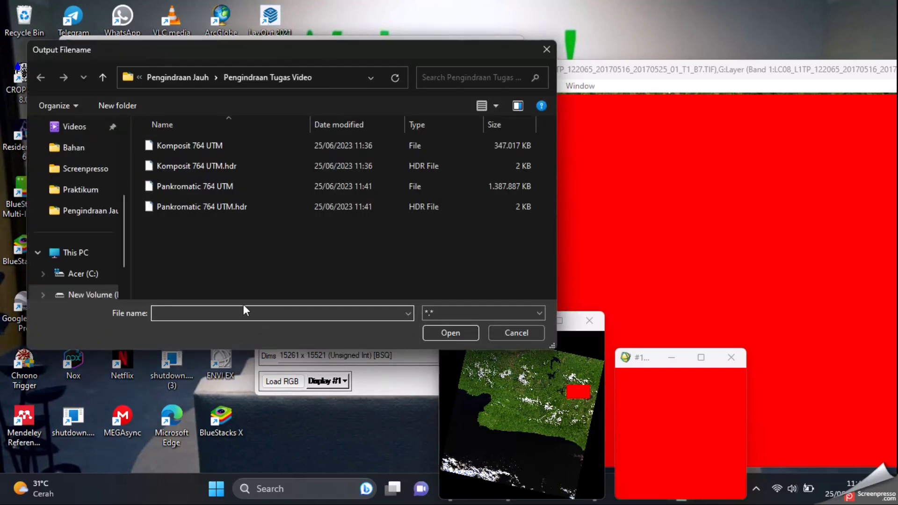
{"action": "type", "text": "Komp"}
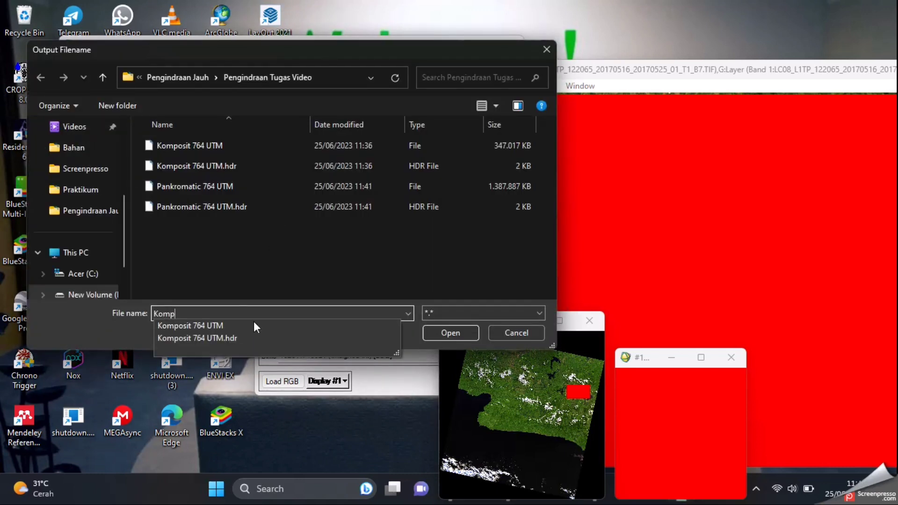
{"action": "left_click", "coordinate": [237, 324]}
{"action": "left_click", "coordinate": [232, 314]}
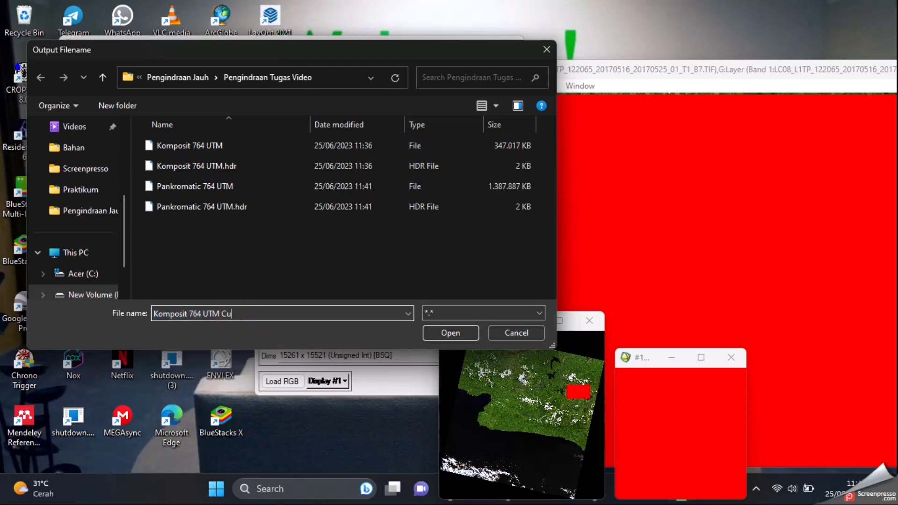
{"action": "left_click", "coordinate": [449, 332]}
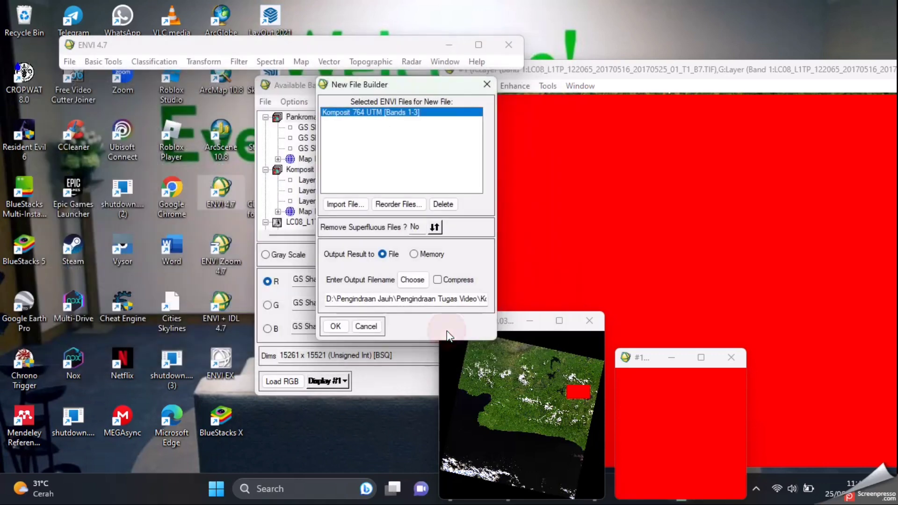
{"action": "left_click", "coordinate": [335, 326]}
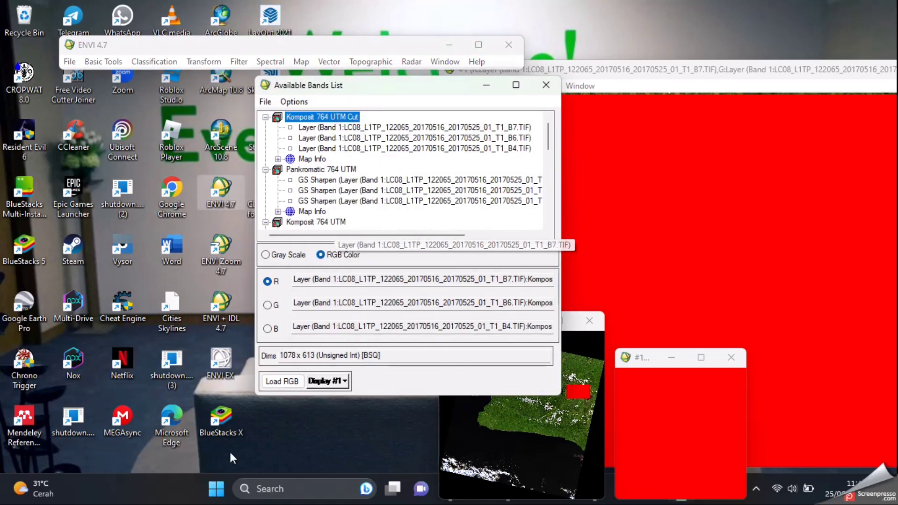
Step: Load the Komposit 764 UTM Cut RGB composite into a new display and widen its image window
{"action": "left_click", "coordinate": [327, 381]}
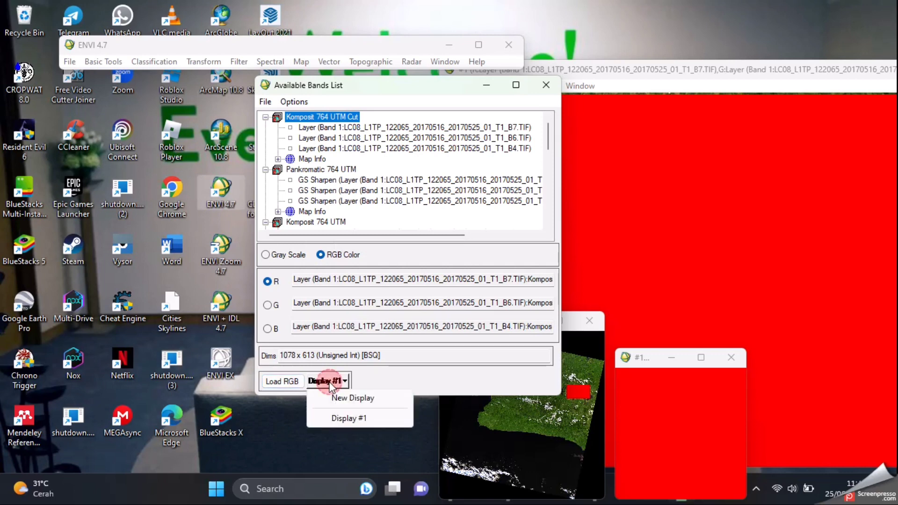
{"action": "left_click", "coordinate": [341, 398]}
{"action": "left_click", "coordinate": [282, 381]}
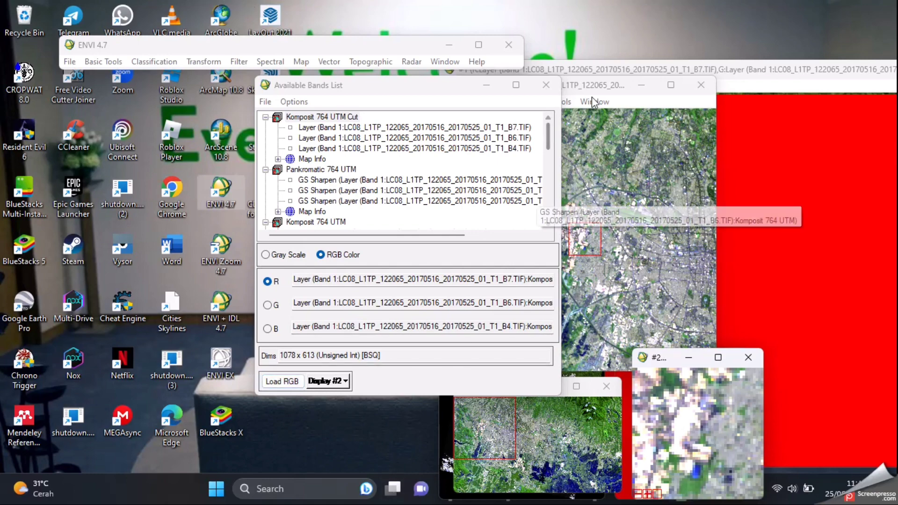
{"action": "left_click_drag", "start_coordinate": [593, 86], "coordinate": [125, 86]}
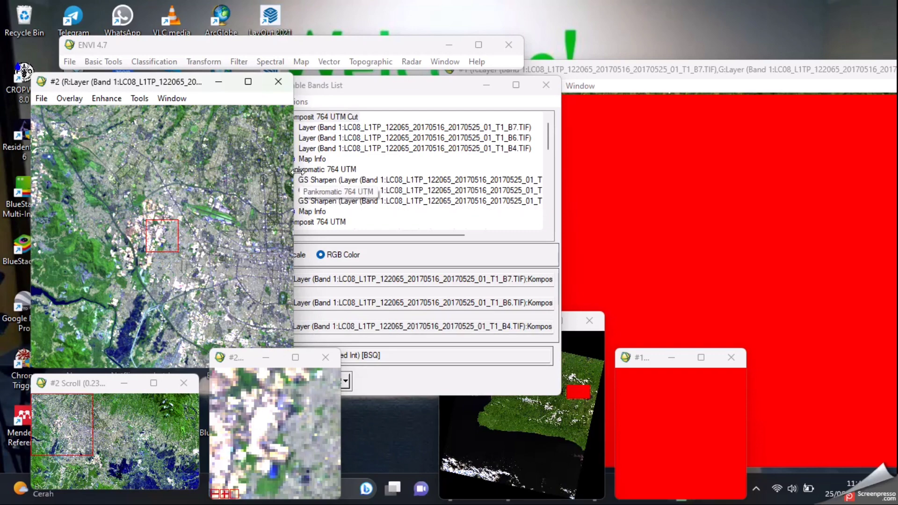
{"action": "left_click_drag", "start_coordinate": [295, 172], "coordinate": [390, 172]}
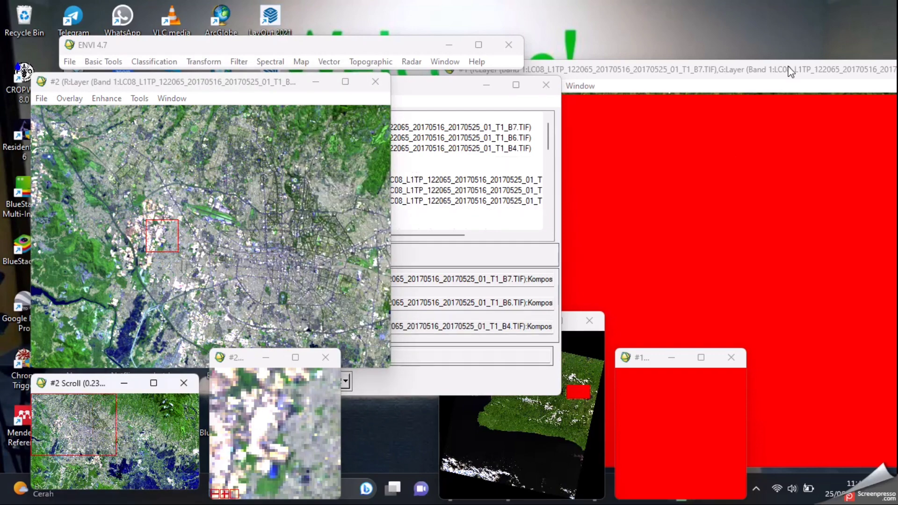
Step: Close Display #1 showing the full scene and open the ROI Tool for the cropped image's display
{"action": "left_click", "coordinate": [788, 70]}
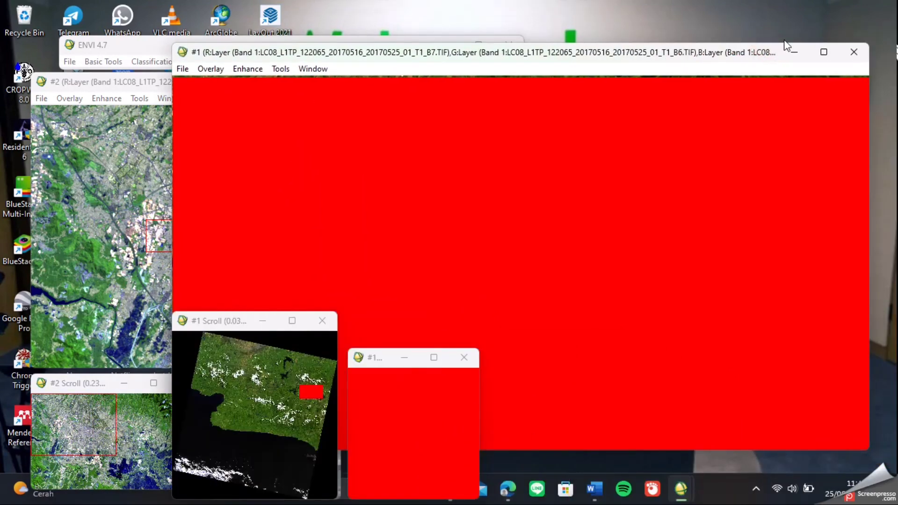
{"action": "left_click", "coordinate": [853, 52]}
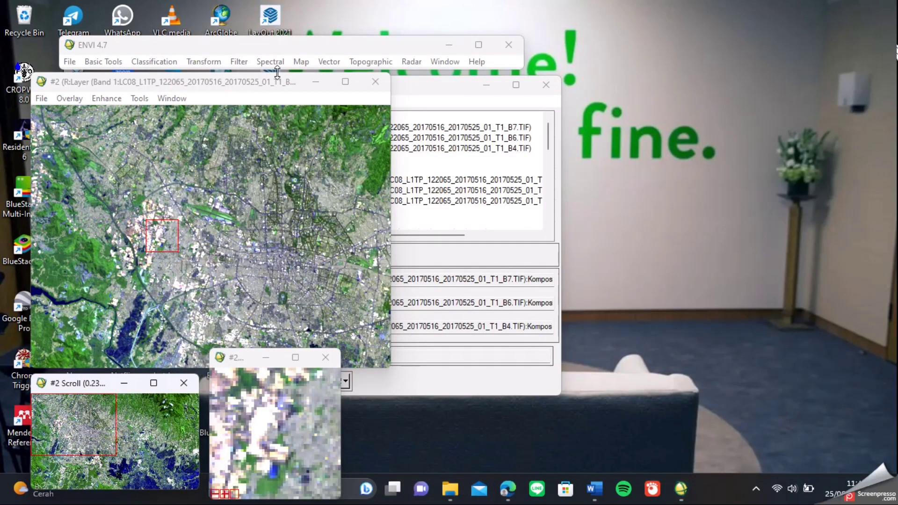
{"action": "left_click_drag", "start_coordinate": [257, 44], "coordinate": [395, 41]}
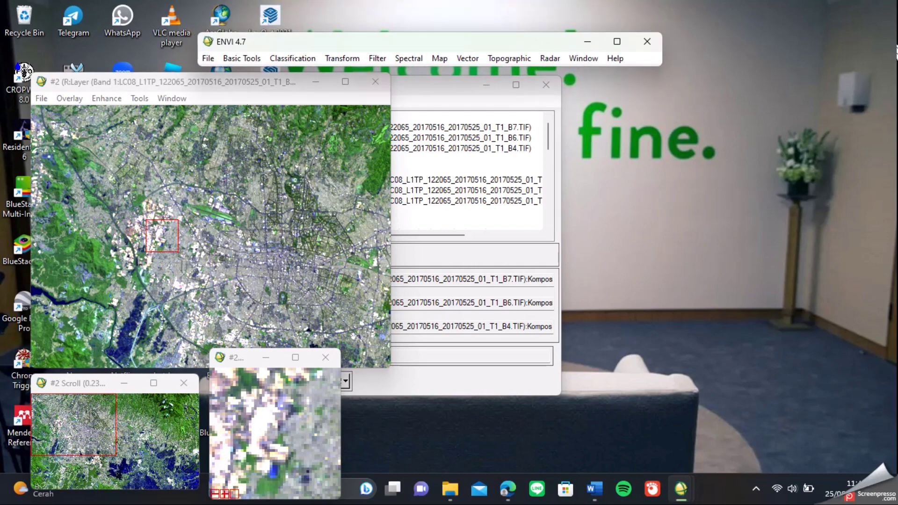
{"action": "left_click", "coordinate": [210, 60]}
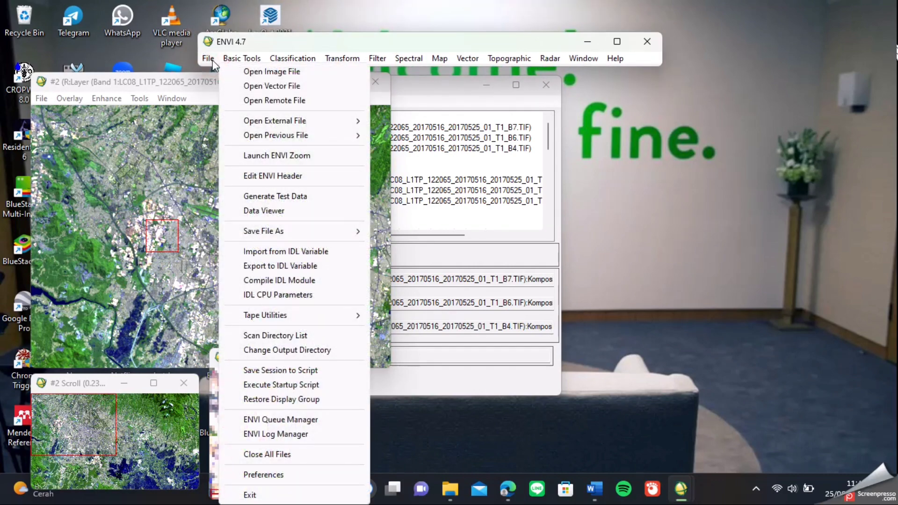
{"action": "mouse_move", "coordinate": [276, 63]}
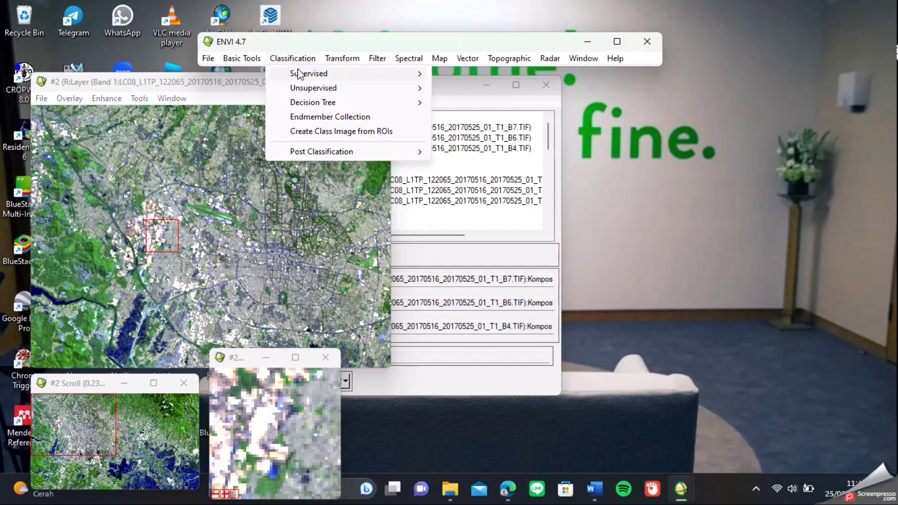
{"action": "mouse_move", "coordinate": [298, 74]}
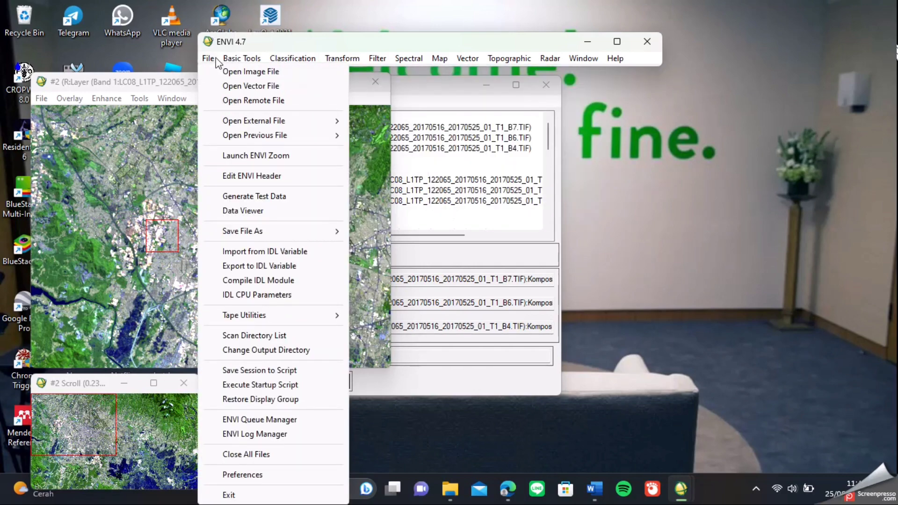
{"action": "mouse_move", "coordinate": [215, 61]}
{"action": "mouse_move", "coordinate": [310, 291]}
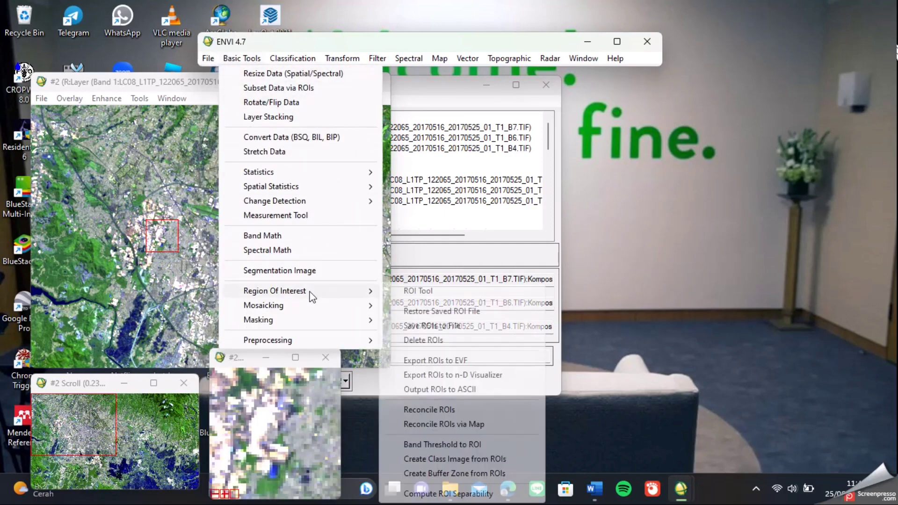
{"action": "left_click", "coordinate": [408, 293]}
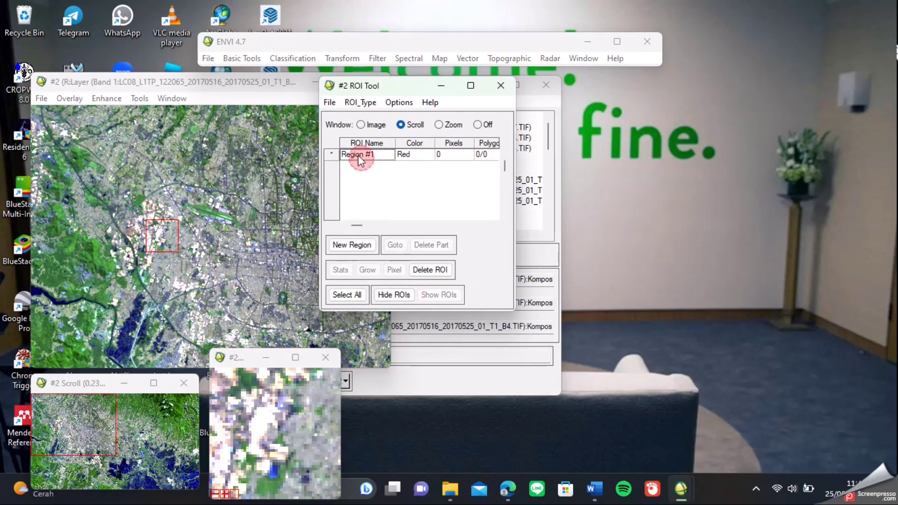
Step: Make the empty Region #1 active and set ROI drawing to the Image window, with the ROI Tool clear of the image
{"action": "left_click", "coordinate": [336, 154]}
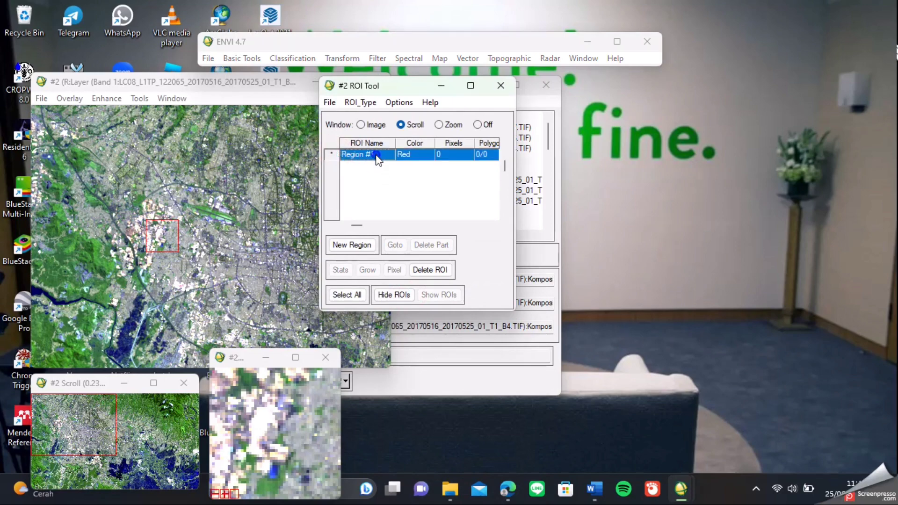
{"action": "left_click", "coordinate": [436, 269]}
{"action": "left_click", "coordinate": [431, 272]}
{"action": "left_click", "coordinate": [331, 155]}
{"action": "left_click", "coordinate": [404, 154]}
{"action": "left_click", "coordinate": [331, 155]}
{"action": "left_click", "coordinate": [363, 104]}
{"action": "left_click", "coordinate": [366, 120]}
{"action": "left_click_drag", "start_coordinate": [408, 86], "coordinate": [587, 70]}
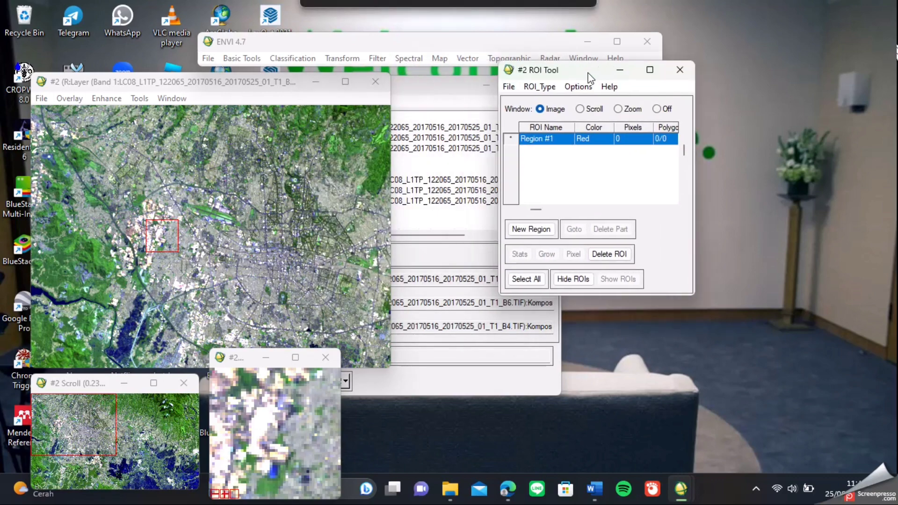
Step: Draw and fill a large slanted Region #1 polygon over the built-up area in the middle of the cropped image
{"action": "left_click", "coordinate": [175, 166]}
{"action": "left_click", "coordinate": [179, 252]}
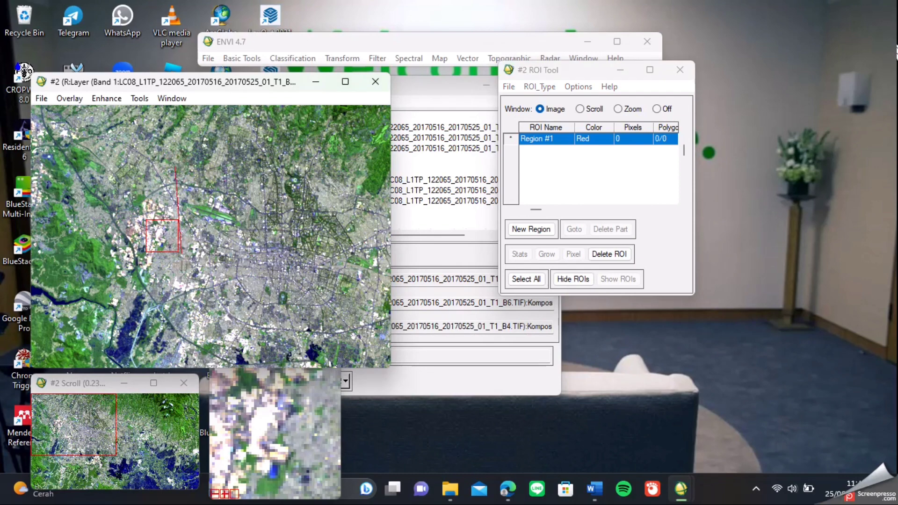
{"action": "left_click", "coordinate": [298, 290]}
{"action": "left_click", "coordinate": [291, 256]}
{"action": "left_click", "coordinate": [268, 202]}
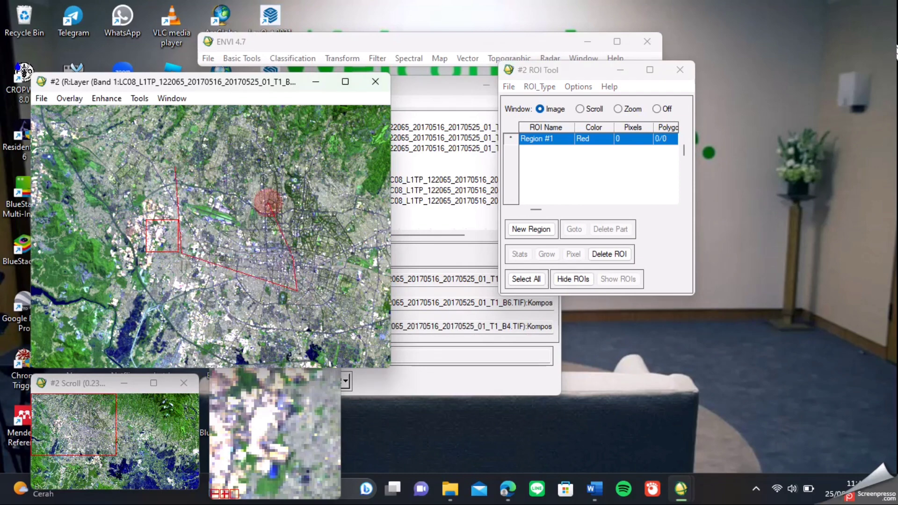
{"action": "left_click", "coordinate": [227, 192]}
{"action": "left_click", "coordinate": [183, 174]}
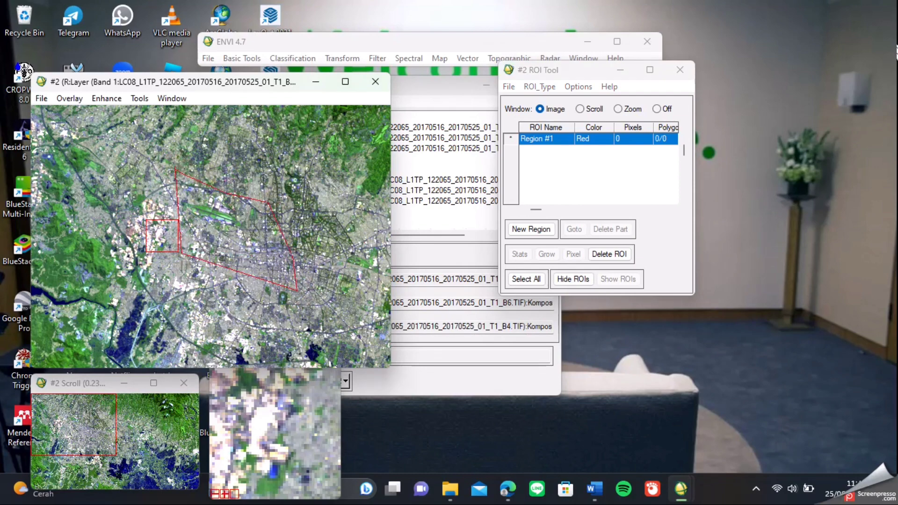
{"action": "right_click", "coordinate": [186, 188]}
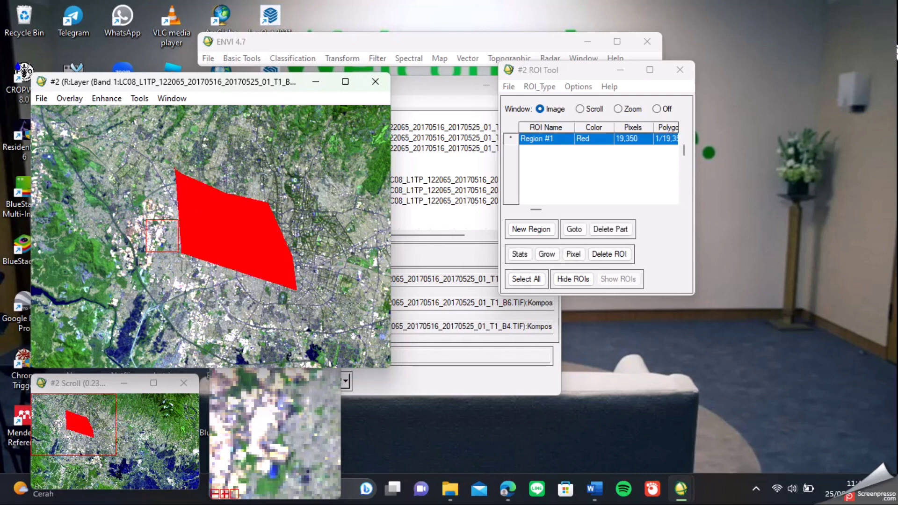
Step: Add a second, smaller polygon to Region #1 over the built-up area southwest of the large polygon
{"action": "key", "text": "Right"}
{"action": "key", "text": "Right"}
{"action": "key", "text": "Right"}
{"action": "key", "text": "Right"}
{"action": "key", "text": "Right"}
{"action": "key", "text": "Right"}
{"action": "key", "text": "Right"}
{"action": "key", "text": "Right"}
{"action": "key", "text": "Right"}
{"action": "key", "text": "Right"}
{"action": "key", "text": "Right"}
{"action": "key", "text": "Right"}
{"action": "key", "text": "Right"}
{"action": "key", "text": "Right"}
{"action": "key", "text": "Right"}
{"action": "key", "text": "Right"}
{"action": "key", "text": "Right"}
{"action": "key", "text": "Right"}
{"action": "key", "text": "Right"}
{"action": "key", "text": "Right"}
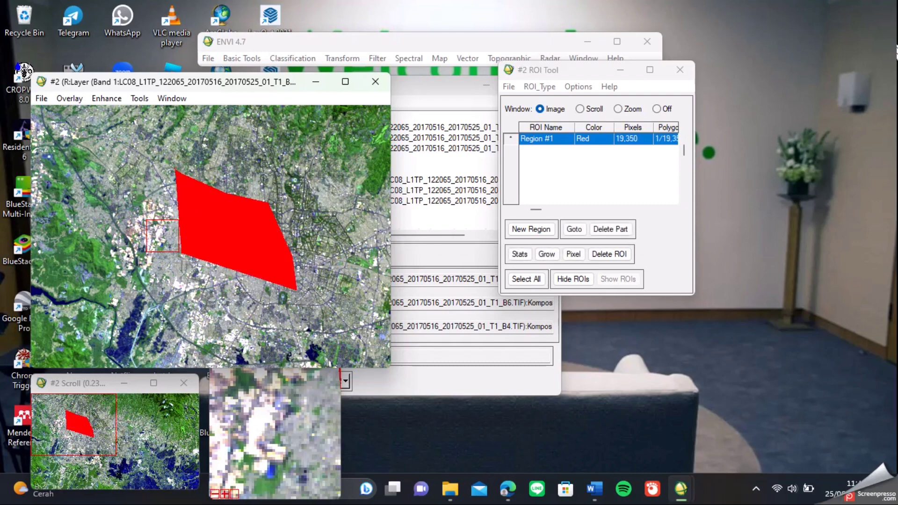
{"action": "key", "text": "Right"}
{"action": "key", "text": "Right"}
{"action": "key", "text": "Right"}
{"action": "key", "text": "Right"}
{"action": "key", "text": "Right"}
{"action": "key", "text": "Right"}
{"action": "key", "text": "Right"}
{"action": "key", "text": "Right"}
{"action": "key", "text": "Right"}
{"action": "key", "text": "Right"}
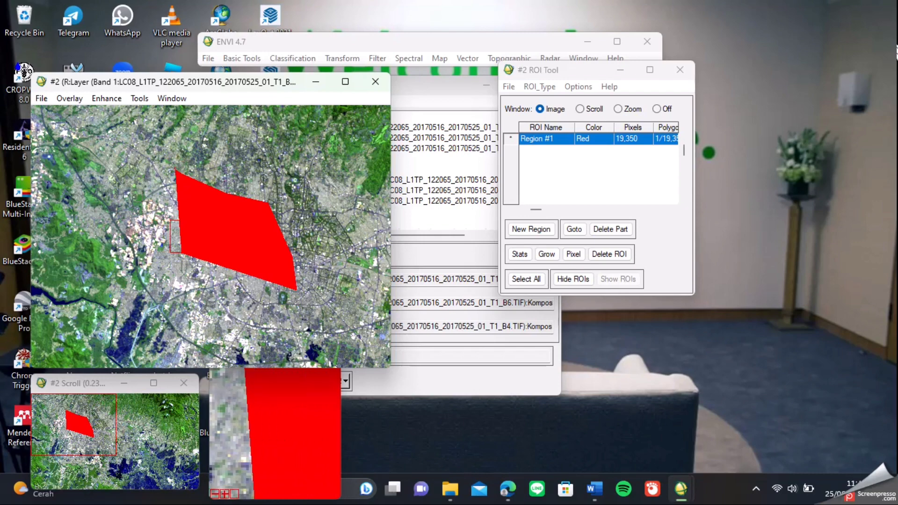
{"action": "key", "text": "Down"}
{"action": "key", "text": "Down"}
{"action": "key", "text": "Down"}
{"action": "key", "text": "Down"}
{"action": "key", "text": "Down"}
{"action": "key", "text": "Down"}
{"action": "key", "text": "Down"}
{"action": "key", "text": "Down"}
{"action": "key", "text": "Down"}
{"action": "key", "text": "Down"}
{"action": "key", "text": "Down"}
{"action": "key", "text": "Down"}
{"action": "key", "text": "Down"}
{"action": "key", "text": "Down"}
{"action": "key", "text": "Down"}
{"action": "key", "text": "Down"}
{"action": "key", "text": "Down"}
{"action": "key", "text": "Down"}
{"action": "key", "text": "Down"}
{"action": "key", "text": "Down"}
{"action": "key", "text": "Down"}
{"action": "key", "text": "Down"}
{"action": "key", "text": "Down"}
{"action": "key", "text": "Down"}
{"action": "key", "text": "Down"}
{"action": "key", "text": "Down"}
{"action": "key", "text": "Down"}
{"action": "key", "text": "Down"}
{"action": "key", "text": "Down"}
{"action": "key", "text": "Down"}
{"action": "key", "text": "Down"}
{"action": "key", "text": "Down"}
{"action": "key", "text": "Down"}
{"action": "key", "text": "Down"}
{"action": "key", "text": "Down"}
{"action": "key", "text": "Down"}
{"action": "key", "text": "Down"}
{"action": "key", "text": "Down"}
{"action": "key", "text": "Down"}
{"action": "key", "text": "Down"}
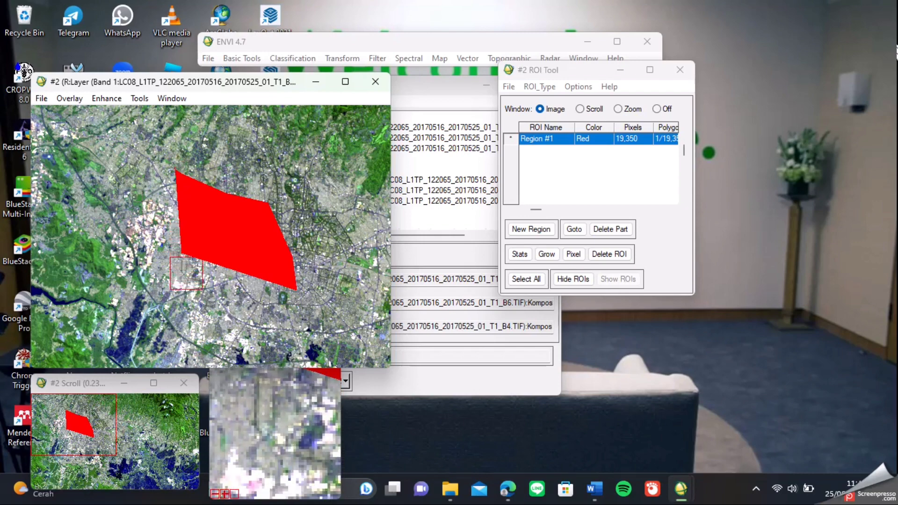
{"action": "left_click", "coordinate": [190, 302]}
{"action": "left_click", "coordinate": [229, 301]}
{"action": "left_click", "coordinate": [236, 334]}
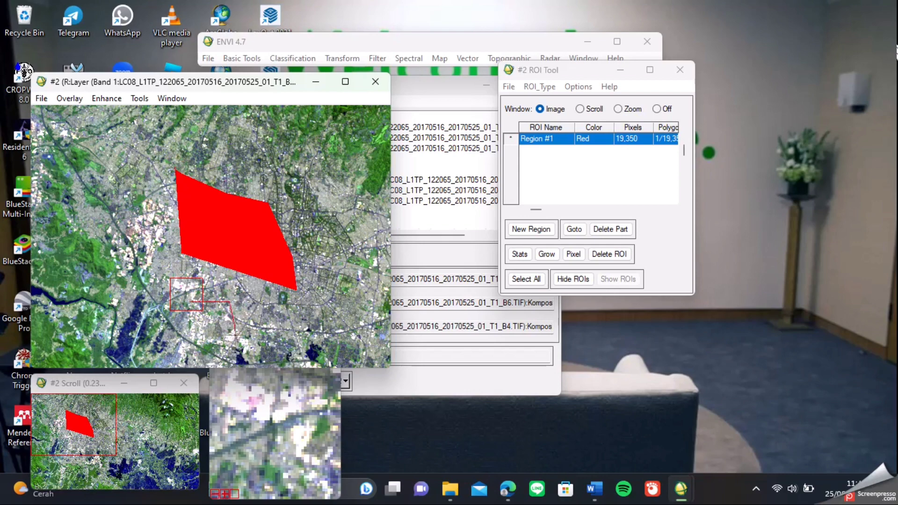
{"action": "left_click", "coordinate": [206, 334]}
{"action": "left_click", "coordinate": [187, 329]}
{"action": "left_click", "coordinate": [187, 307]}
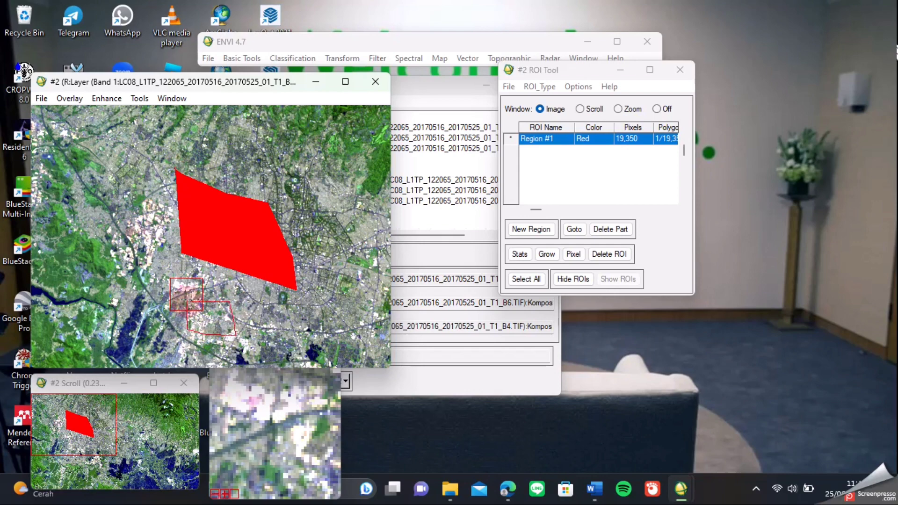
{"action": "right_click", "coordinate": [193, 302]}
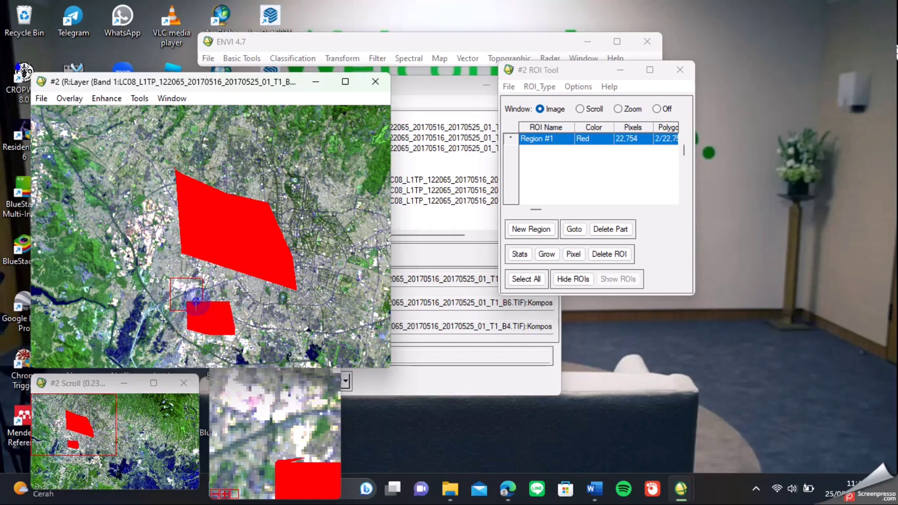
Step: Rename the red Region #1 as Pemukiman
{"action": "left_click", "coordinate": [540, 139]}
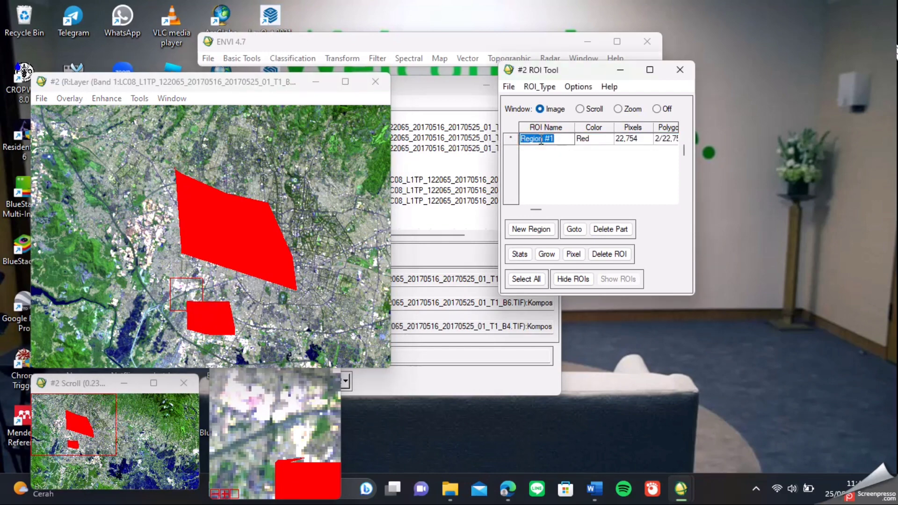
{"action": "key", "text": "BackSpace"}
{"action": "type", "text": "Pemukiman"}
{"action": "key", "text": "Return"}
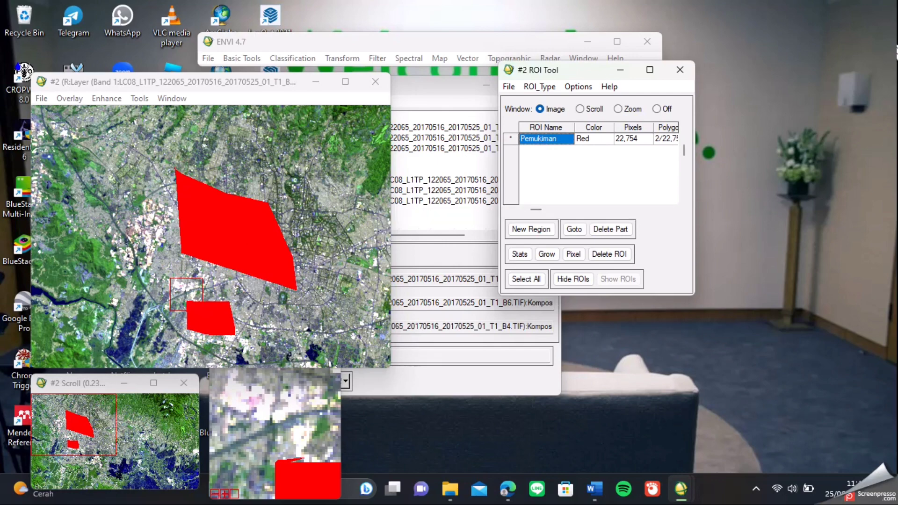
Step: Create a new green region for water bodies and try to name it Badan Air
{"action": "left_click", "coordinate": [74, 457]}
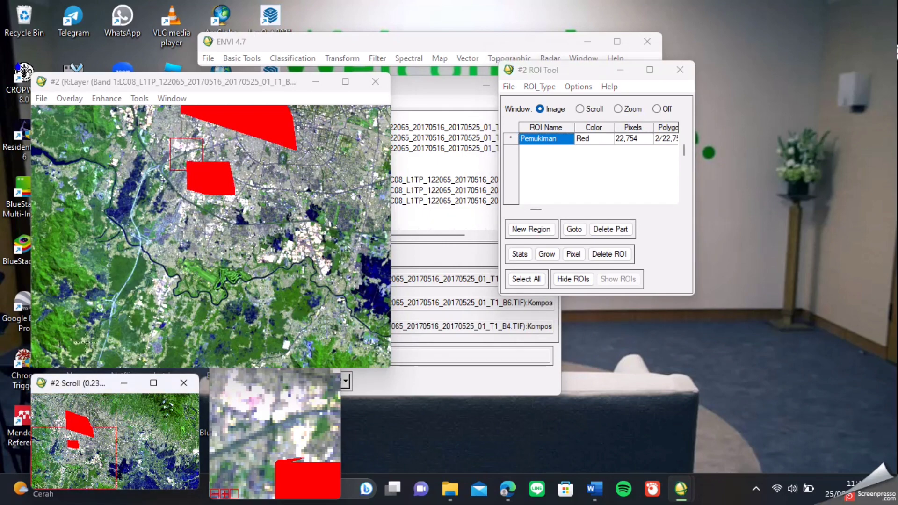
{"action": "left_click", "coordinate": [530, 228]}
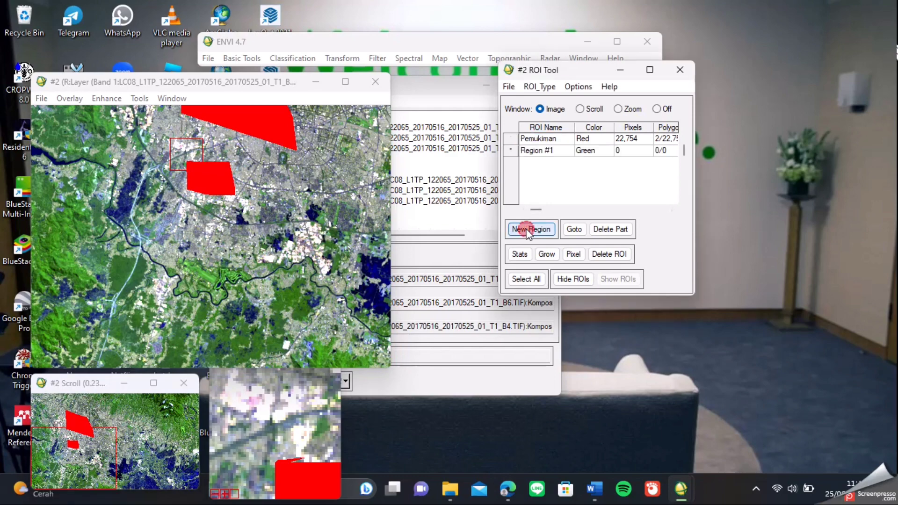
{"action": "left_click", "coordinate": [557, 151]}
{"action": "left_click", "coordinate": [557, 149]}
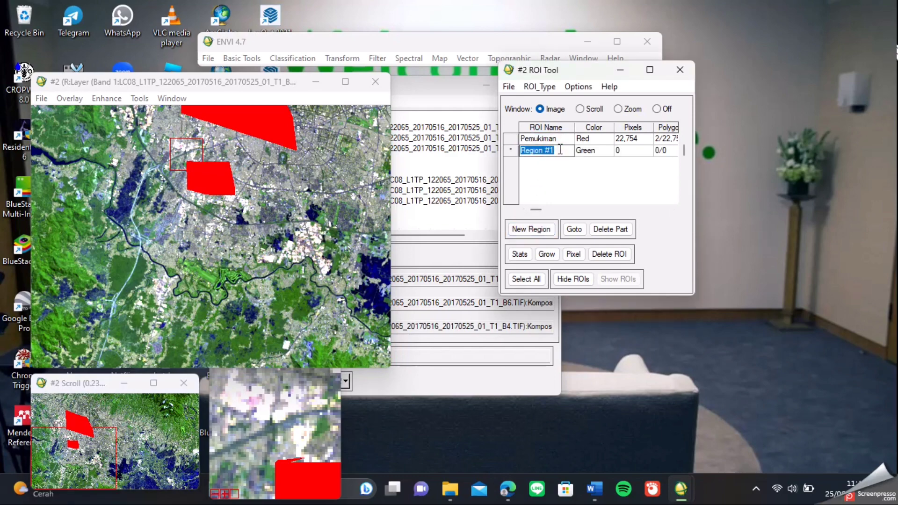
{"action": "key", "text": "BackSpace"}
{"action": "type", "text": "P"}
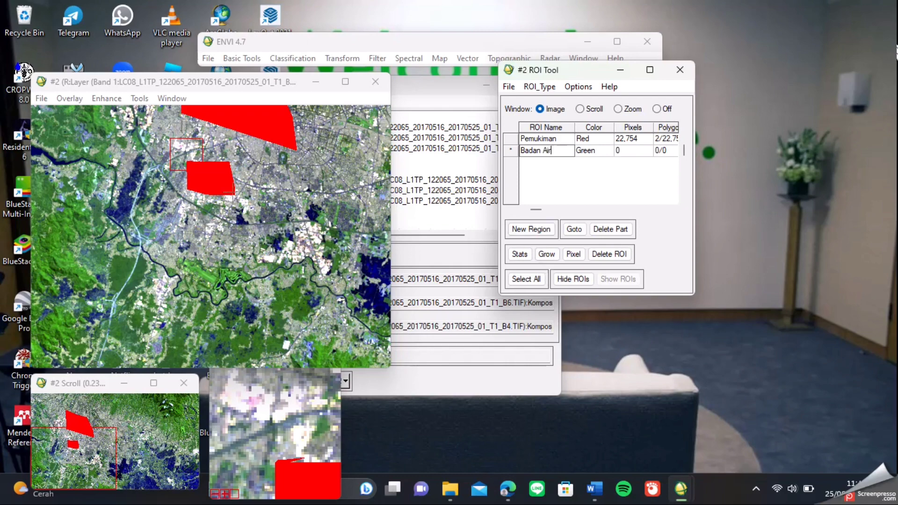
Step: Draw and fill a narrow green-region polygon over the dark blue area west of the small Pemukiman polygon
{"action": "left_click", "coordinate": [510, 150]}
{"action": "mouse_move", "coordinate": [130, 165]}
{"action": "left_mouse_down"}
{"action": "mouse_move", "coordinate": [123, 213]}
{"action": "mouse_move", "coordinate": [128, 170]}
{"action": "mouse_move", "coordinate": [126, 197]}
{"action": "left_mouse_up"}
{"action": "right_click", "coordinate": [126, 192]}
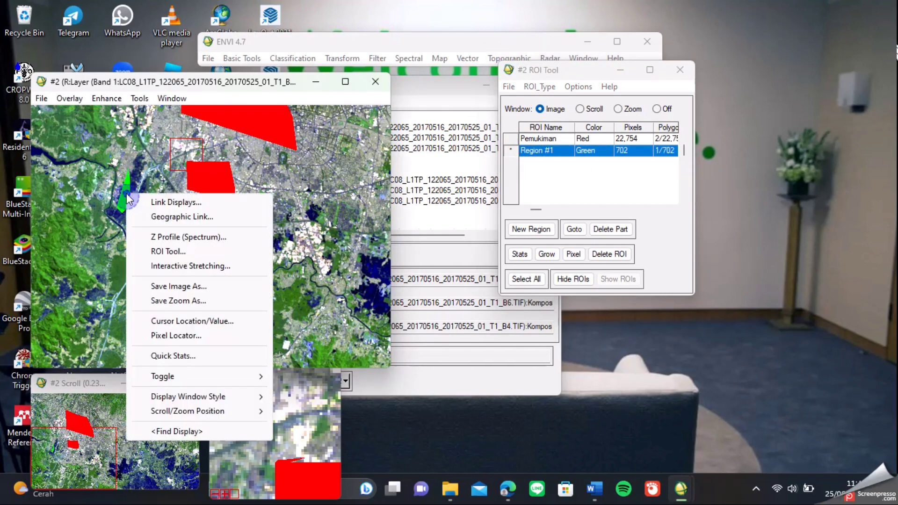
{"action": "left_click", "coordinate": [376, 290]}
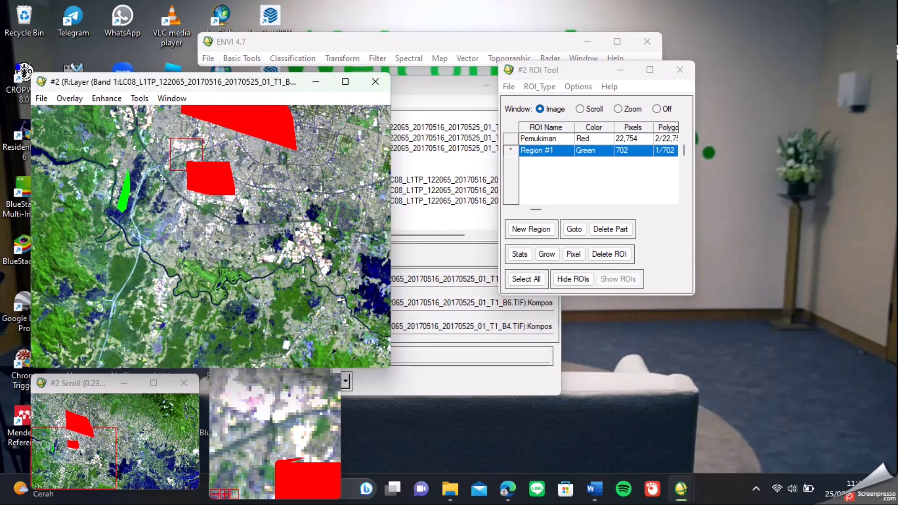
Step: Add two polygons to the green region over the dark blue areas in the southeastern part of the scene
{"action": "left_click", "coordinate": [184, 472]}
{"action": "mouse_move", "coordinate": [139, 319]}
{"action": "left_mouse_down"}
{"action": "mouse_move", "coordinate": [185, 333]}
{"action": "mouse_move", "coordinate": [197, 360]}
{"action": "mouse_move", "coordinate": [134, 359]}
{"action": "mouse_move", "coordinate": [140, 320]}
{"action": "left_mouse_up"}
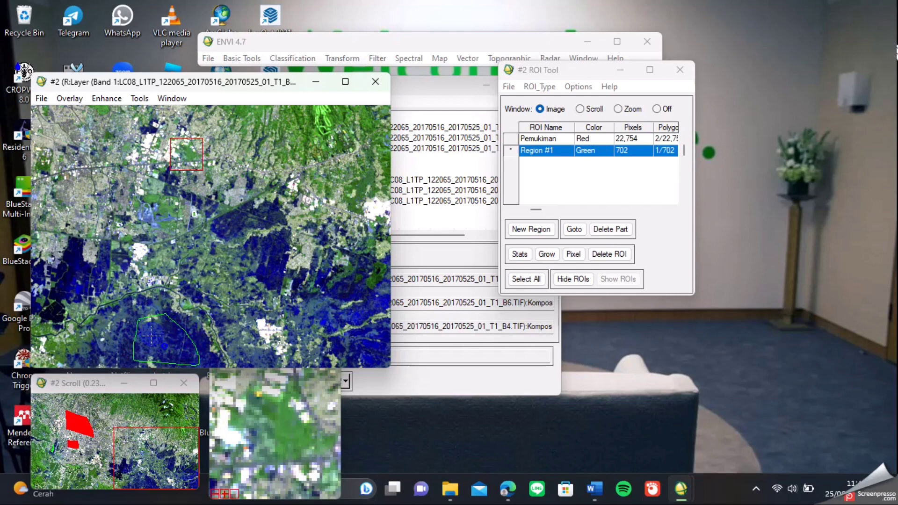
{"action": "right_click", "coordinate": [152, 334]}
{"action": "mouse_move", "coordinate": [336, 289]}
{"action": "left_mouse_down"}
{"action": "mouse_move", "coordinate": [376, 348]}
{"action": "mouse_move", "coordinate": [385, 323]}
{"action": "mouse_move", "coordinate": [357, 289]}
{"action": "mouse_move", "coordinate": [338, 288]}
{"action": "left_mouse_up"}
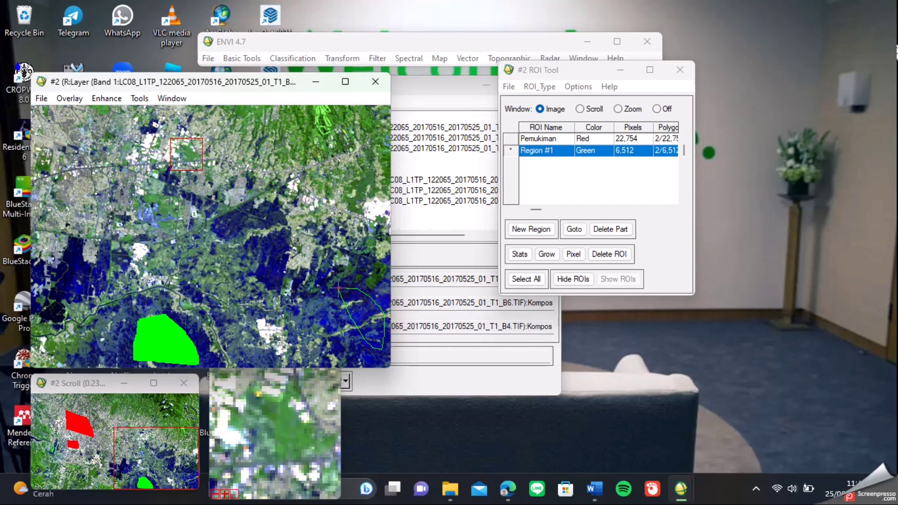
{"action": "right_click", "coordinate": [360, 313]}
{"action": "right_click", "coordinate": [360, 313]}
{"action": "left_click", "coordinate": [267, 196]}
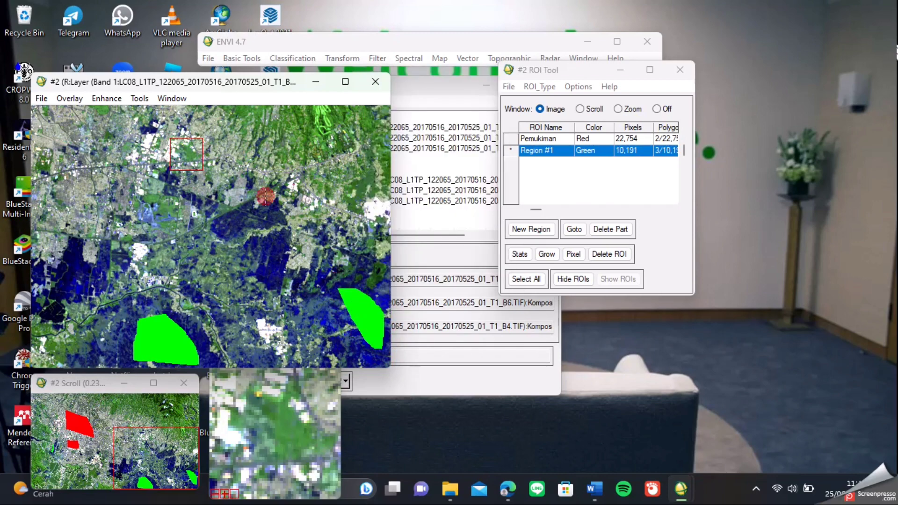
{"action": "left_click_drag", "start_coordinate": [186, 154], "coordinate": [227, 121]}
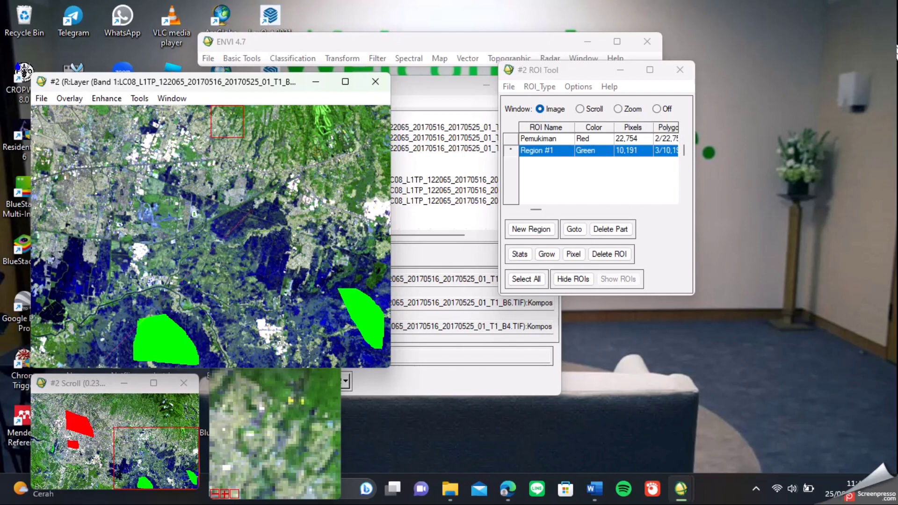
Step: Rename the green Region #1 as Badan Air
{"action": "left_click", "coordinate": [56, 458]}
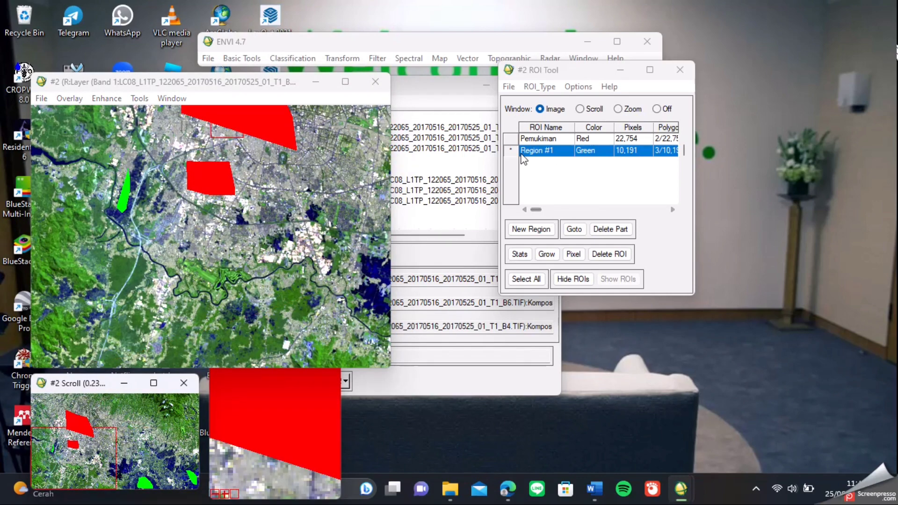
{"action": "left_click", "coordinate": [552, 150]}
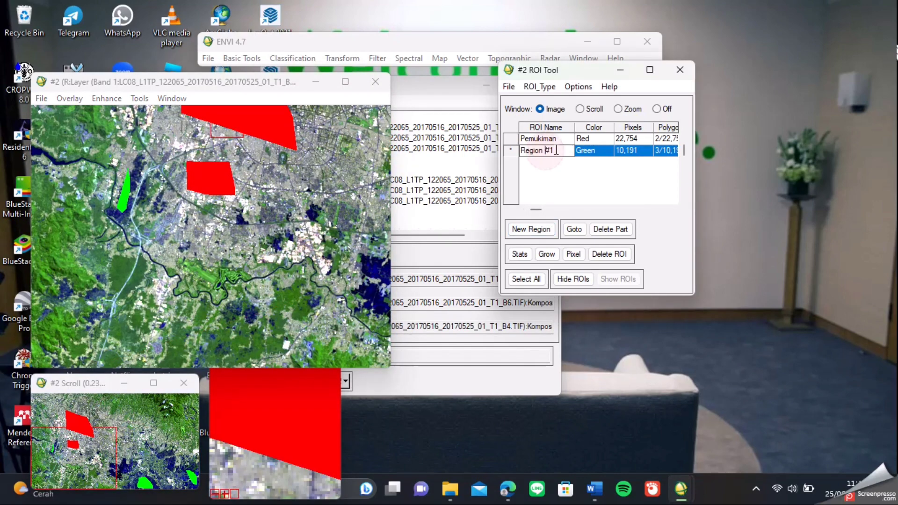
{"action": "type", "text": "Badan Air"}
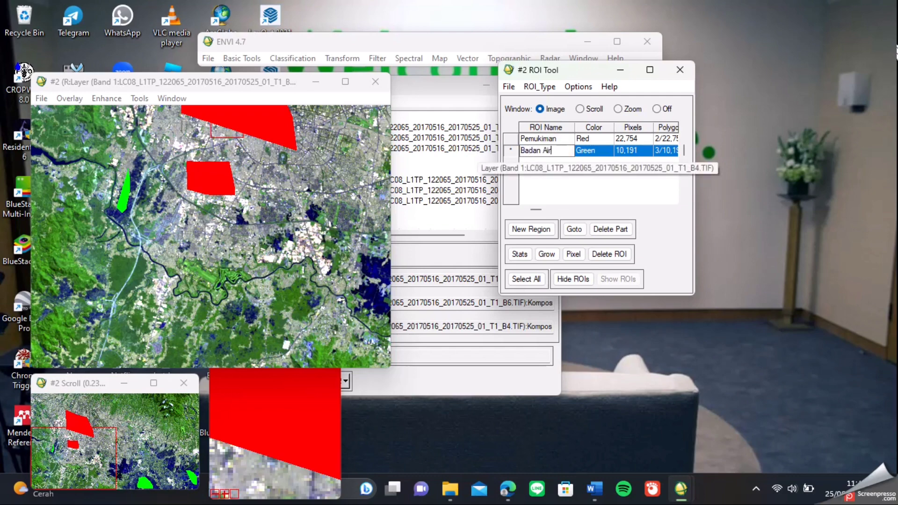
{"action": "key", "text": "Return"}
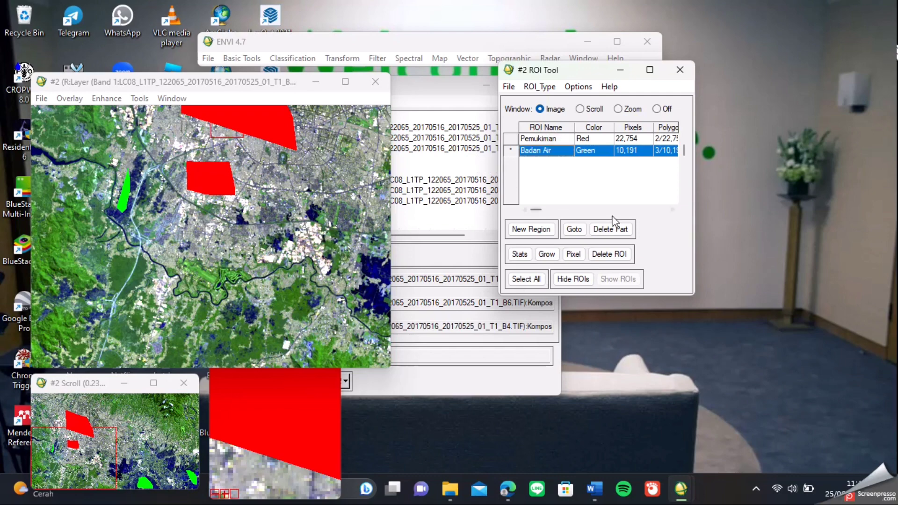
Step: Create a new blue region for green areas and try to name it Kawasan Hijau
{"action": "left_click", "coordinate": [533, 229]}
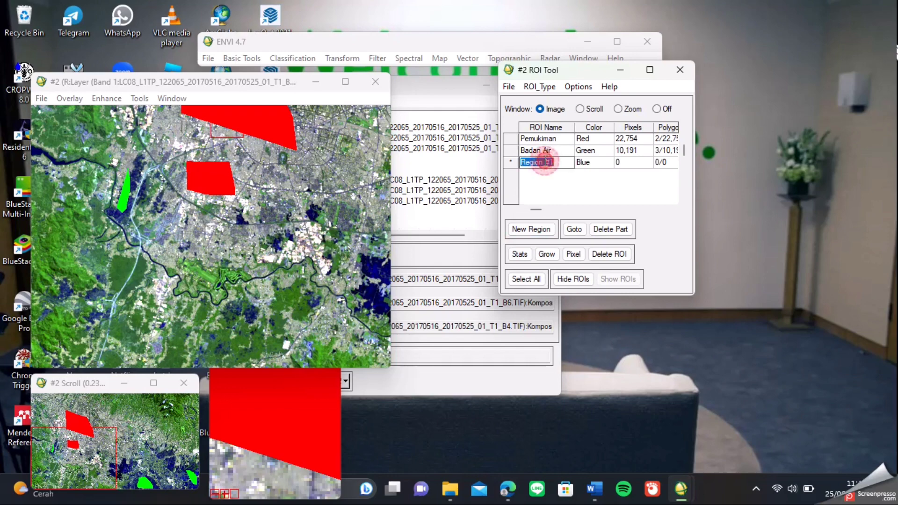
{"action": "left_click", "coordinate": [554, 161]}
{"action": "left_click", "coordinate": [554, 161]}
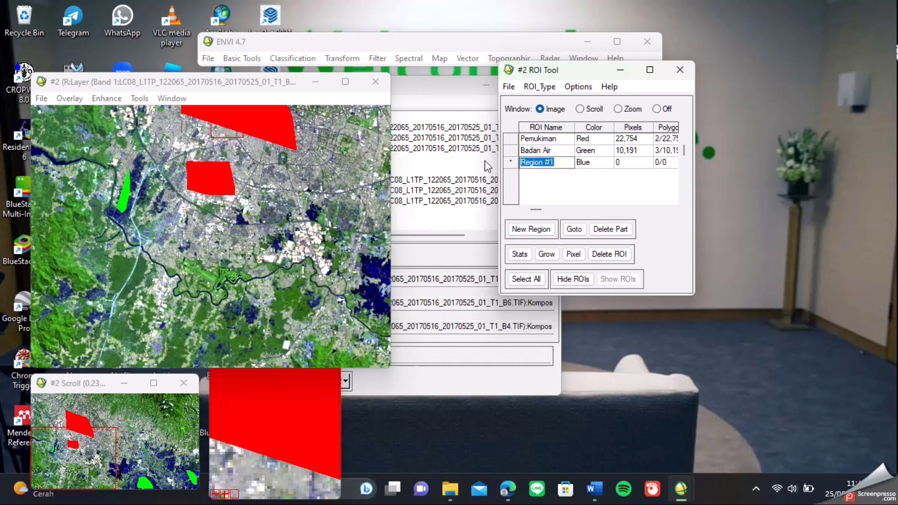
{"action": "type", "text": "Kawasan Hijau"}
{"action": "key", "text": "Escape"}
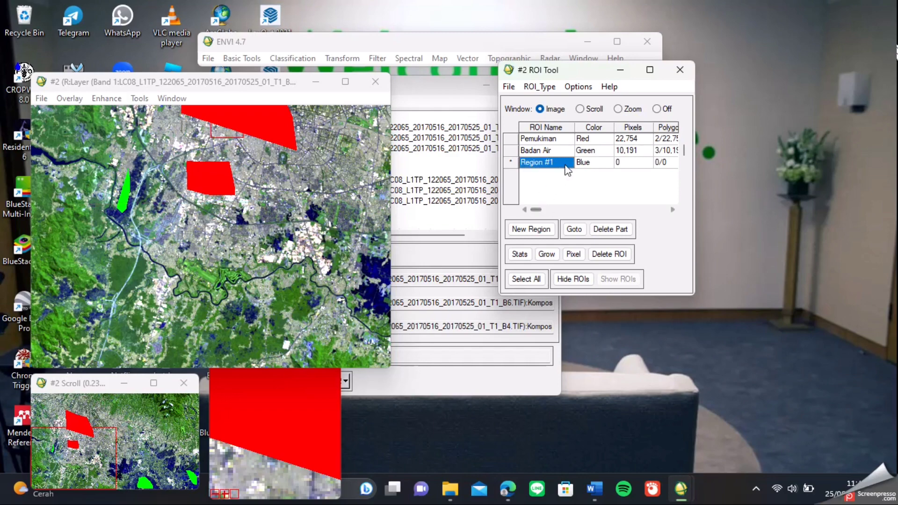
Step: Rename the blue Region #1 as Kawasan Hijau
{"action": "left_click", "coordinate": [566, 163]}
{"action": "key", "text": "BackSpace"}
{"action": "key", "text": "BackSpace"}
{"action": "key", "text": "BackSpace"}
{"action": "key", "text": "BackSpace"}
{"action": "key", "text": "BackSpace"}
{"action": "key", "text": "BackSpace"}
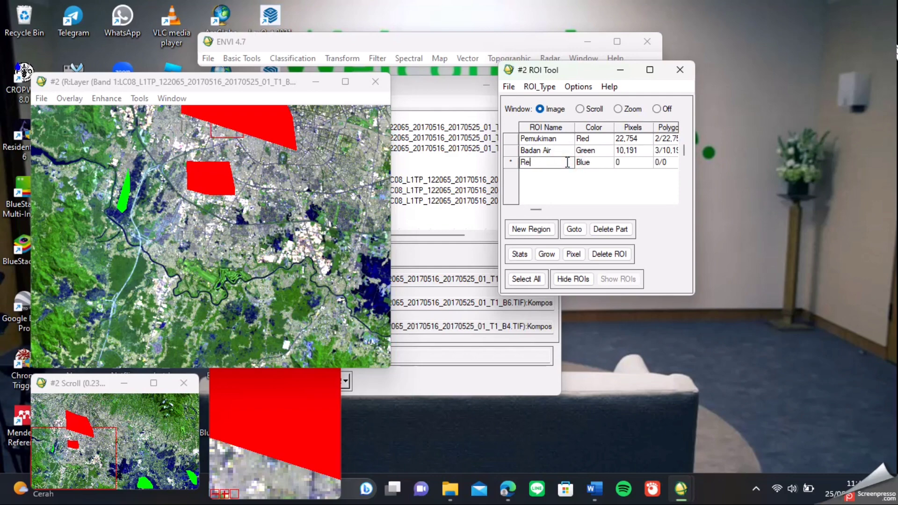
{"action": "type", "text": "Kawasan Hijau"}
{"action": "key", "text": "Return"}
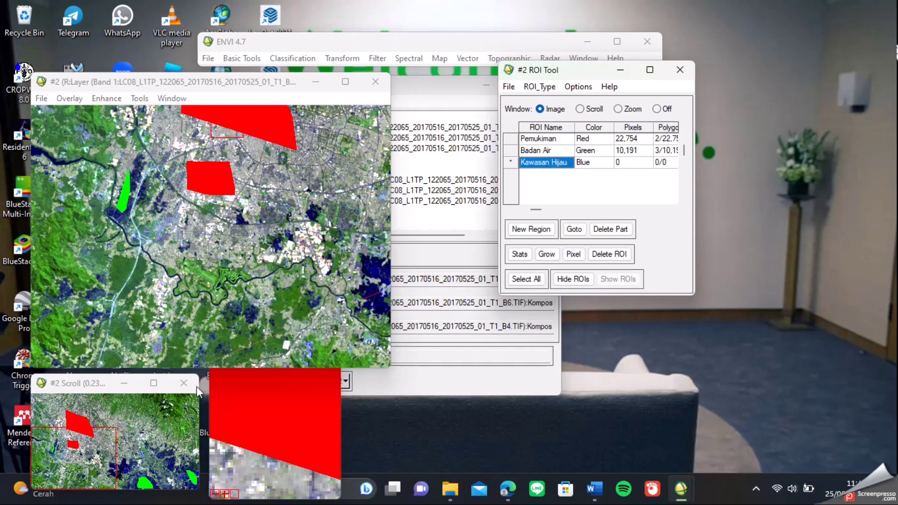
Step: Draw and fill a Kawasan Hijau polygon over the vegetated area southwest of the narrow Badan Air polygon
{"action": "left_click", "coordinate": [514, 163]}
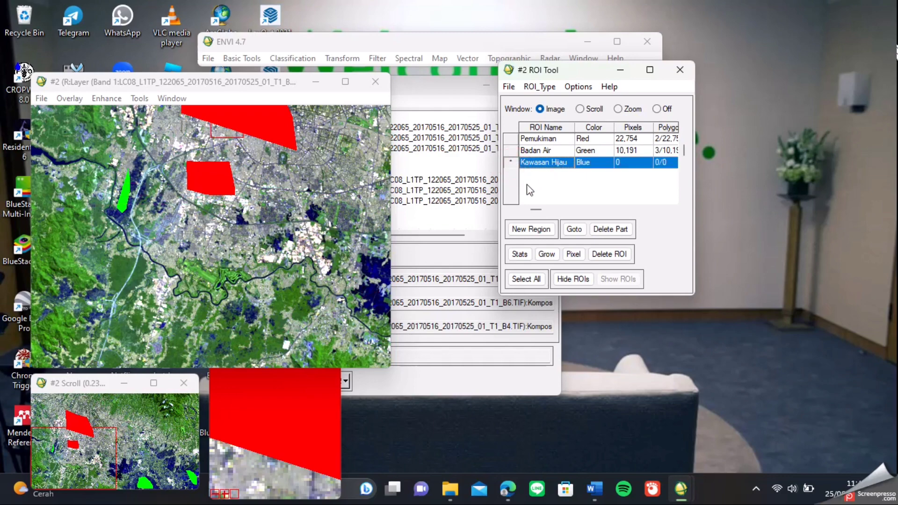
{"action": "left_click", "coordinate": [46, 216]}
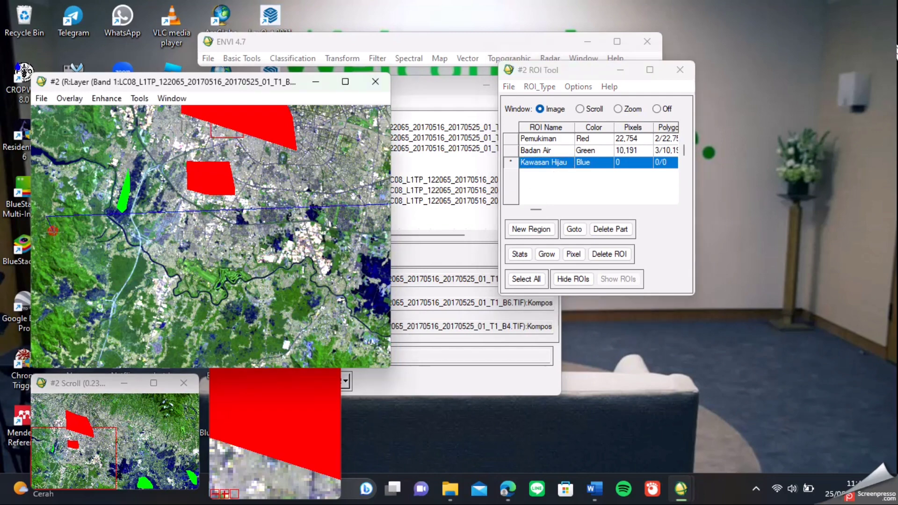
{"action": "left_click", "coordinate": [70, 243]}
{"action": "left_click", "coordinate": [74, 219]}
{"action": "right_click", "coordinate": [70, 225]}
{"action": "right_click", "coordinate": [60, 220]}
{"action": "key", "text": "Escape"}
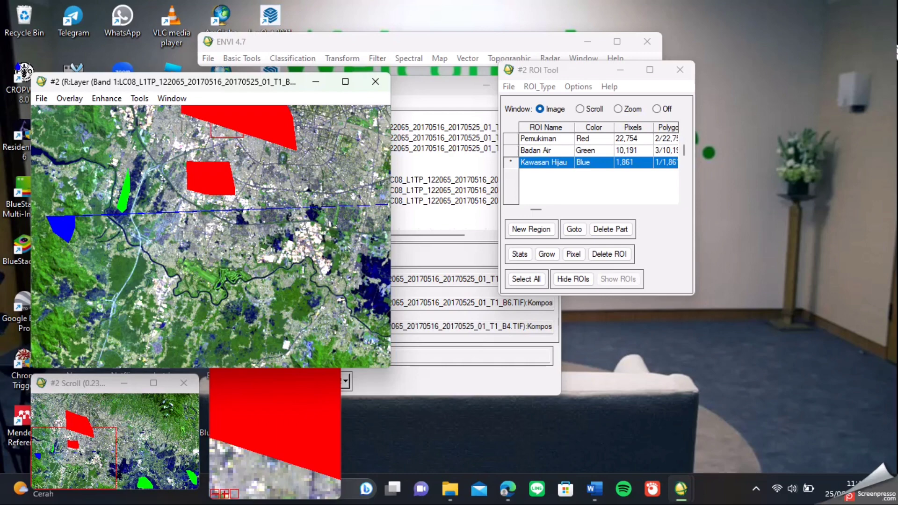
Step: Add a small second Kawasan Hijau polygon over the vegetation near the scene's southwestern corner
{"action": "mouse_move", "coordinate": [41, 337]}
{"action": "left_mouse_down"}
{"action": "mouse_move", "coordinate": [47, 322]}
{"action": "mouse_move", "coordinate": [70, 321]}
{"action": "mouse_move", "coordinate": [49, 327]}
{"action": "left_mouse_up"}
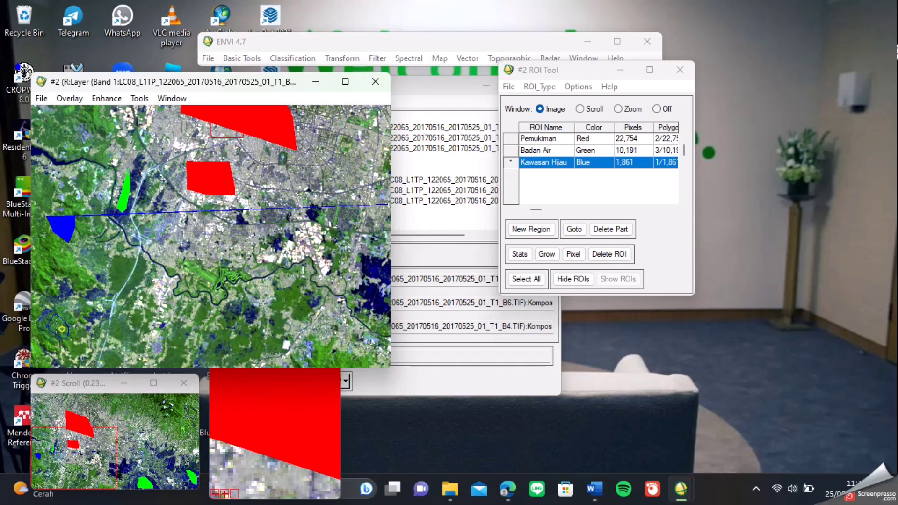
{"action": "right_click", "coordinate": [55, 326]}
{"action": "right_click", "coordinate": [56, 329]}
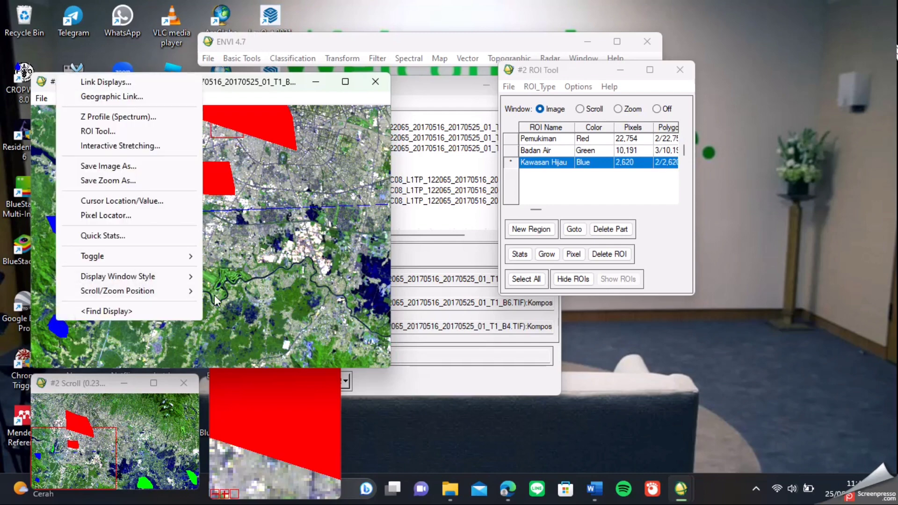
{"action": "key", "text": "Escape"}
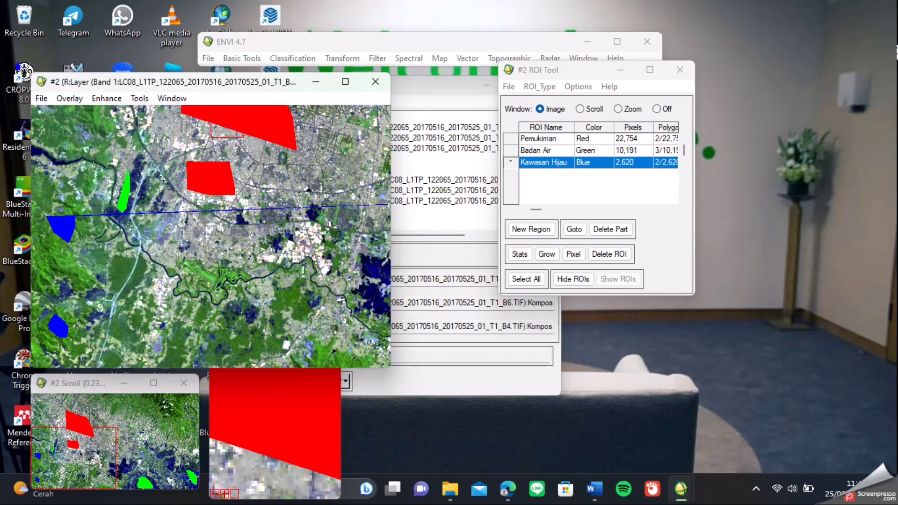
Step: Add two Kawasan Hijau polygons over the mountain vegetation in the northeast, one south and one west of the white clouds
{"action": "left_click_drag", "start_coordinate": [226, 130], "coordinate": [244, 130]}
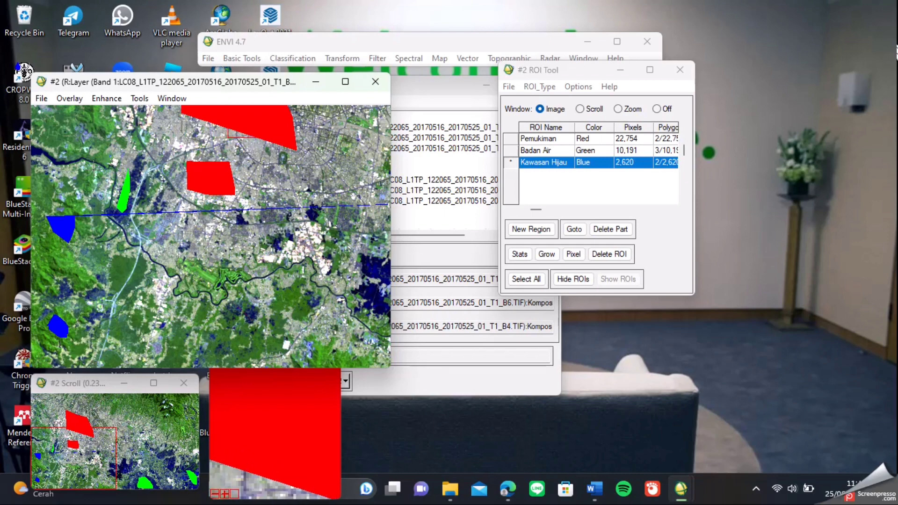
{"action": "left_click", "coordinate": [173, 422]}
{"action": "left_click", "coordinate": [268, 224]}
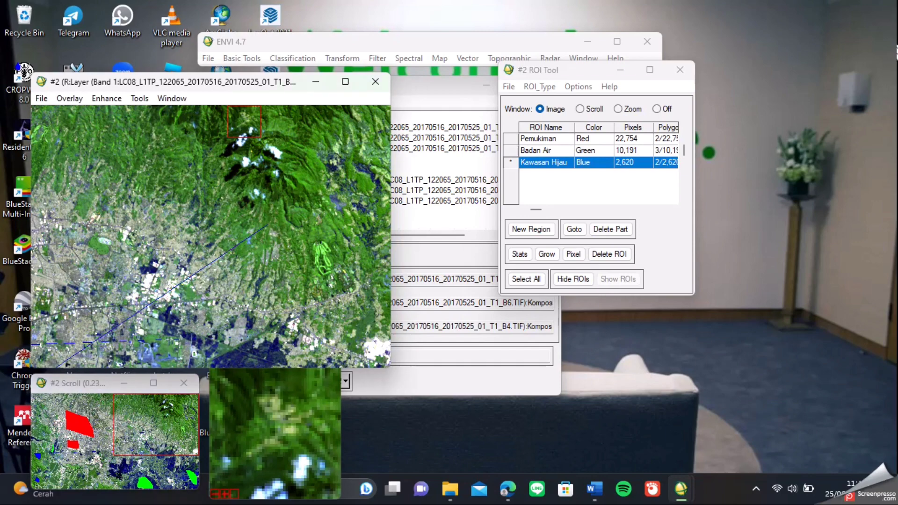
{"action": "mouse_move", "coordinate": [292, 251]}
{"action": "left_mouse_down"}
{"action": "mouse_move", "coordinate": [311, 271]}
{"action": "mouse_move", "coordinate": [332, 244]}
{"action": "mouse_move", "coordinate": [304, 215]}
{"action": "mouse_move", "coordinate": [262, 230]}
{"action": "left_mouse_up"}
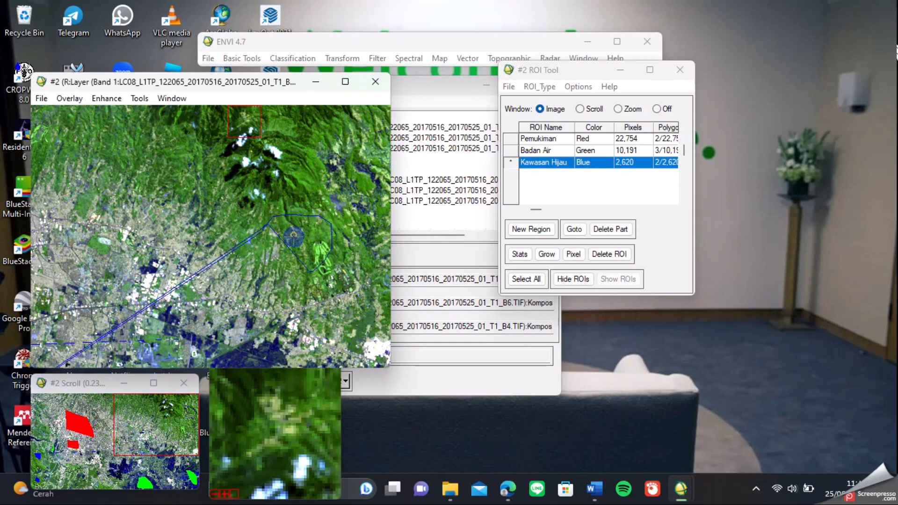
{"action": "right_click", "coordinate": [293, 236]}
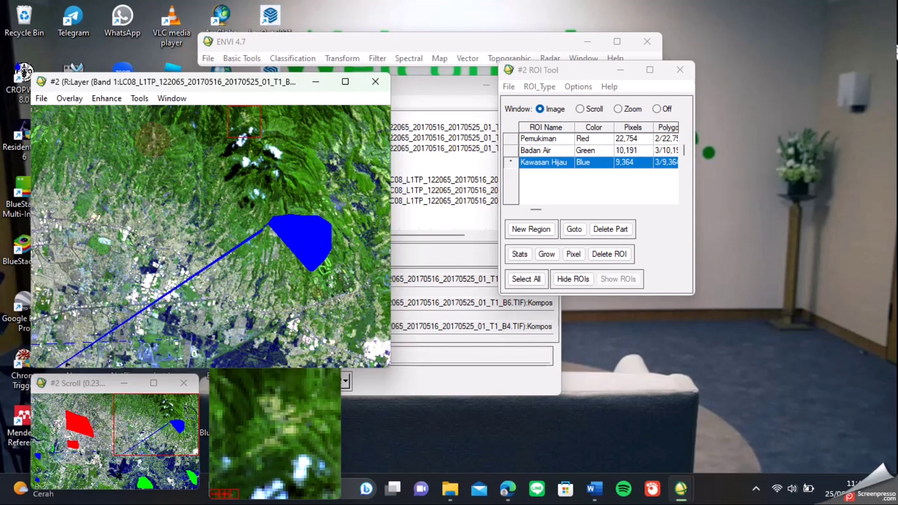
{"action": "mouse_move", "coordinate": [153, 141]}
{"action": "left_mouse_down"}
{"action": "mouse_move", "coordinate": [167, 171]}
{"action": "mouse_move", "coordinate": [189, 163]}
{"action": "mouse_move", "coordinate": [153, 140]}
{"action": "left_mouse_up"}
{"action": "right_click", "coordinate": [172, 155]}
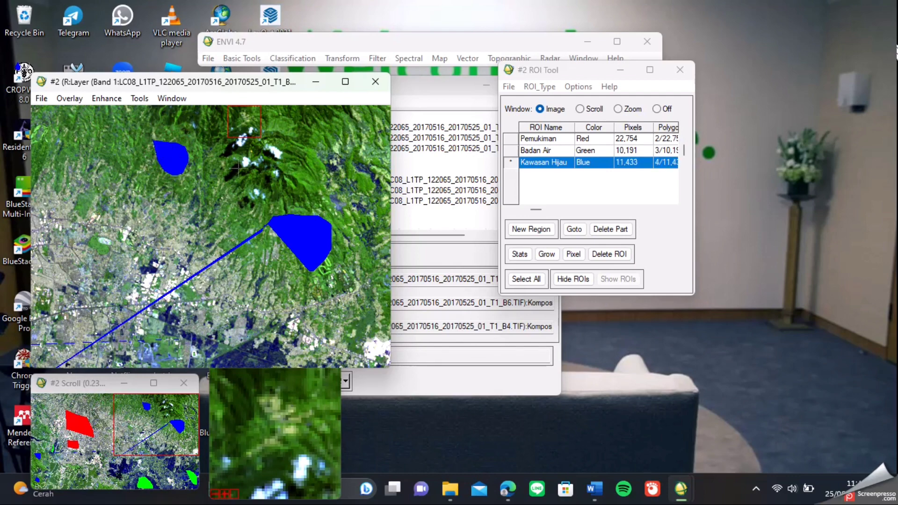
Step: Create a new yellow region and name it Persawahan
{"action": "left_click", "coordinate": [529, 229]}
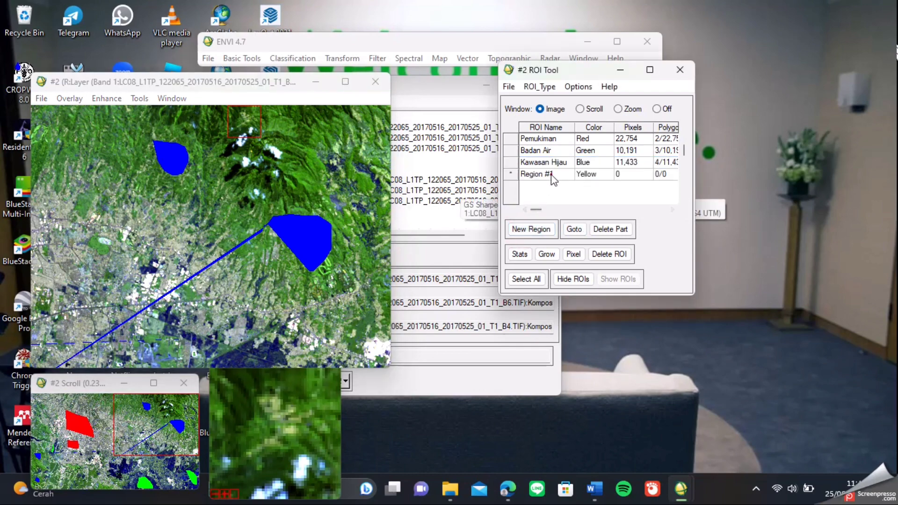
{"action": "left_click", "coordinate": [551, 174]}
{"action": "key", "text": "BackSpace"}
{"action": "type", "text": "Persawahan"}
{"action": "key", "text": "Return"}
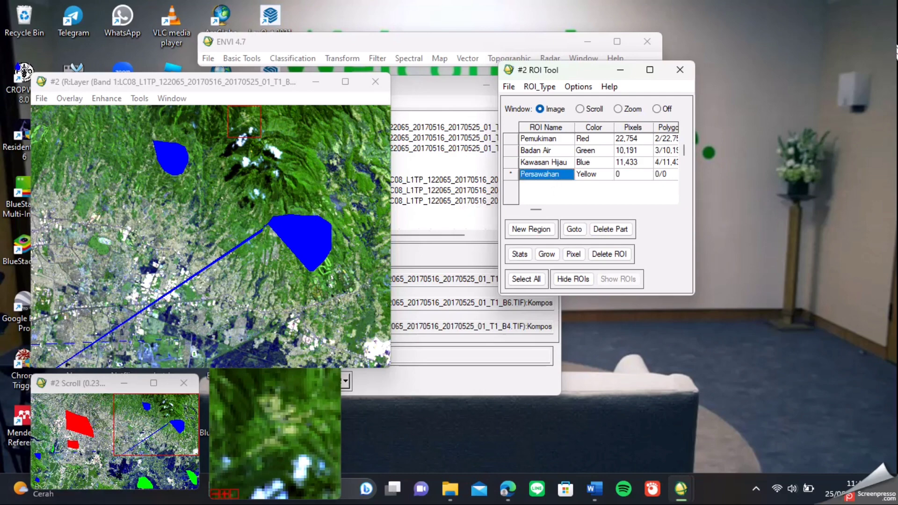
{"action": "key", "text": "super+Tab"}
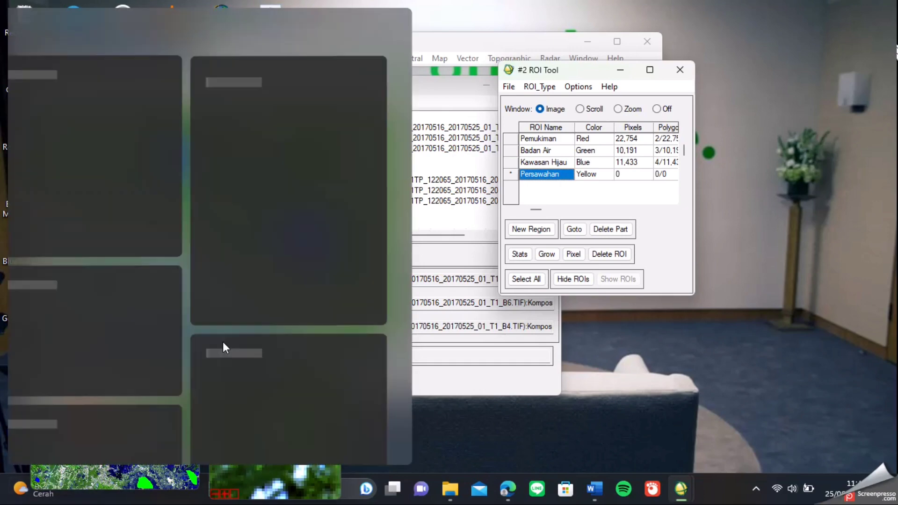
{"action": "left_click", "coordinate": [803, 365]}
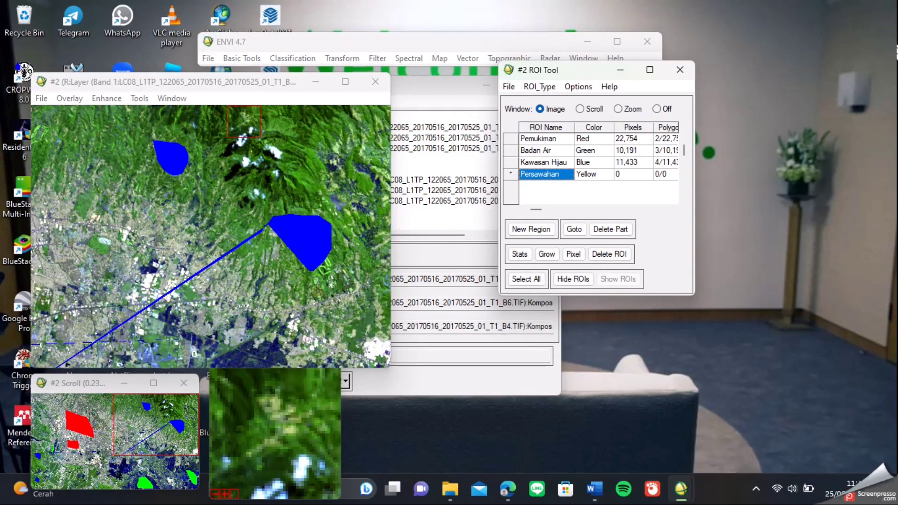
Step: Draw and fill a narrow Persawahan polygon over the bright green patch by the river, south of the Pemukiman polygons
{"action": "left_click", "coordinate": [112, 449]}
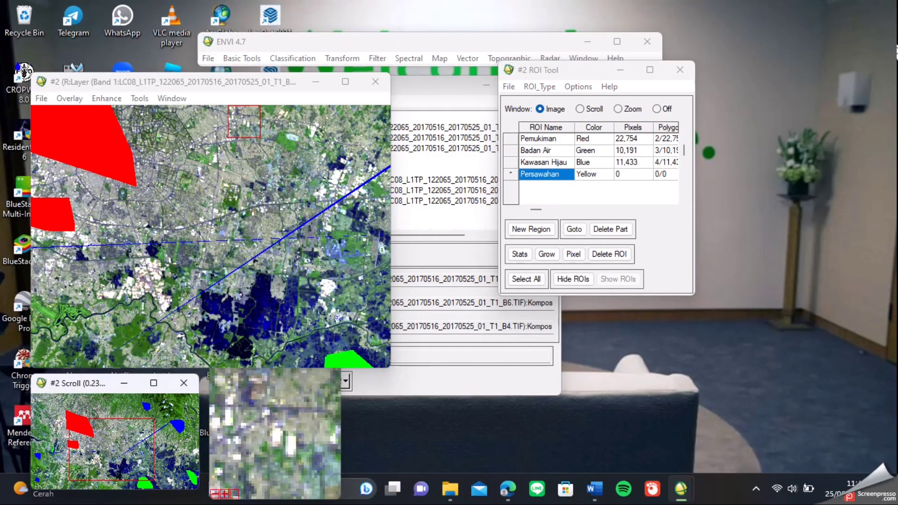
{"action": "mouse_move", "coordinate": [41, 306]}
{"action": "left_mouse_down"}
{"action": "mouse_move", "coordinate": [66, 325]}
{"action": "mouse_move", "coordinate": [85, 320]}
{"action": "mouse_move", "coordinate": [44, 306]}
{"action": "left_mouse_up"}
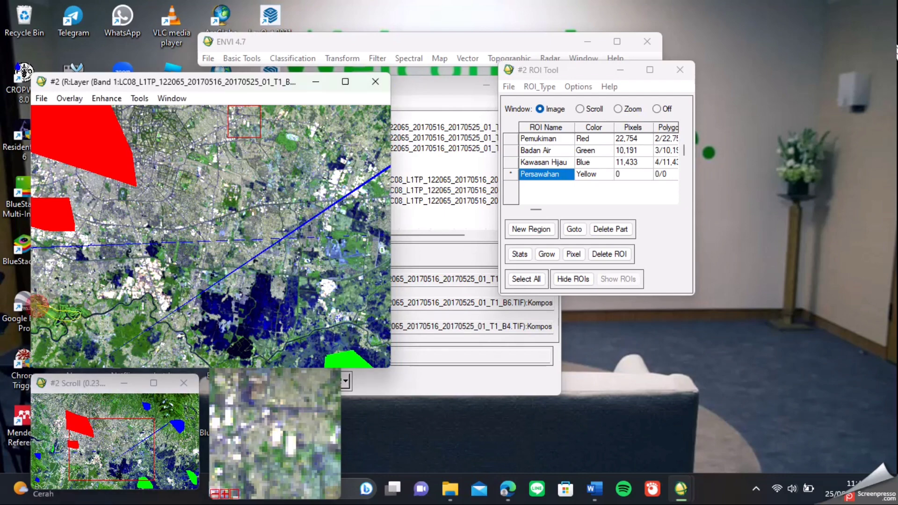
{"action": "right_click", "coordinate": [43, 310]}
{"action": "right_click", "coordinate": [43, 306]}
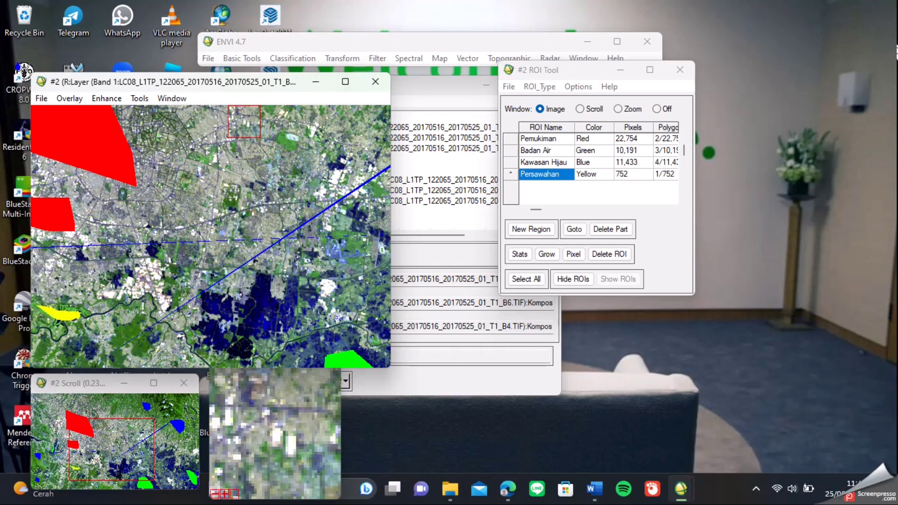
Step: Add two Persawahan polygons, one beside the light blue patch east of the centre and one over the bright green patch farther north
{"action": "mouse_move", "coordinate": [331, 231]}
{"action": "left_mouse_down"}
{"action": "mouse_move", "coordinate": [365, 234]}
{"action": "mouse_move", "coordinate": [367, 262]}
{"action": "mouse_move", "coordinate": [356, 264]}
{"action": "mouse_move", "coordinate": [336, 234]}
{"action": "left_mouse_up"}
{"action": "right_click", "coordinate": [339, 234]}
{"action": "right_click", "coordinate": [341, 233]}
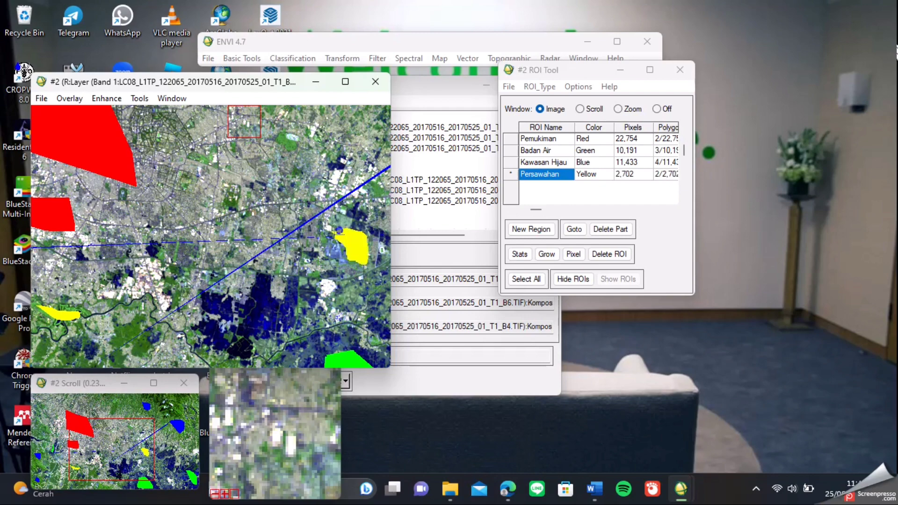
{"action": "mouse_move", "coordinate": [276, 139]}
{"action": "left_mouse_down"}
{"action": "mouse_move", "coordinate": [290, 127]}
{"action": "mouse_move", "coordinate": [300, 137]}
{"action": "mouse_move", "coordinate": [287, 150]}
{"action": "mouse_move", "coordinate": [276, 139]}
{"action": "left_mouse_up"}
{"action": "right_click", "coordinate": [290, 139]}
Step: Start a supervised Maximum Likelihood classification with Komposit 764 UTM Cut as the input file
{"action": "left_click", "coordinate": [345, 59]}
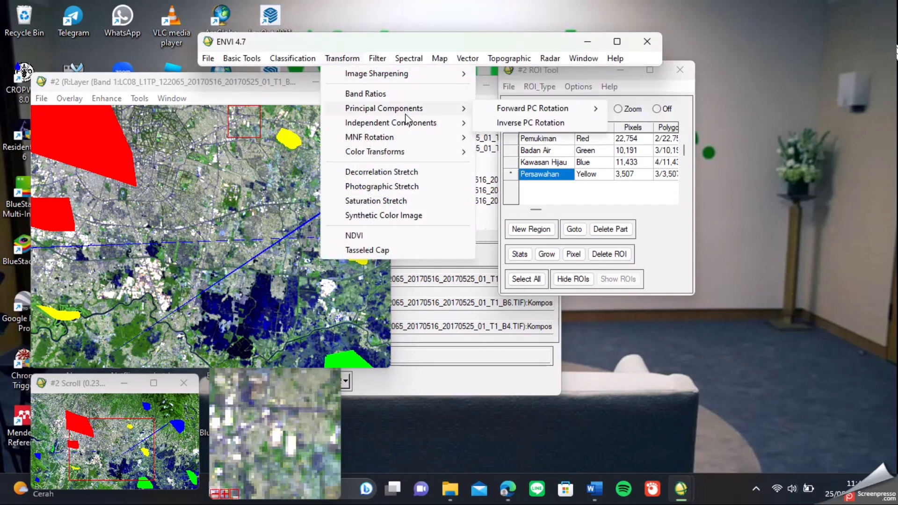
{"action": "mouse_move", "coordinate": [376, 62]}
{"action": "mouse_move", "coordinate": [302, 62]}
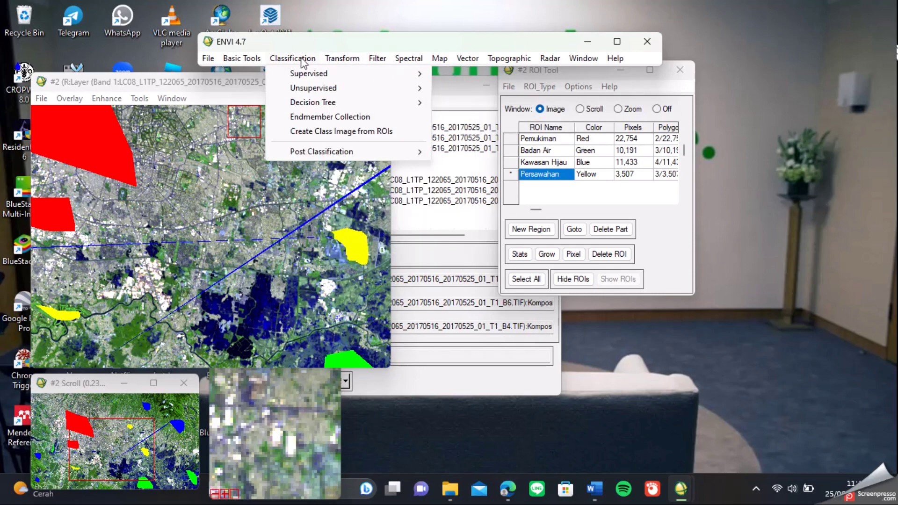
{"action": "mouse_move", "coordinate": [323, 75]}
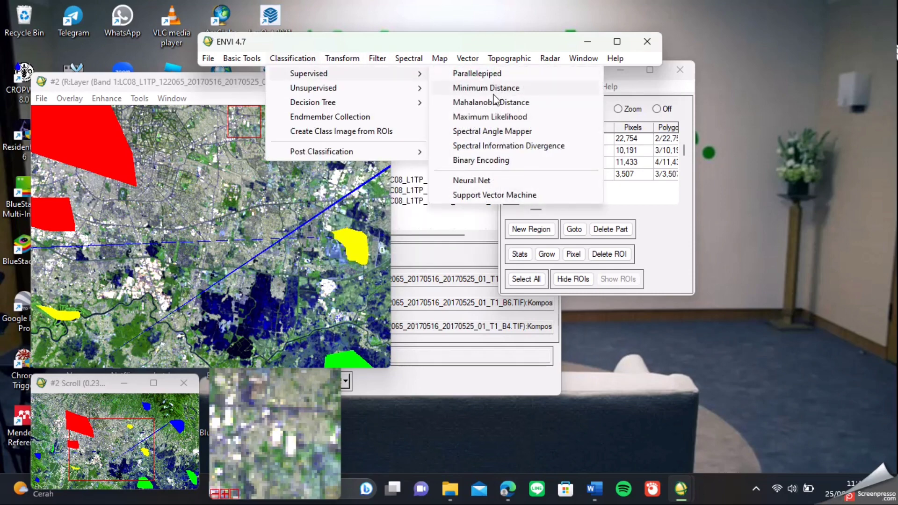
{"action": "left_click", "coordinate": [494, 116]}
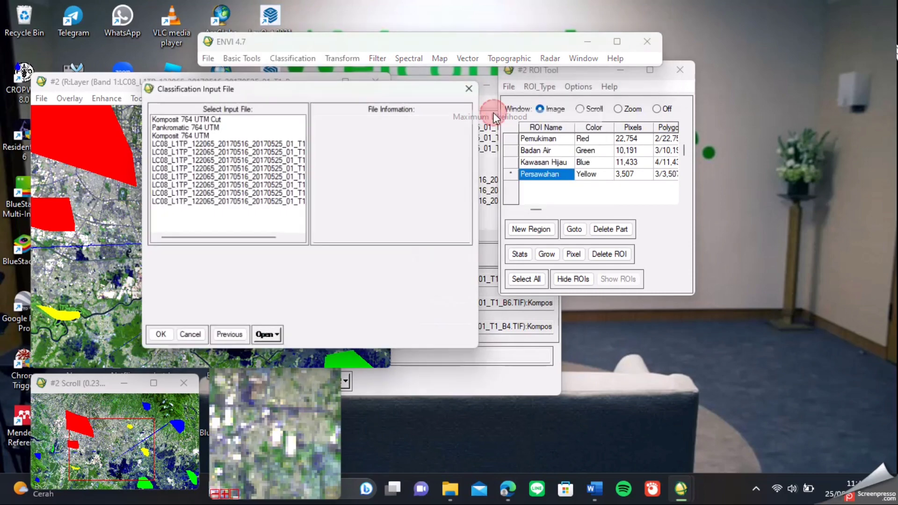
{"action": "left_click", "coordinate": [196, 117]}
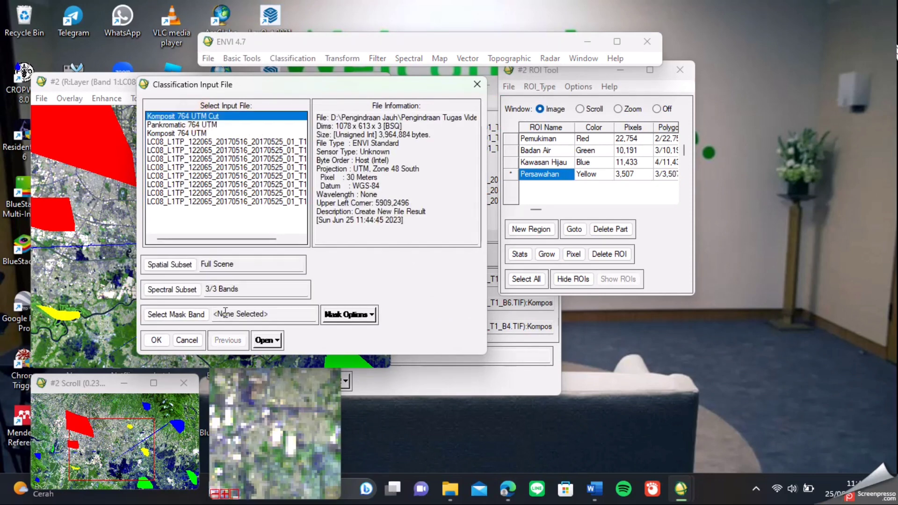
{"action": "left_click", "coordinate": [157, 339]}
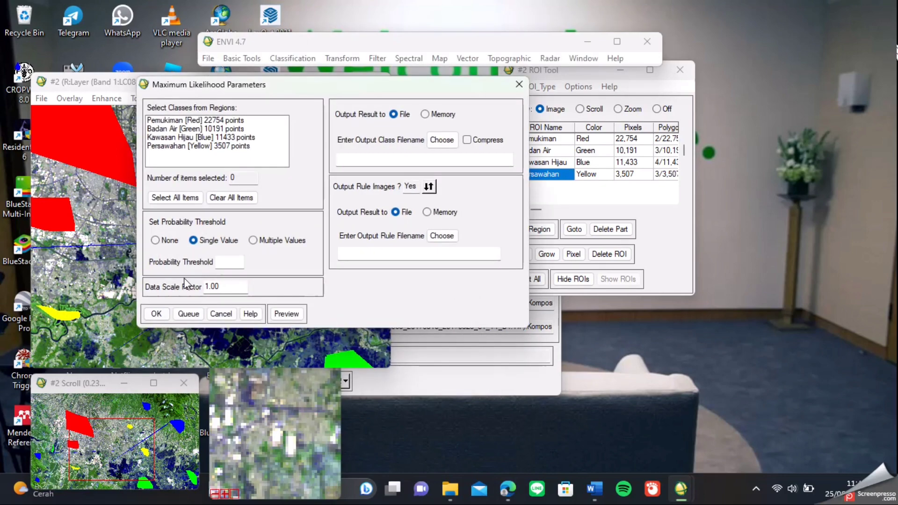
Step: Select all four regions, Pemukiman through Persawahan, as classes and name the output class file Class Komposit 764 UTM Cut
{"action": "left_click", "coordinate": [231, 122]}
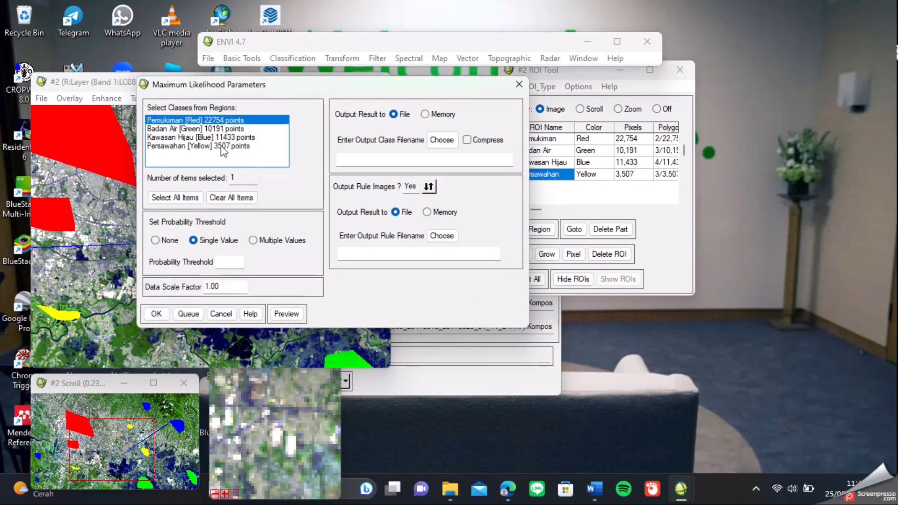
{"action": "left_click", "coordinate": [220, 146], "text": "shift"}
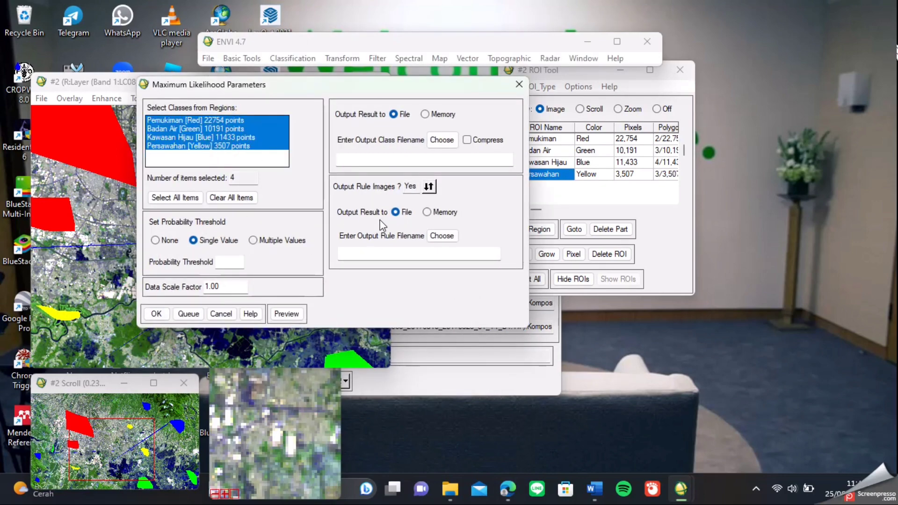
{"action": "left_click", "coordinate": [441, 142]}
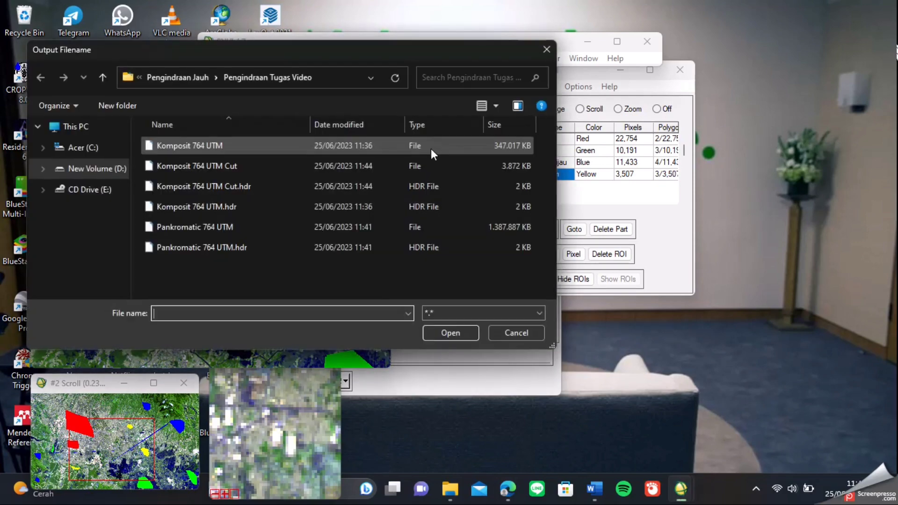
{"action": "type", "text": "Class"}
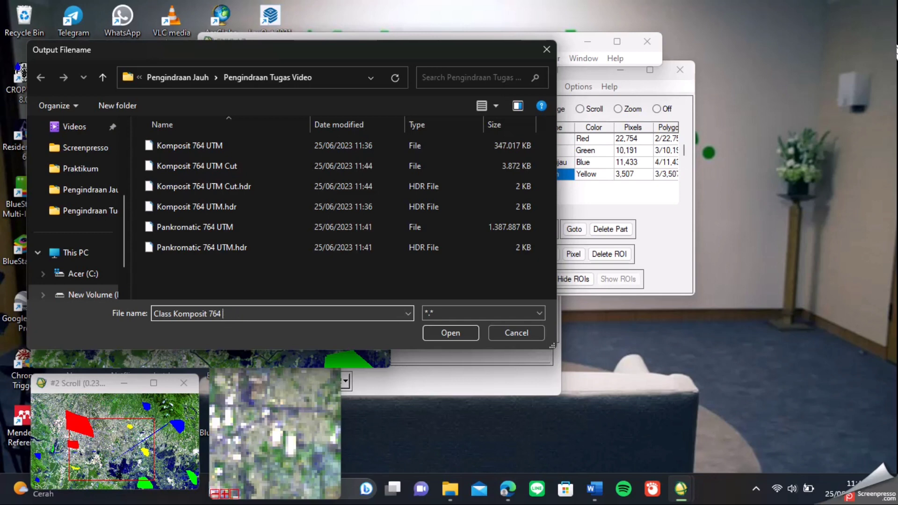
{"action": "type", "text": "Komposit 764"}
{"action": "key", "text": "Return"}
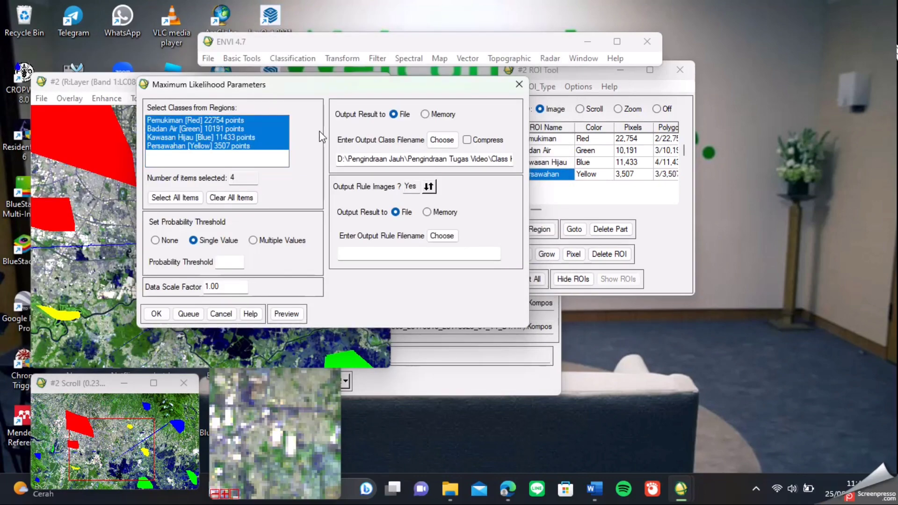
Step: Name the output rule file Rule Komposit 764 UTM and run the Maximum Likelihood classification
{"action": "left_click", "coordinate": [442, 236]}
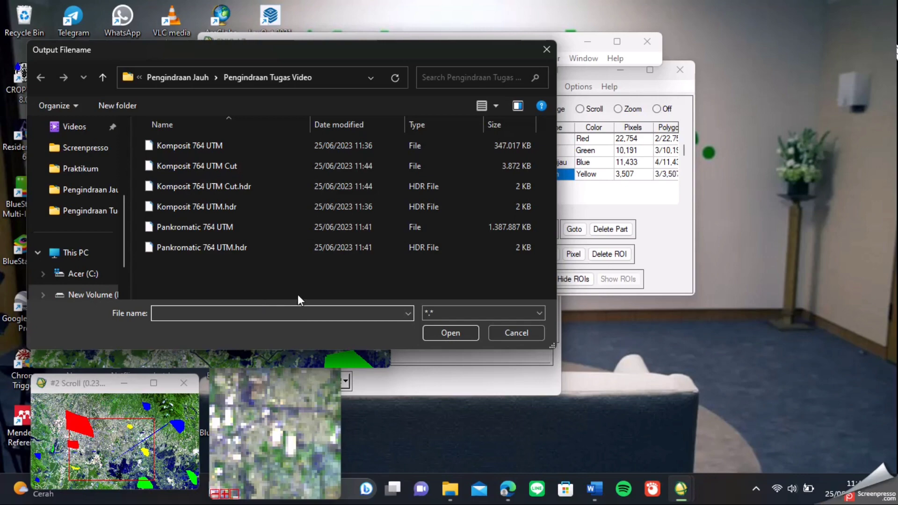
{"action": "key", "text": "Escape"}
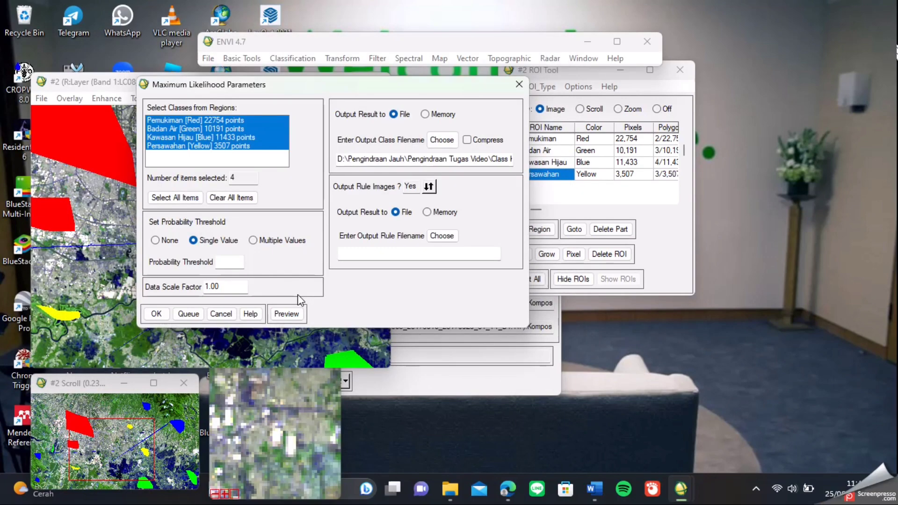
{"action": "left_click", "coordinate": [442, 236]}
{"action": "type", "text": "R"}
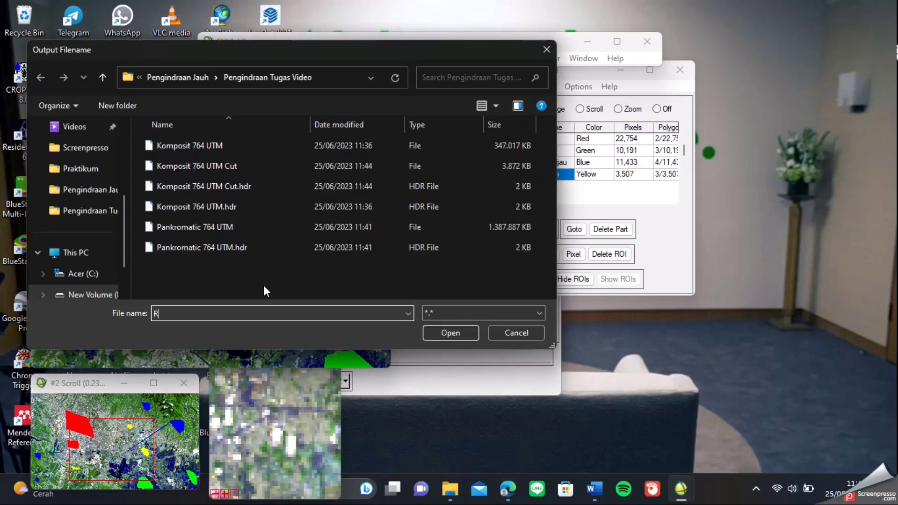
{"action": "type", "text": "ule Komposit 764 UTM"}
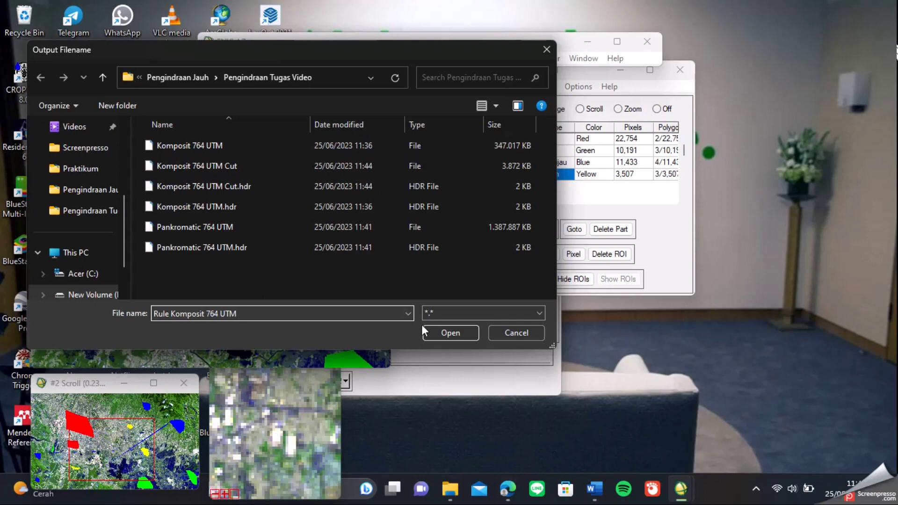
{"action": "left_click", "coordinate": [426, 330]}
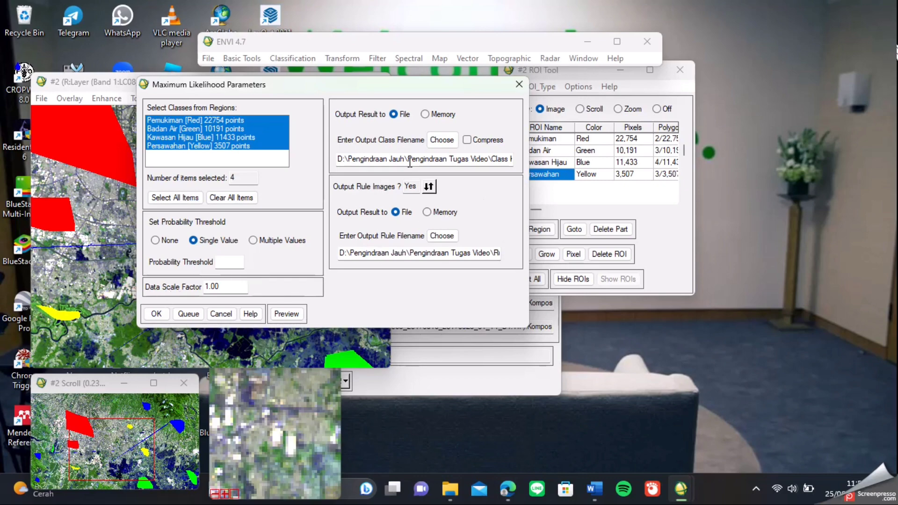
{"action": "left_click", "coordinate": [152, 314]}
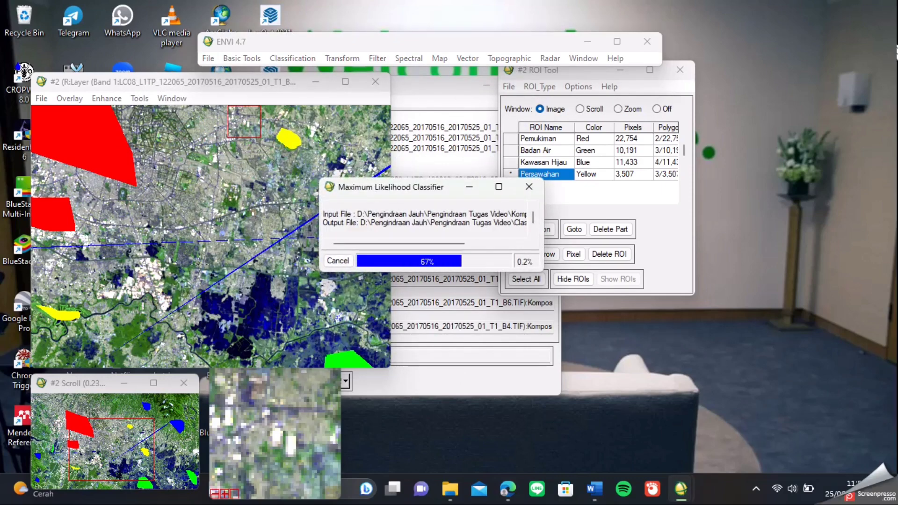
Step: Load the Class Komposit 764 UTM Cut result into Display #2 and close the ROI Tool
{"action": "left_click", "coordinate": [334, 116]}
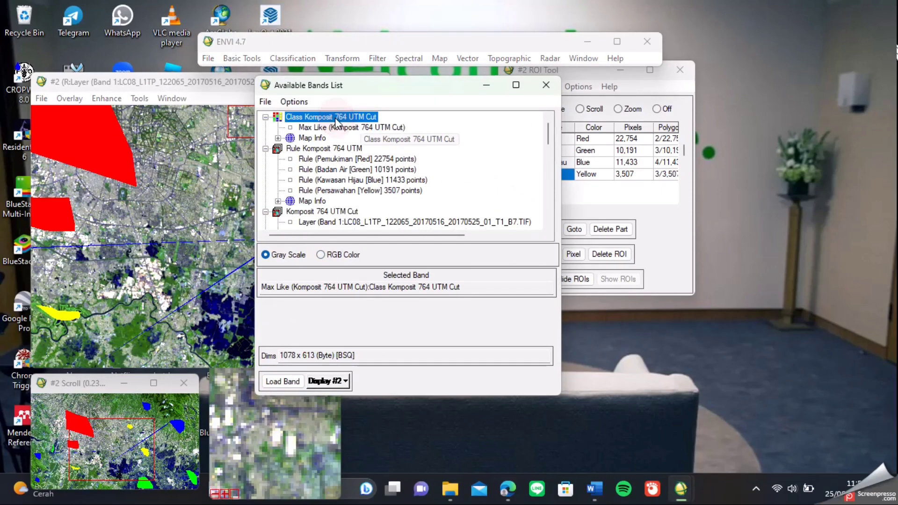
{"action": "left_click", "coordinate": [282, 381]}
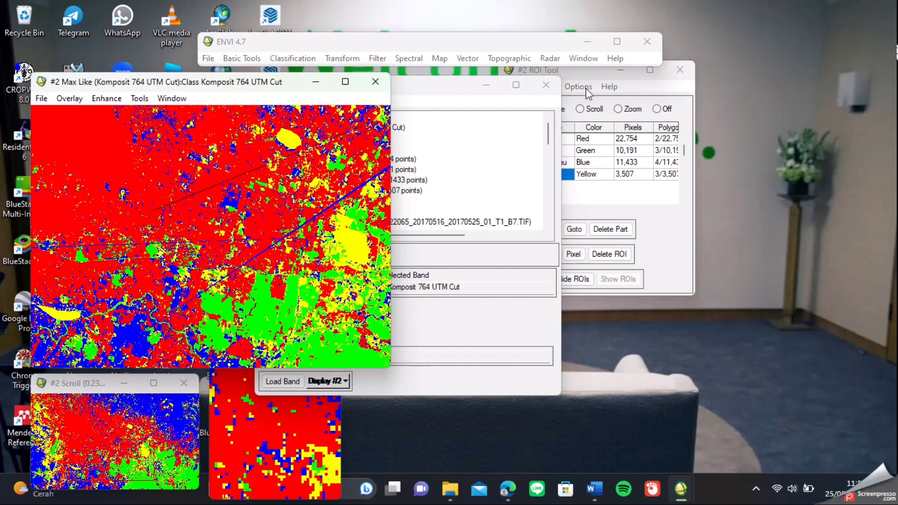
{"action": "left_click", "coordinate": [457, 91]}
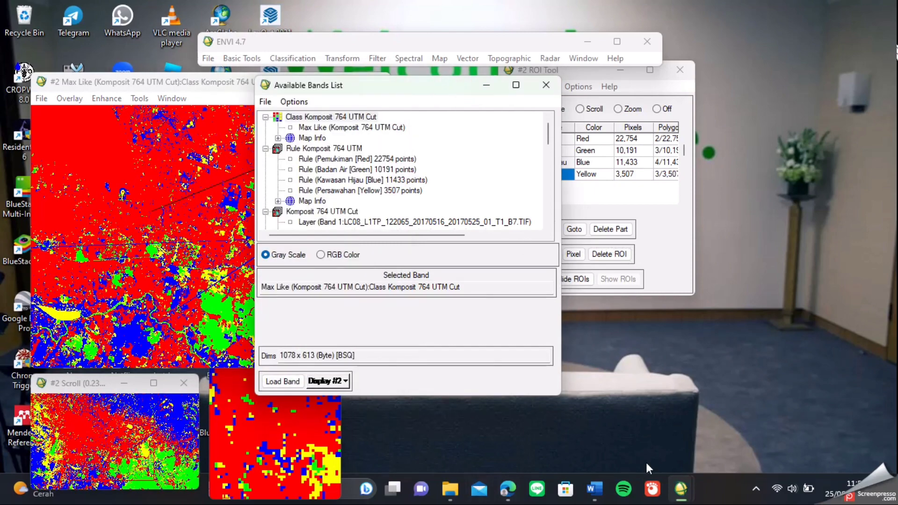
{"action": "mouse_move", "coordinate": [680, 489]}
{"action": "left_click", "coordinate": [846, 418]}
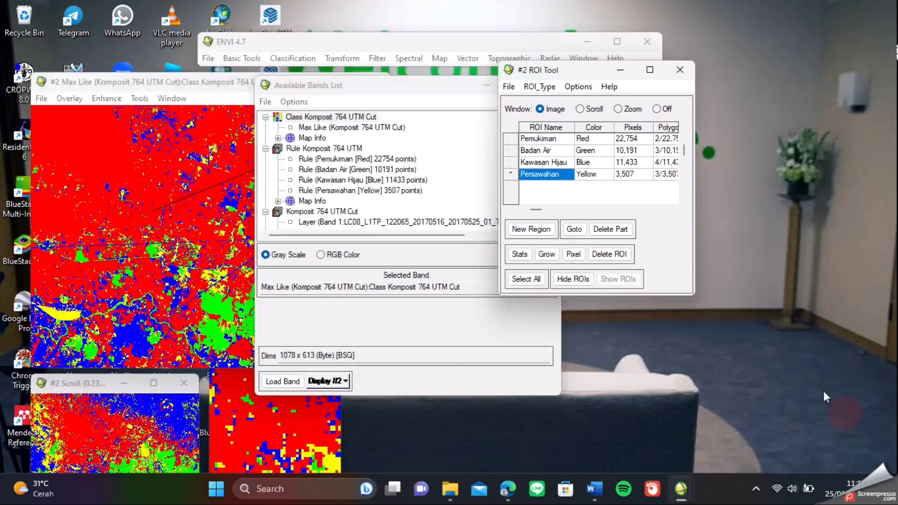
{"action": "left_click", "coordinate": [676, 71]}
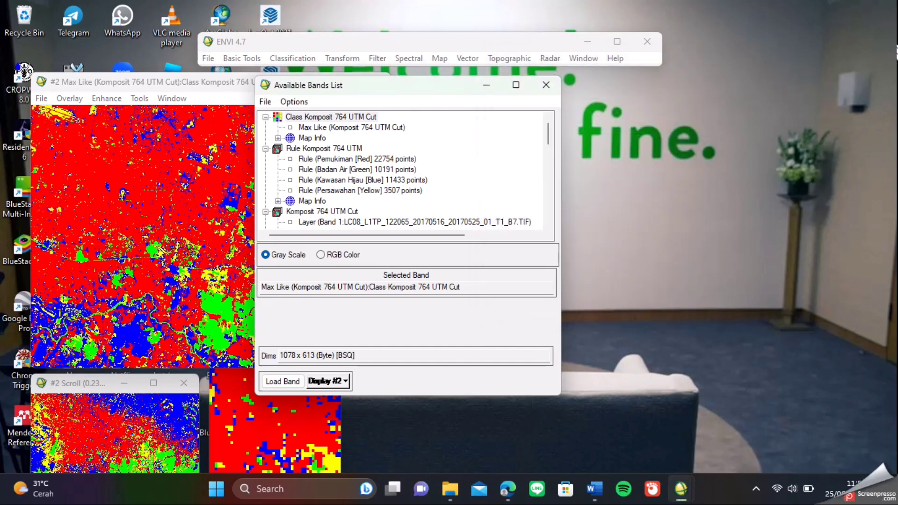
Step: Examine how the four classes are distributed across the northern, eastern and southwestern parts of the classified image
{"action": "left_click", "coordinate": [130, 402]}
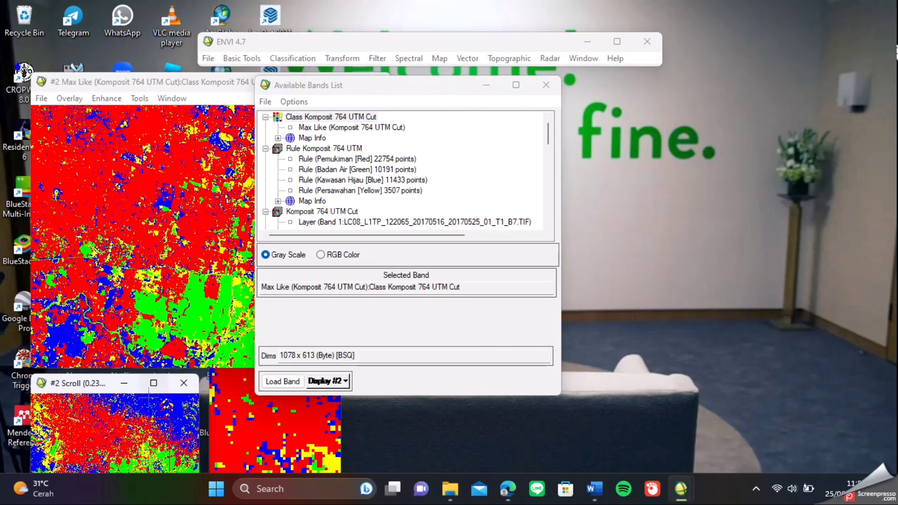
{"action": "left_click", "coordinate": [104, 403]}
{"action": "left_click", "coordinate": [140, 400]}
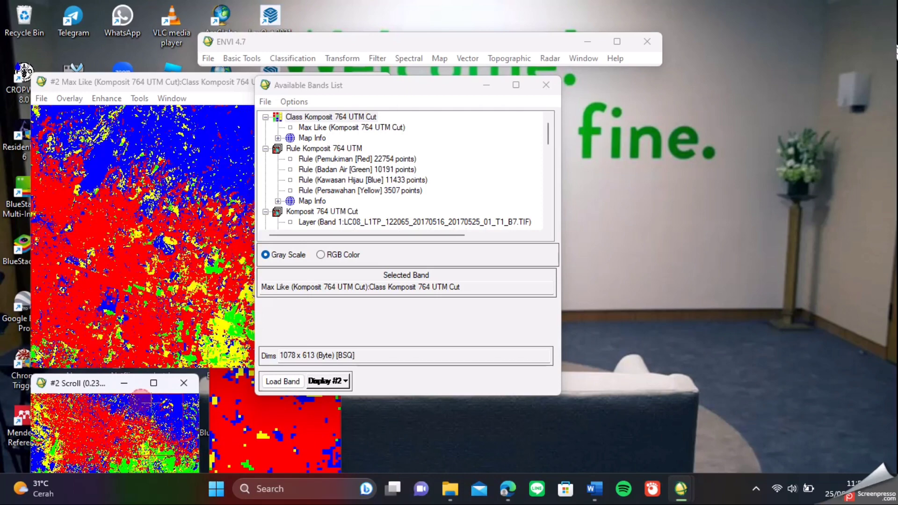
{"action": "left_click", "coordinate": [175, 412]}
{"action": "left_click", "coordinate": [172, 412]}
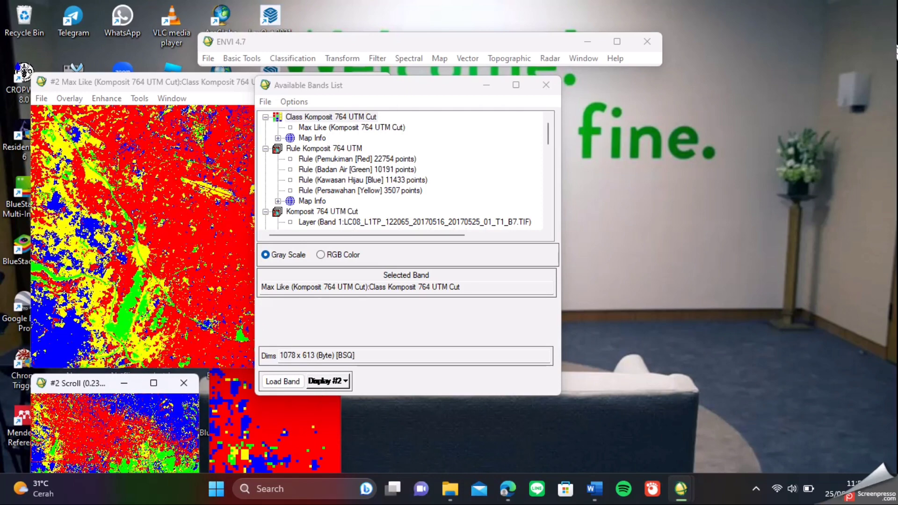
{"action": "left_click", "coordinate": [40, 449]}
{"action": "left_click", "coordinate": [43, 463]}
{"action": "left_click", "coordinate": [48, 464]}
{"action": "left_click", "coordinate": [52, 467]}
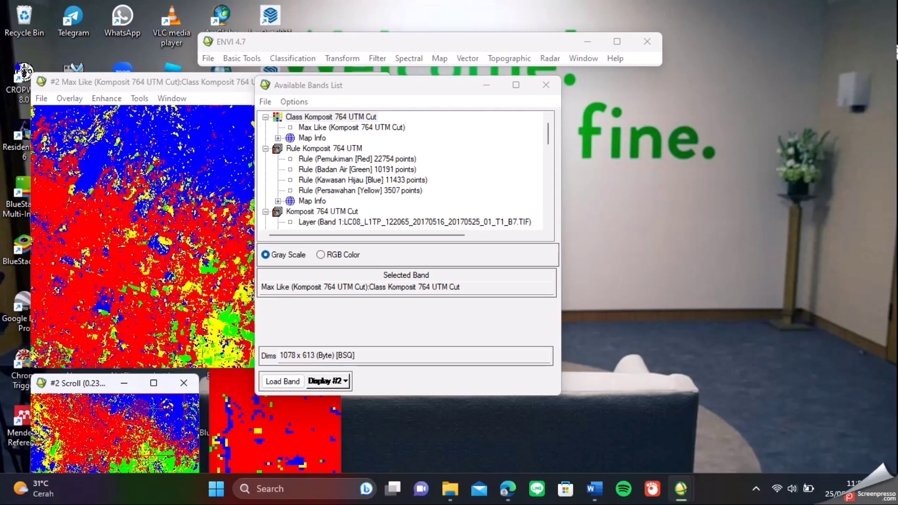
{"action": "left_click", "coordinate": [164, 409]}
{"action": "left_click", "coordinate": [98, 431]}
{"action": "left_click", "coordinate": [83, 434]}
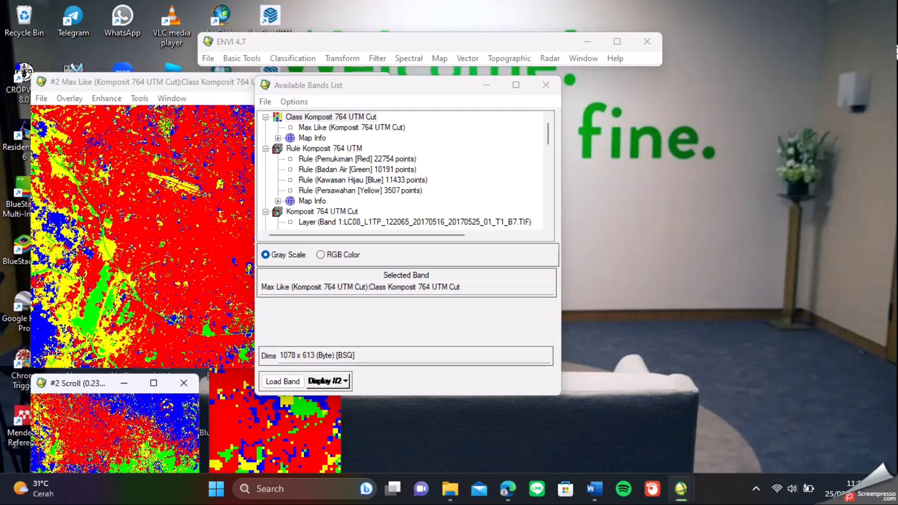
{"action": "left_click", "coordinate": [63, 418]}
{"action": "left_click", "coordinate": [52, 414]}
{"action": "left_click", "coordinate": [65, 456]}
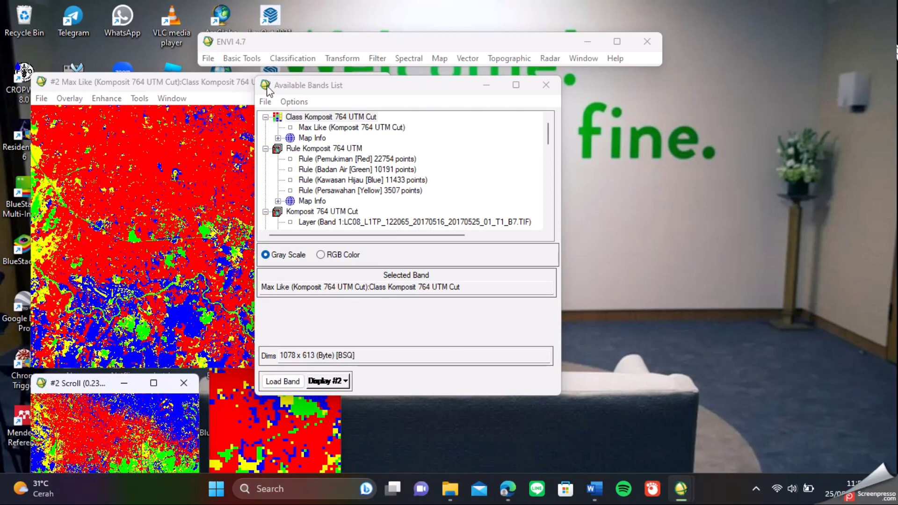
Step: Move the Available Bands List clear of the classified image and inspect its southern and northern areas in full view
{"action": "left_click_drag", "start_coordinate": [339, 87], "coordinate": [595, 111]}
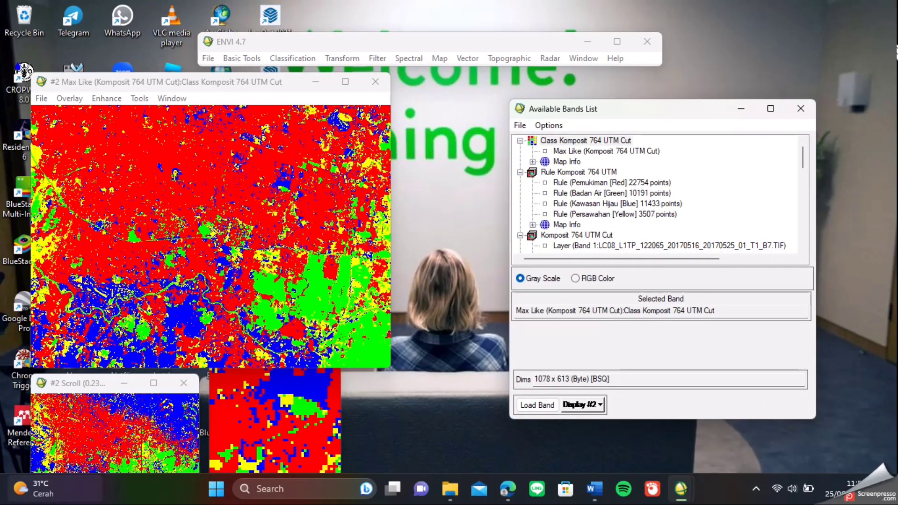
{"action": "left_click", "coordinate": [117, 440]}
{"action": "left_click", "coordinate": [149, 453]}
{"action": "left_click", "coordinate": [168, 411]}
{"action": "left_click", "coordinate": [112, 410]}
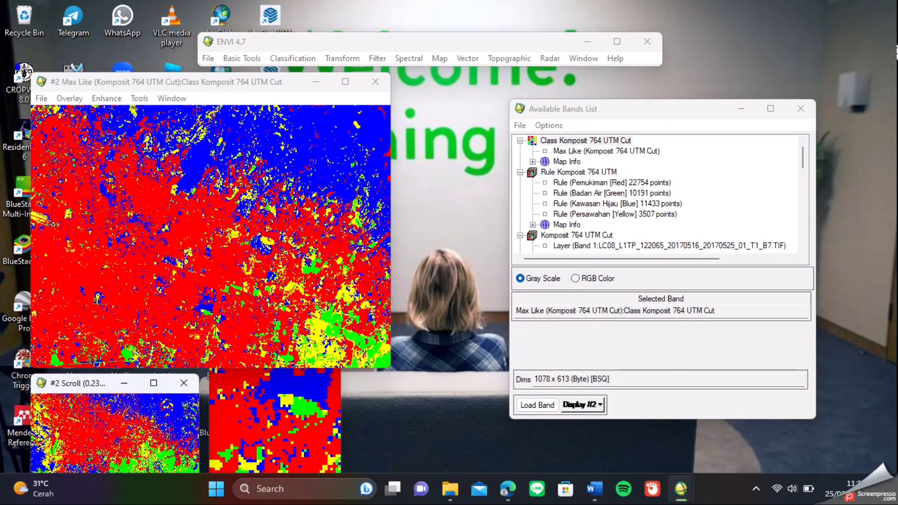
{"action": "left_click", "coordinate": [96, 412]}
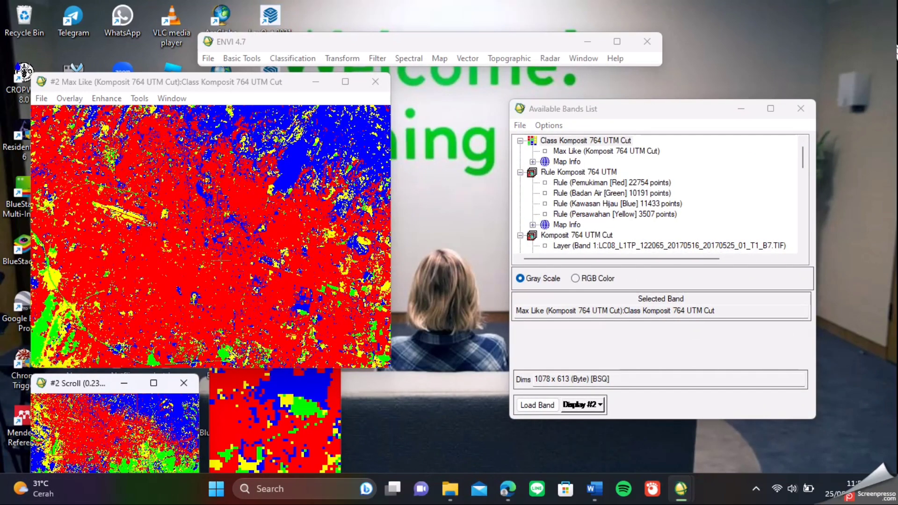
Step: Start an ISODATA unsupervised classification using the full scene and all three bands of Komposit 764 UTM Cut as input
{"action": "left_click", "coordinate": [304, 59]}
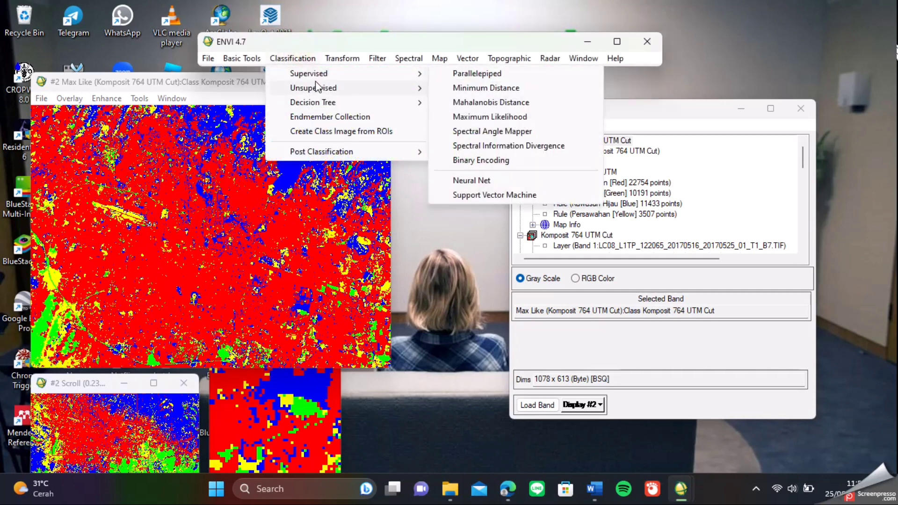
{"action": "mouse_move", "coordinate": [317, 88]}
{"action": "left_click", "coordinate": [463, 88]}
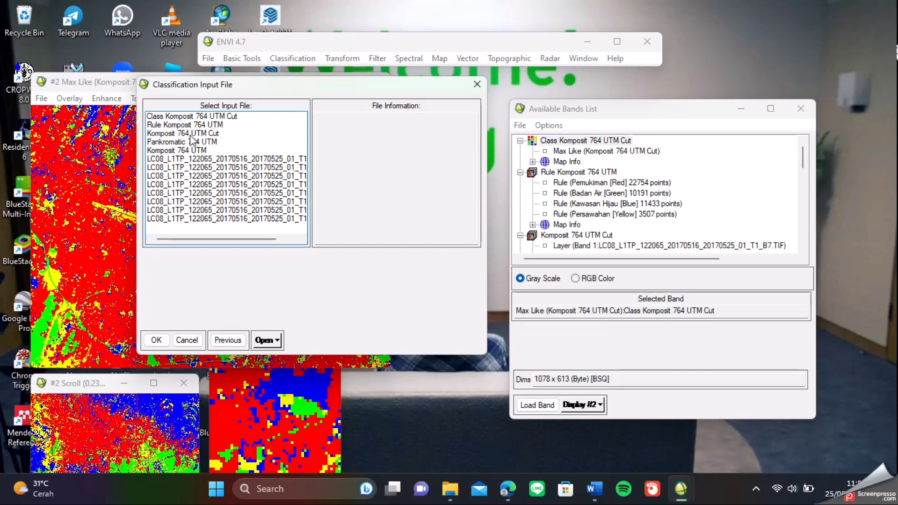
{"action": "left_click", "coordinate": [191, 134]}
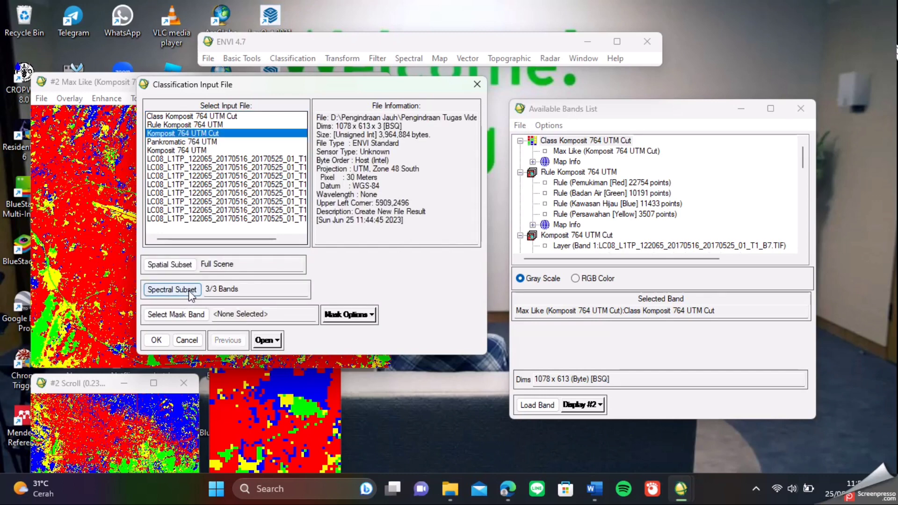
{"action": "left_click", "coordinate": [203, 314]}
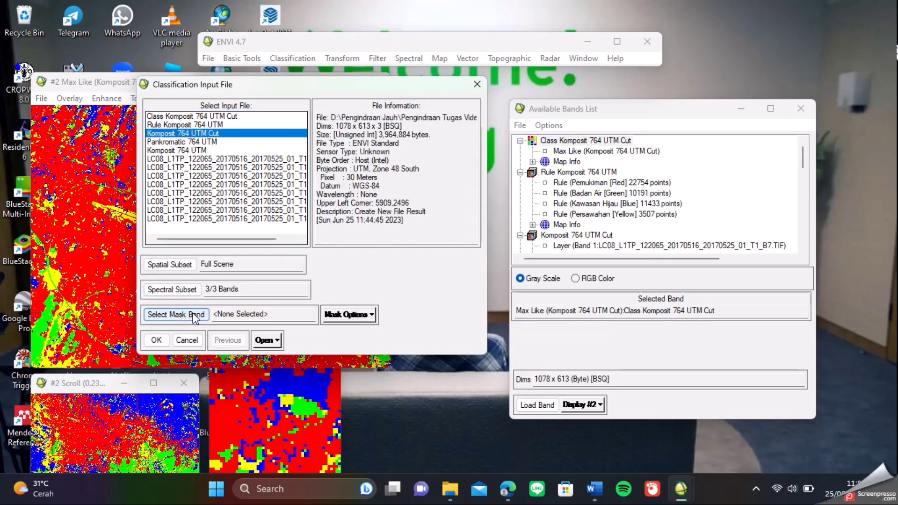
{"action": "left_click", "coordinate": [173, 264]}
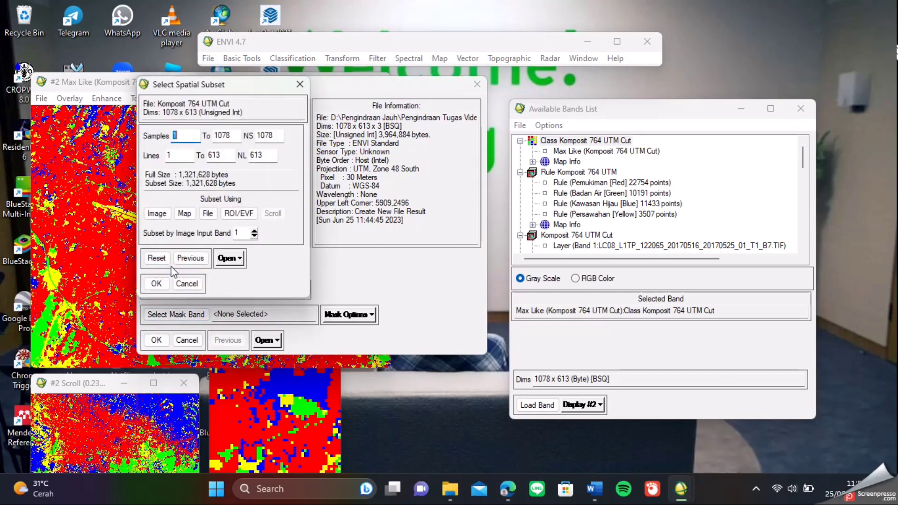
{"action": "left_click", "coordinate": [187, 284]}
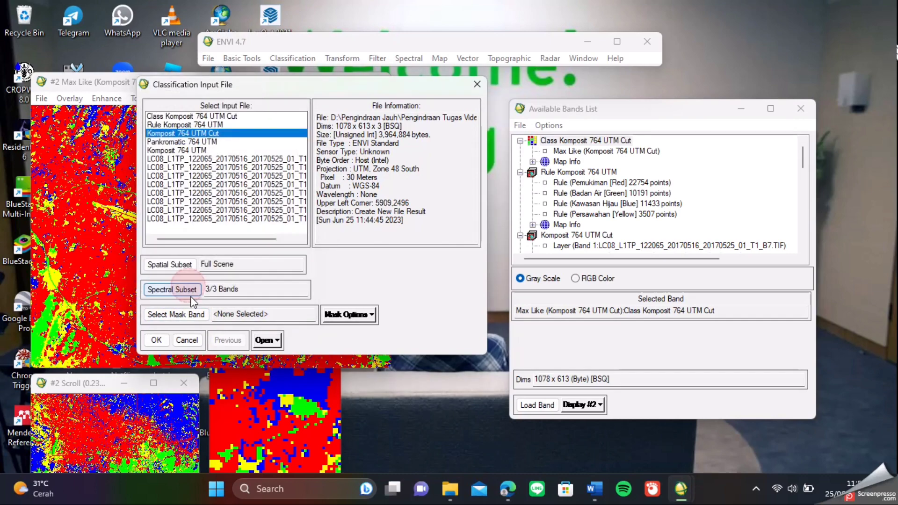
{"action": "left_click", "coordinate": [156, 340]}
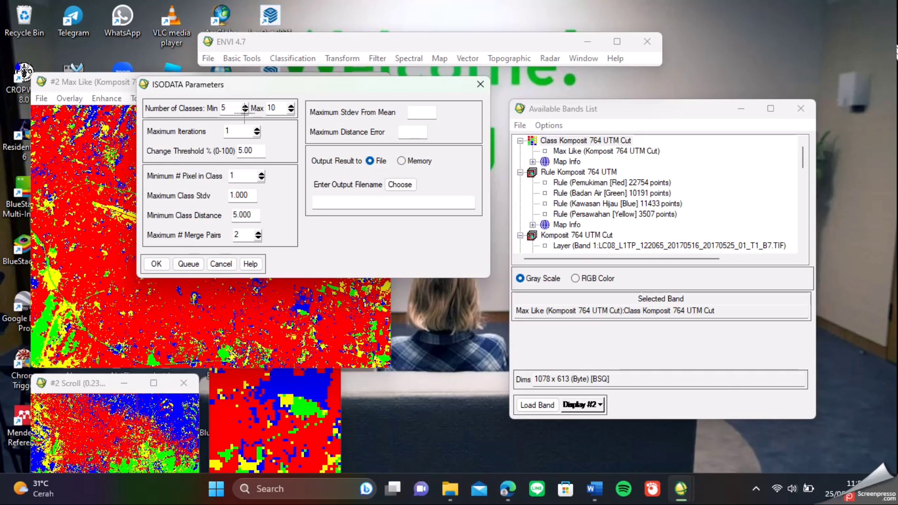
Step: Set the minimum number of classes to 4, name the output file Unsupervised Komposit 764 UTM Cut and run the ISODATA classification
{"action": "left_click", "coordinate": [245, 111]}
{"action": "left_click", "coordinate": [156, 264]}
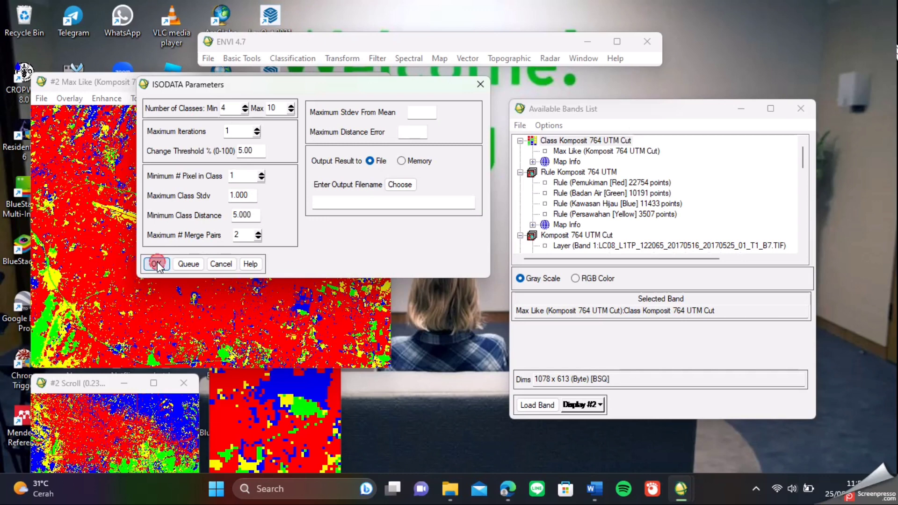
{"action": "left_click", "coordinate": [501, 290]}
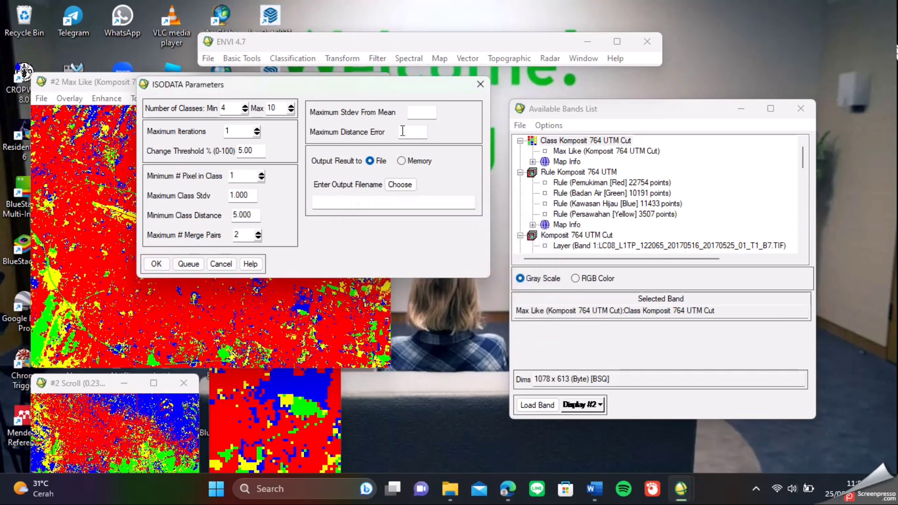
{"action": "left_click", "coordinate": [400, 185]}
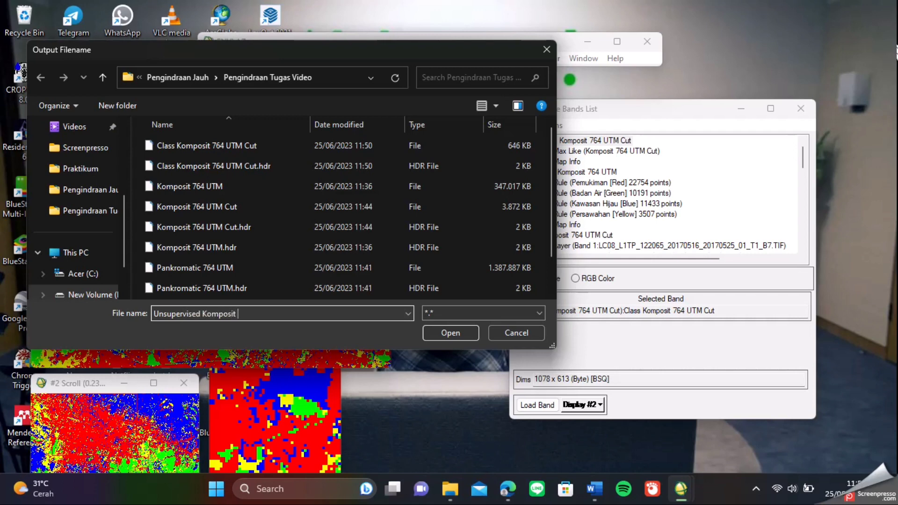
{"action": "type", "text": "765"}
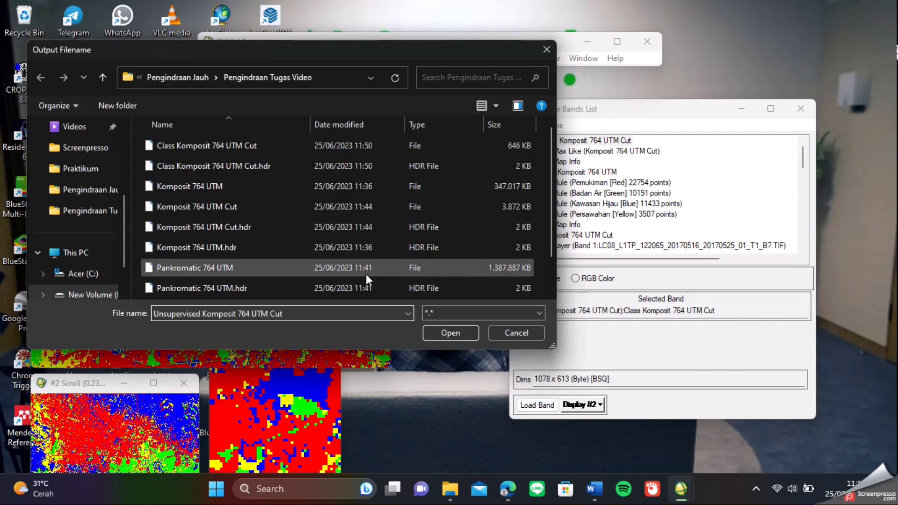
{"action": "left_click", "coordinate": [454, 335]}
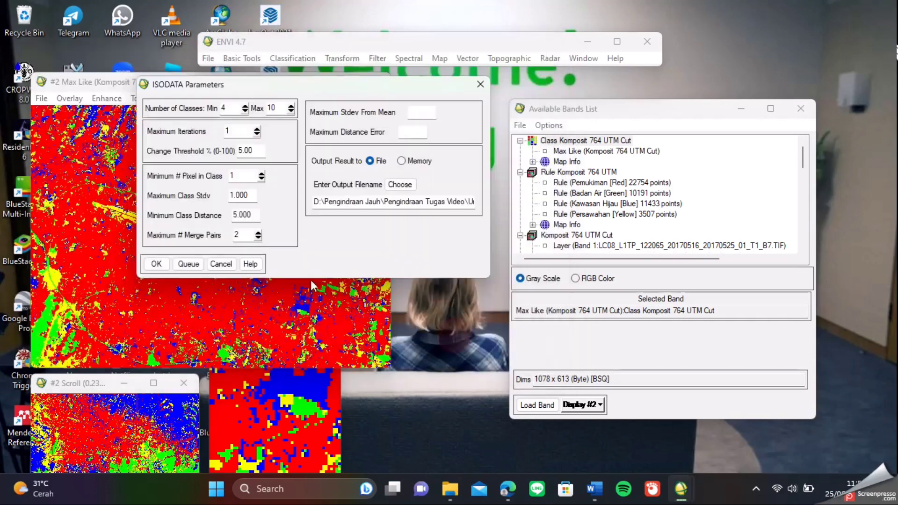
{"action": "left_click", "coordinate": [156, 264]}
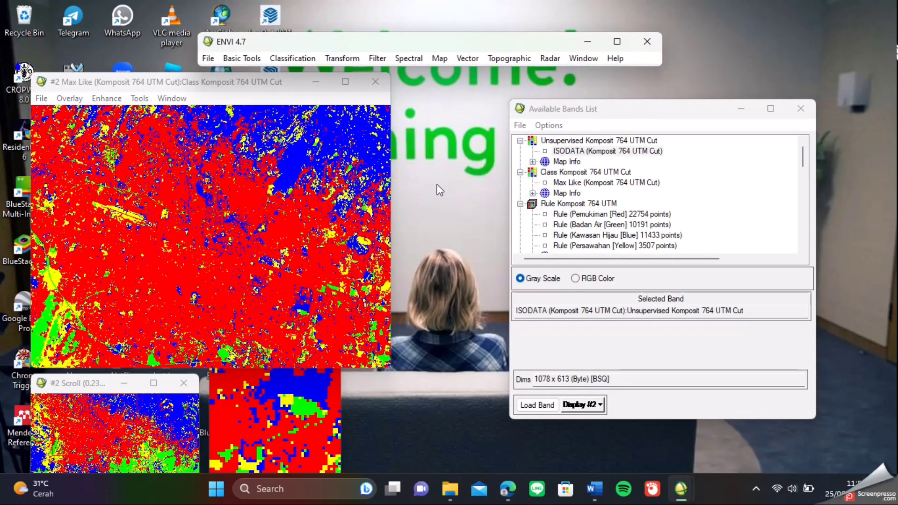
Step: Load the ISODATA band of Unsupervised Komposit 764 UTM Cut into Display #2
{"action": "left_click", "coordinate": [590, 141]}
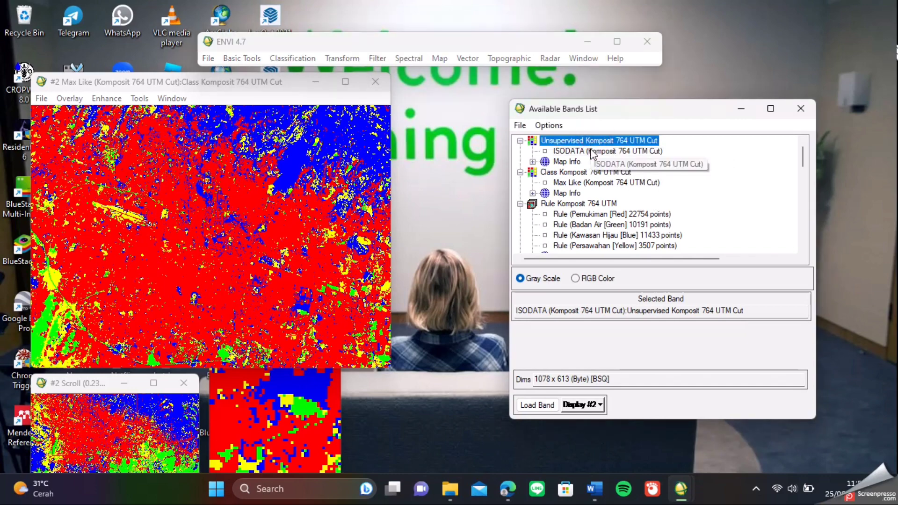
{"action": "double_click", "coordinate": [592, 152]}
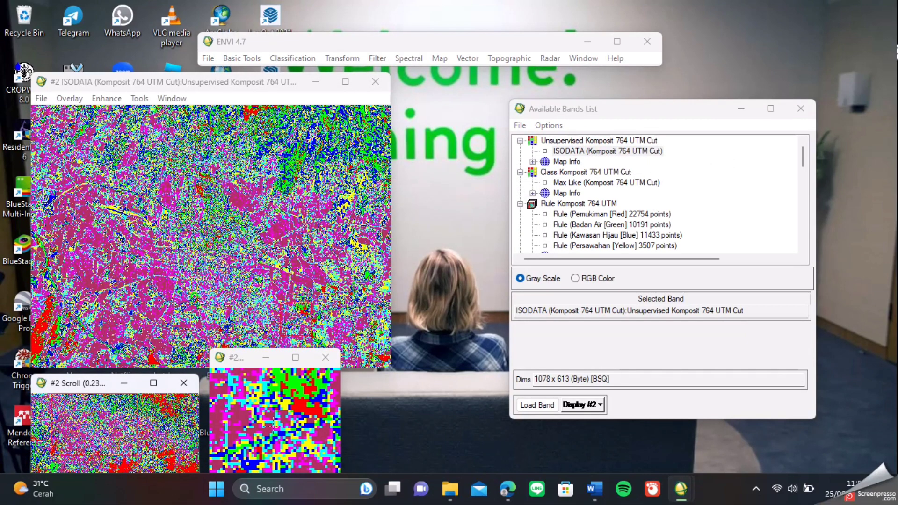
Step: Examine how the ISODATA classes are distributed across the northern, eastern, southern and western parts of the classified image
{"action": "left_click", "coordinate": [156, 423]}
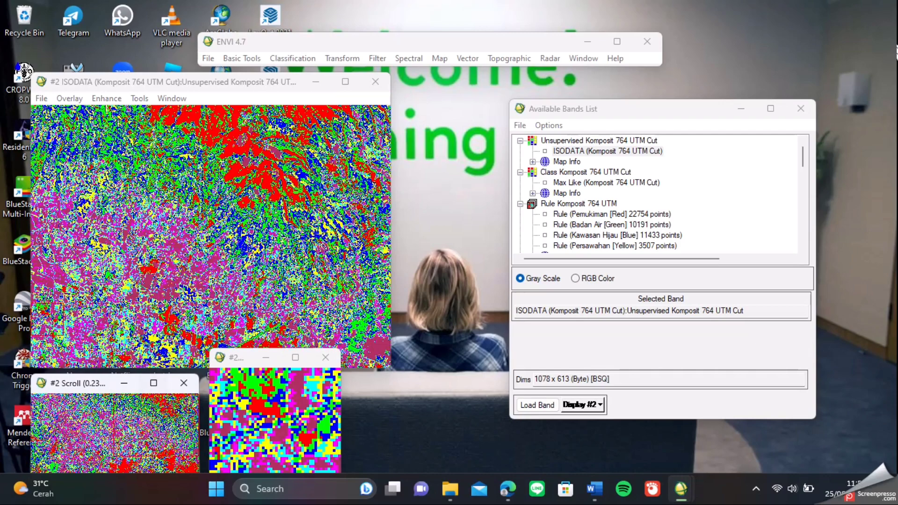
{"action": "left_click", "coordinate": [154, 423]}
{"action": "left_click", "coordinate": [74, 419]}
{"action": "left_click", "coordinate": [43, 421]}
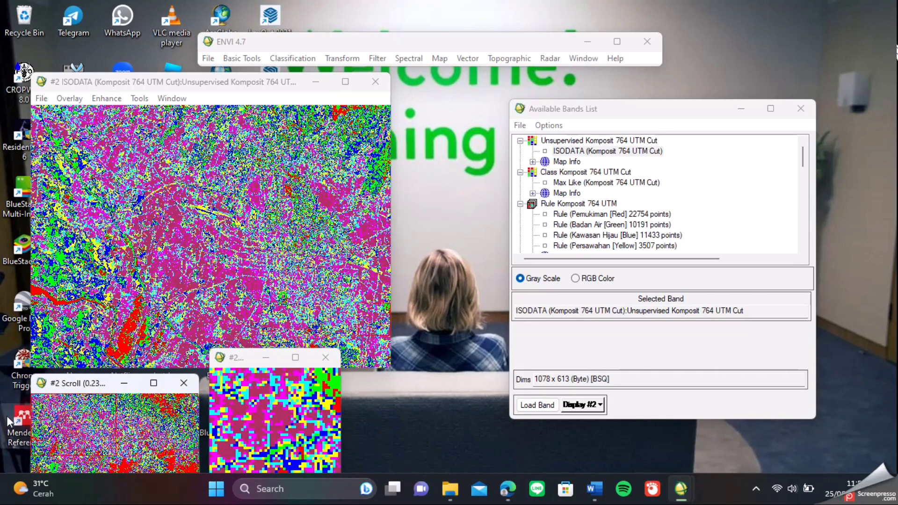
{"action": "left_click", "coordinate": [56, 426]}
{"action": "left_click", "coordinate": [80, 453]}
{"action": "left_click", "coordinate": [115, 460]}
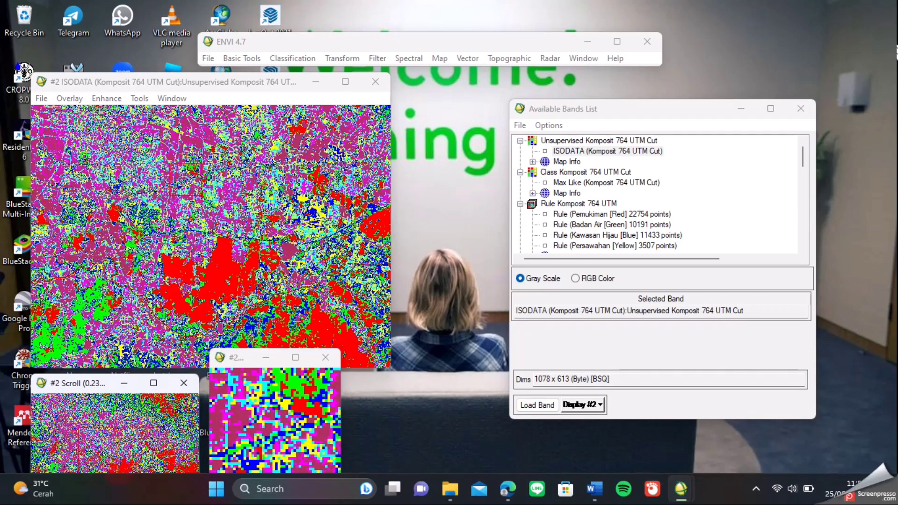
{"action": "left_click", "coordinate": [136, 453]}
{"action": "left_click", "coordinate": [147, 437]}
{"action": "left_click", "coordinate": [158, 400]}
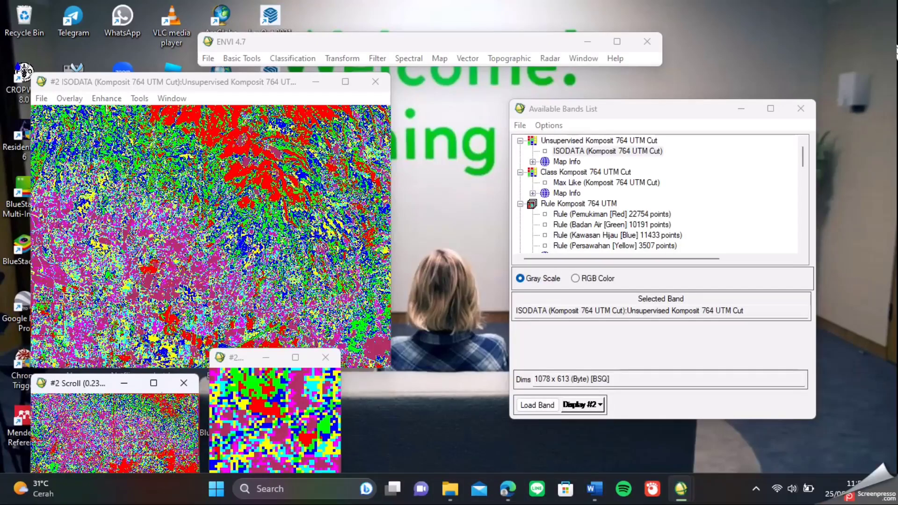
{"action": "left_click", "coordinate": [104, 400]}
{"action": "left_click", "coordinate": [84, 398]}
{"action": "left_click", "coordinate": [61, 396]}
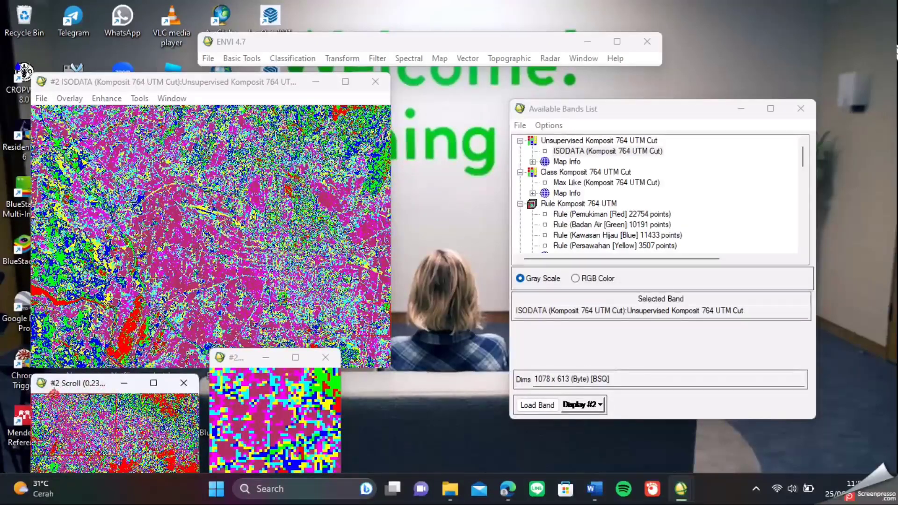
{"action": "left_click", "coordinate": [92, 455]}
{"action": "left_click", "coordinate": [148, 463]}
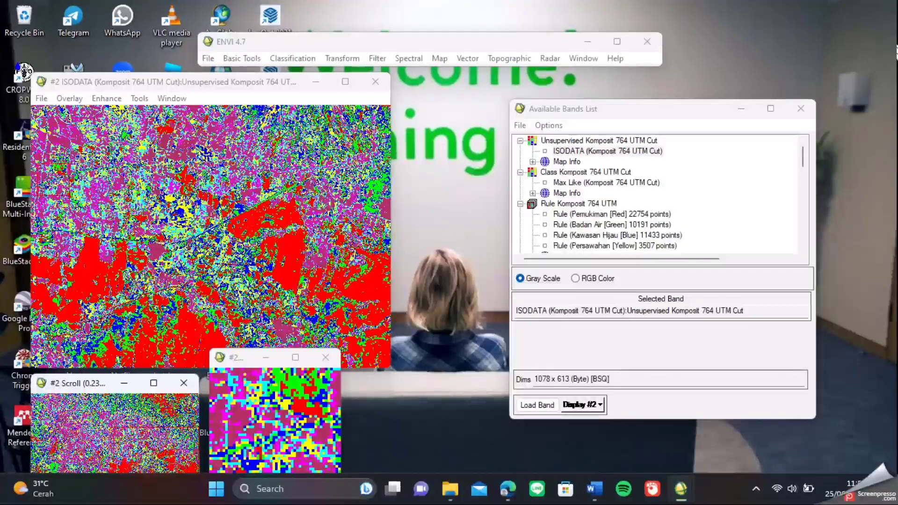
{"action": "left_click", "coordinate": [185, 458]}
{"action": "left_click", "coordinate": [150, 412]}
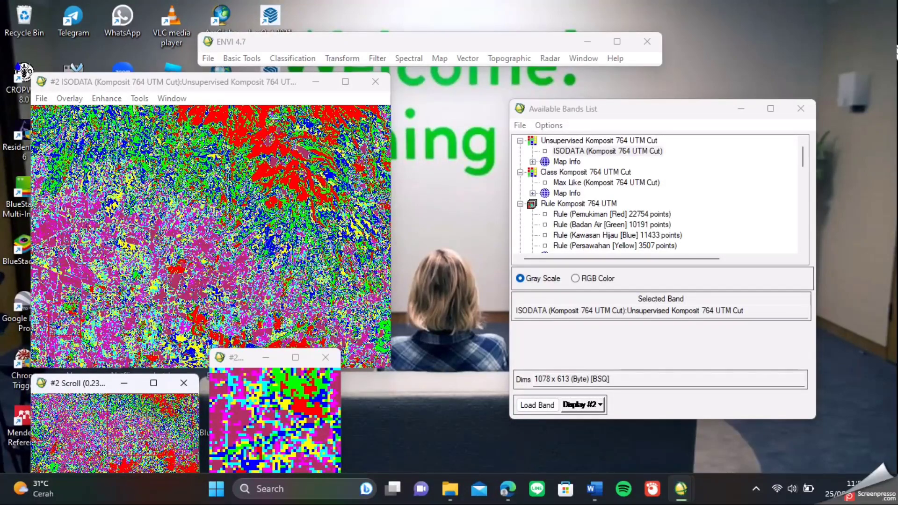
{"action": "left_click", "coordinate": [111, 407]}
{"action": "left_click", "coordinate": [115, 410]}
{"action": "left_click", "coordinate": [70, 435]}
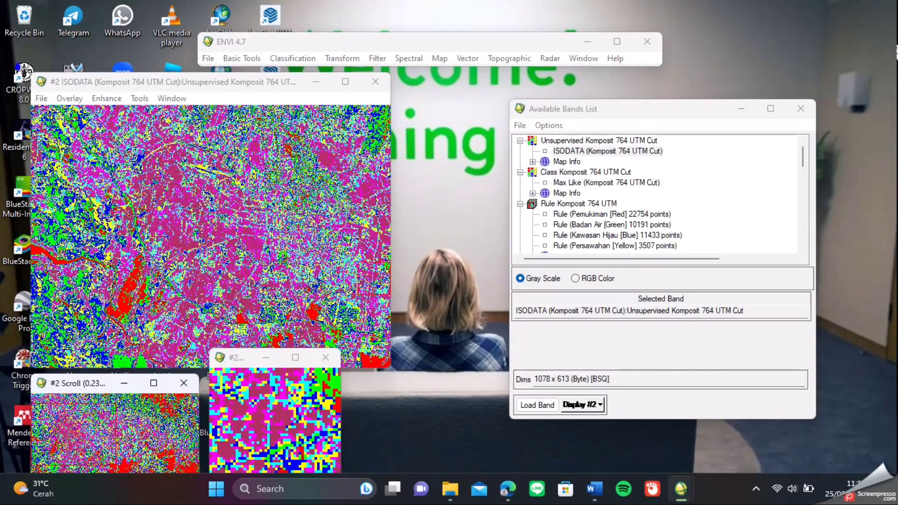
{"action": "left_click", "coordinate": [101, 461]}
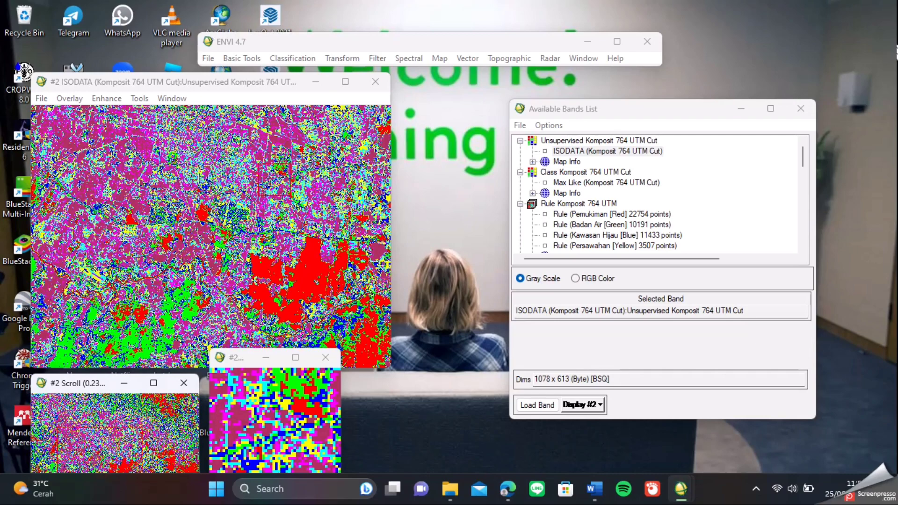
{"action": "left_click", "coordinate": [162, 453]}
{"action": "left_click", "coordinate": [163, 425]}
{"action": "left_click", "coordinate": [159, 412]}
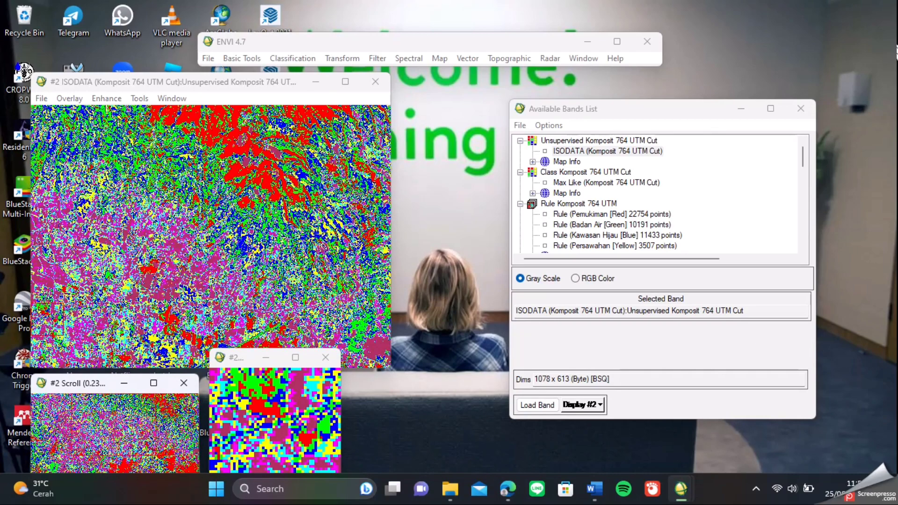
{"action": "left_click", "coordinate": [115, 416]}
{"action": "left_click", "coordinate": [91, 418]}
{"action": "left_click", "coordinate": [131, 428]}
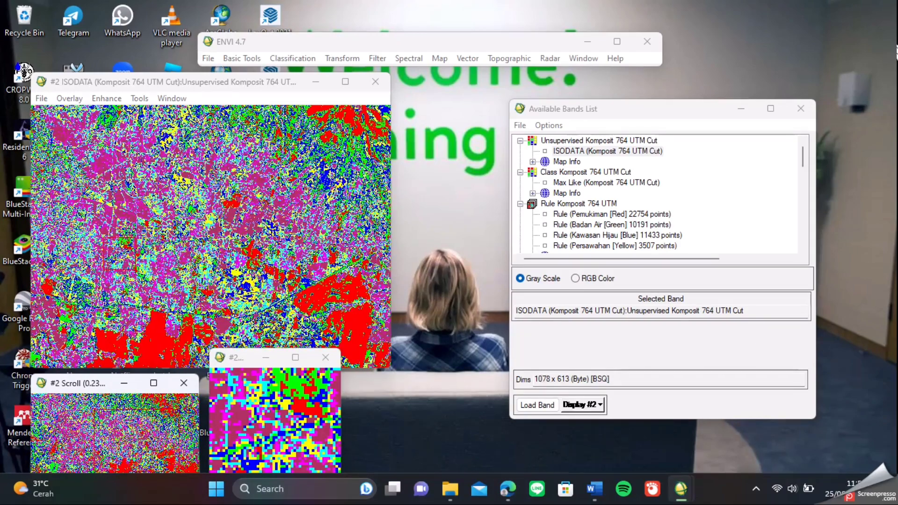
{"action": "left_click", "coordinate": [89, 456]}
{"action": "left_click", "coordinate": [79, 444]}
{"action": "left_click", "coordinate": [197, 83]}
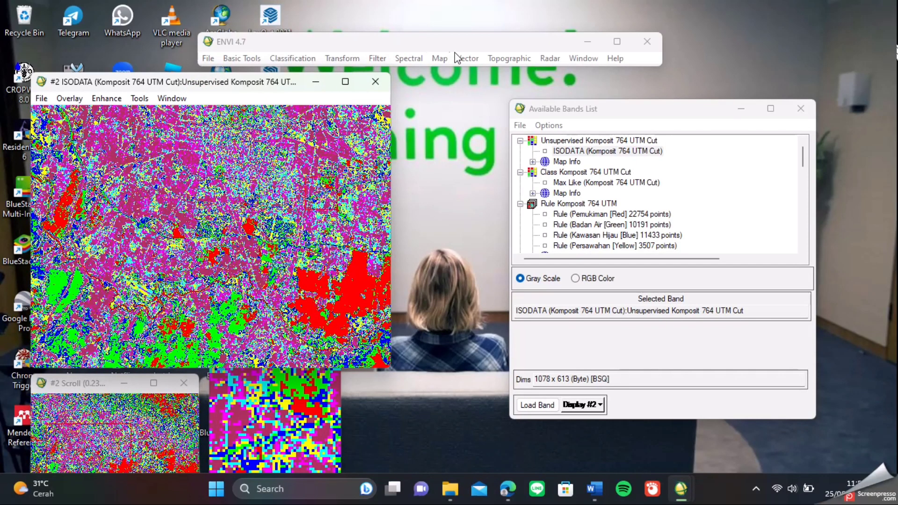
Step: Start a Raster to Vector conversion with the ISODATA band of Unsupervised Komposit 764 UTM Cut as input
{"action": "left_click", "coordinate": [468, 58]}
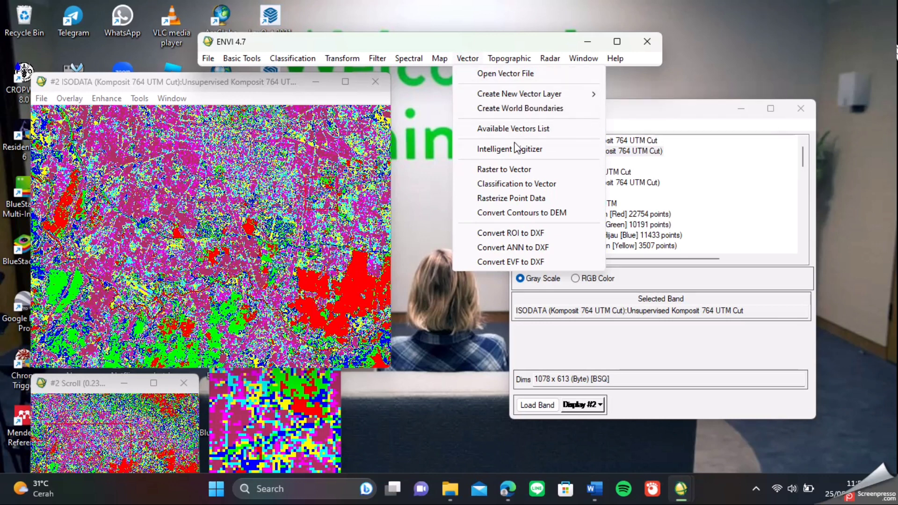
{"action": "left_click", "coordinate": [518, 171]}
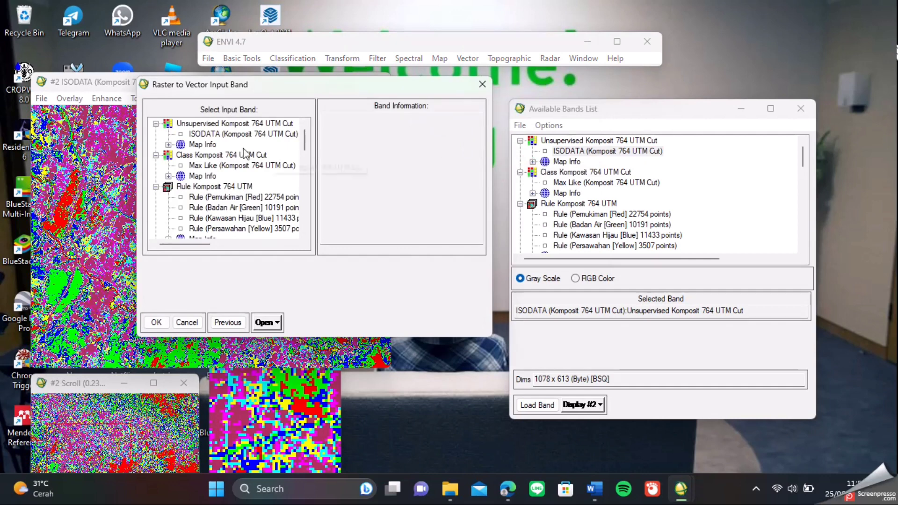
{"action": "left_click", "coordinate": [226, 135]}
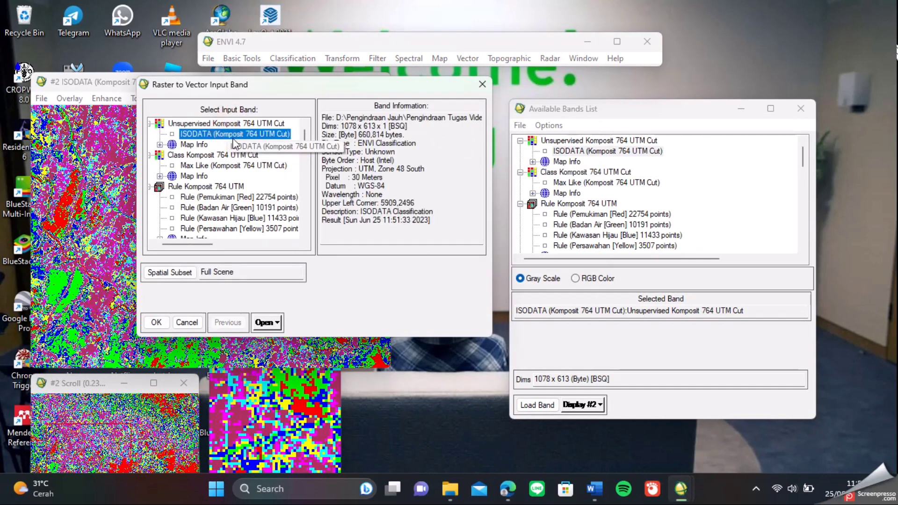
{"action": "left_click", "coordinate": [156, 323]}
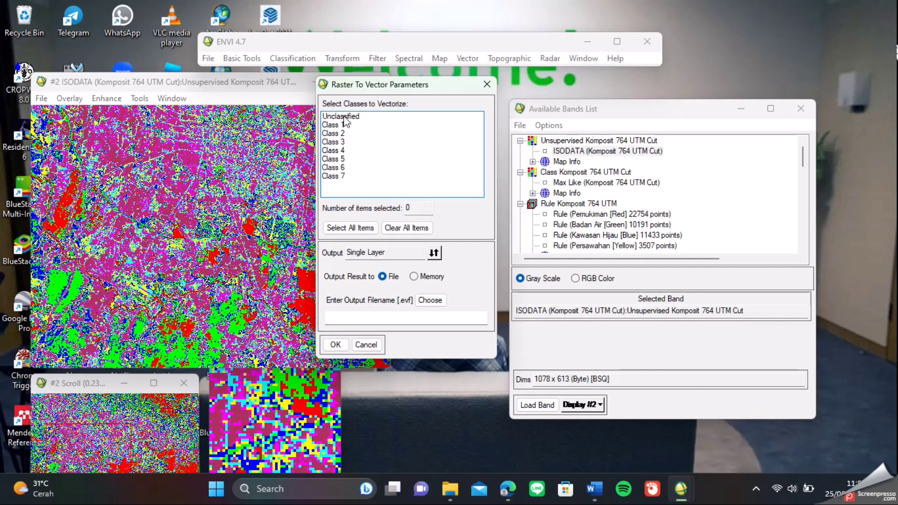
Step: Try to vectorize Unclassified and Class 1 through Class 7 into a single layer without giving an output filename
{"action": "left_click", "coordinate": [342, 125]}
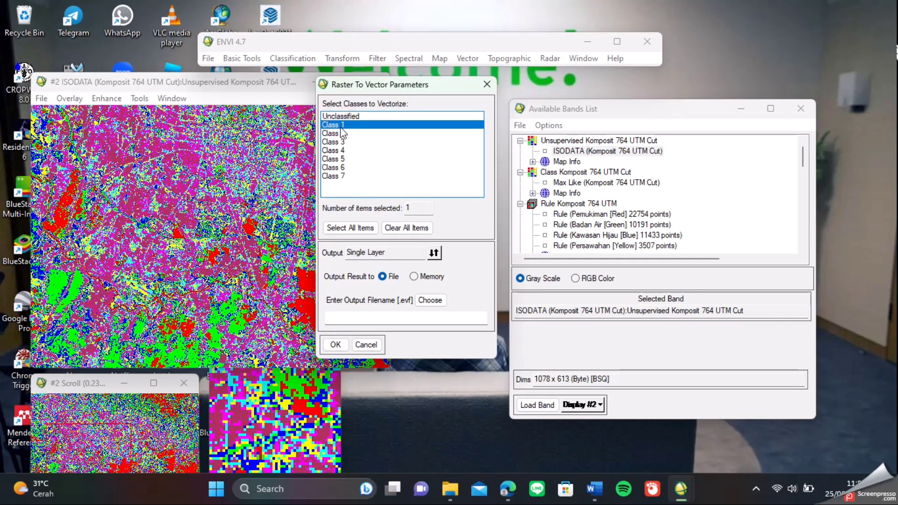
{"action": "left_click", "coordinate": [338, 168], "text": "shift"}
{"action": "left_click", "coordinate": [340, 174]}
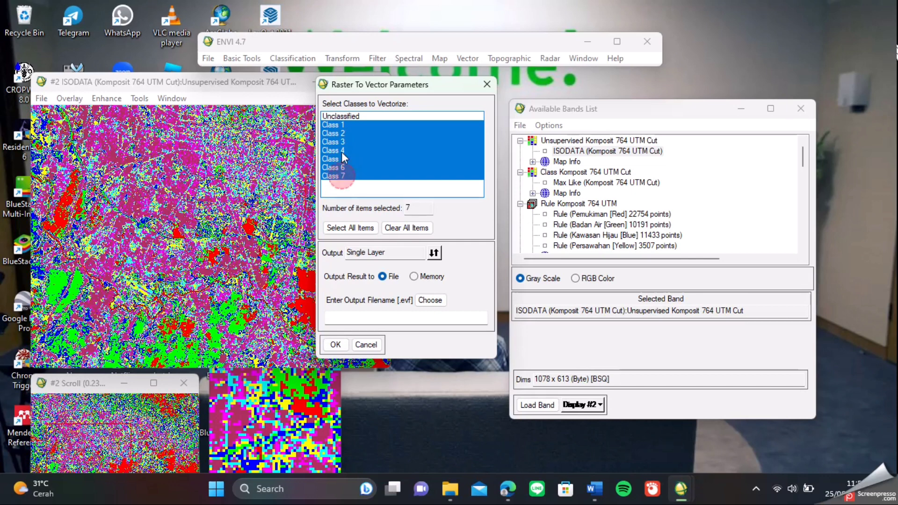
{"action": "left_click", "coordinate": [333, 116]}
{"action": "left_click", "coordinate": [336, 345]}
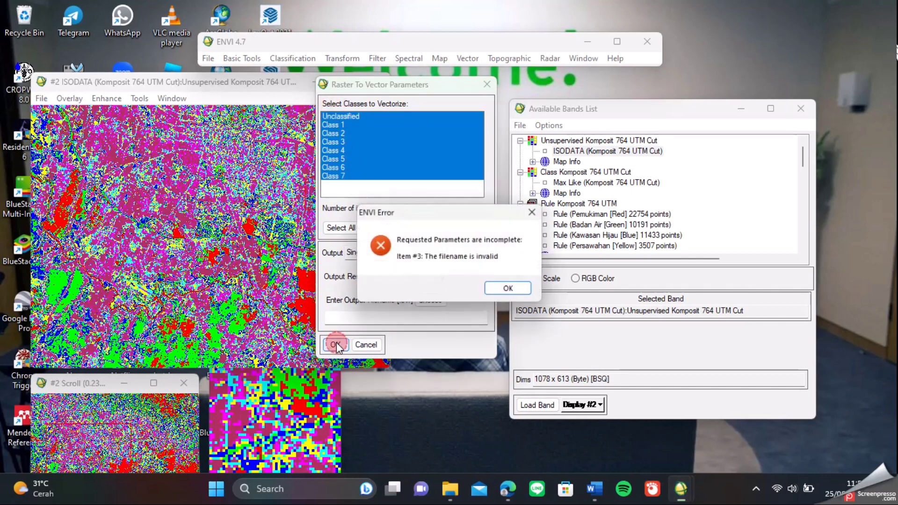
{"action": "left_click", "coordinate": [509, 290]}
Step: Vectorize Unclassified and Class 1 through Class 7 into a single layer, saved as Vektor 764 UTM Cut in the Pengindraan Tugas Video folder
{"action": "left_click", "coordinate": [344, 116]}
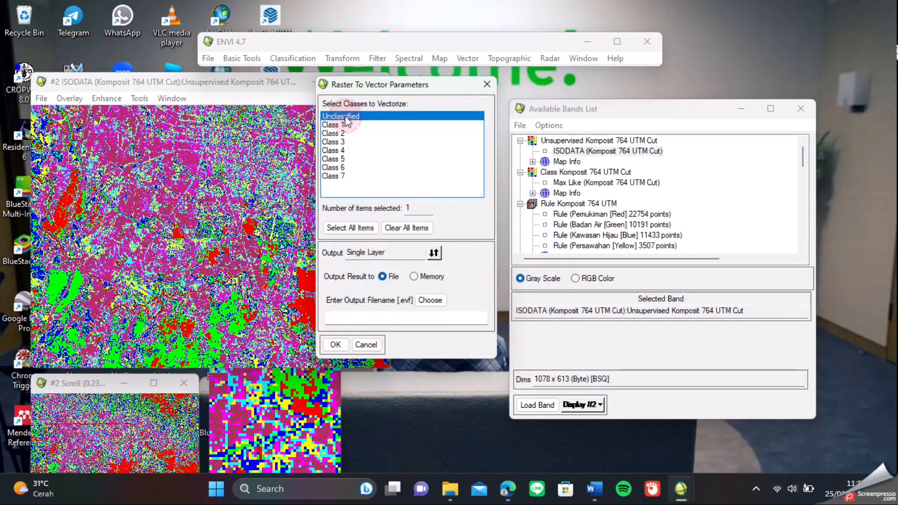
{"action": "left_click", "coordinate": [355, 175], "text": "shift"}
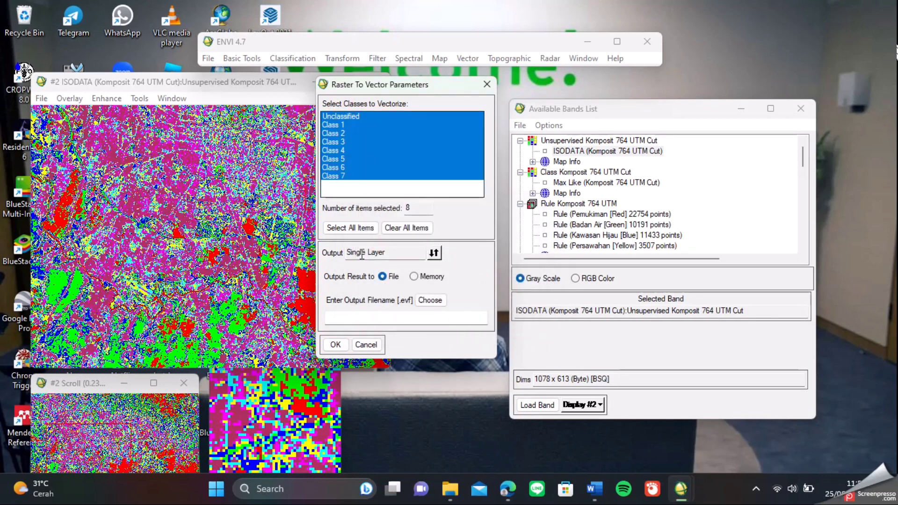
{"action": "left_click", "coordinate": [429, 300]}
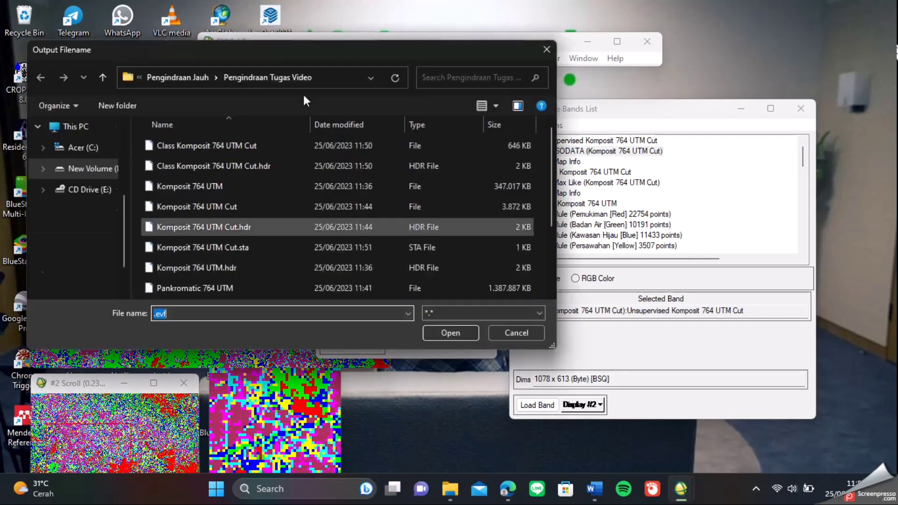
{"action": "left_click_drag", "start_coordinate": [273, 52], "coordinate": [535, 79]}
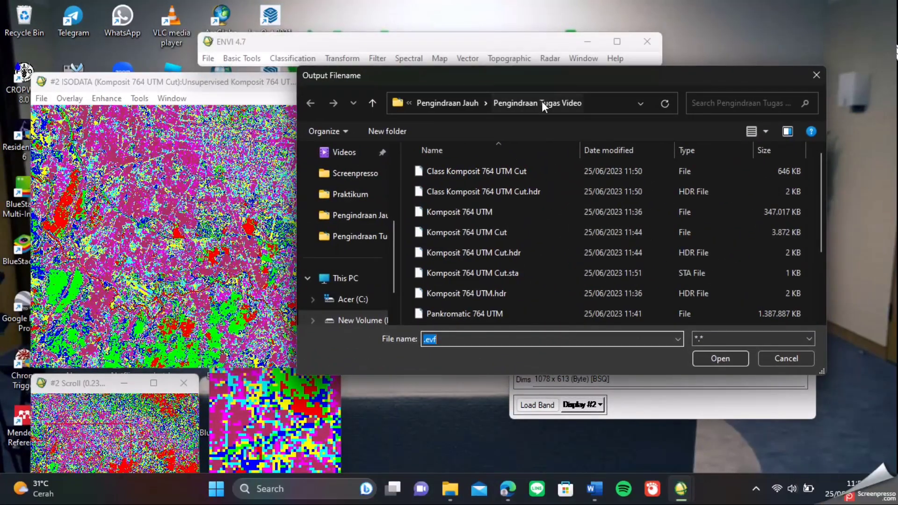
{"action": "double_click", "coordinate": [458, 338]}
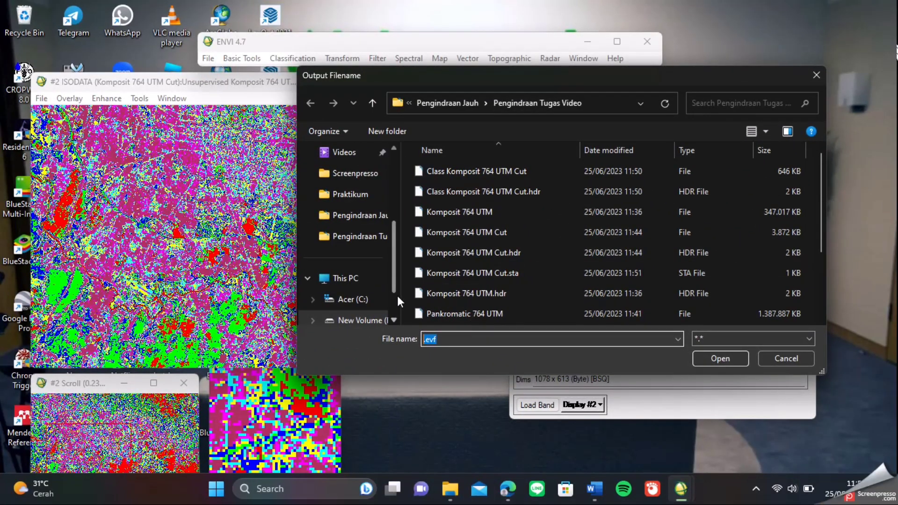
{"action": "type", "text": "Vektor 764 UTM"}
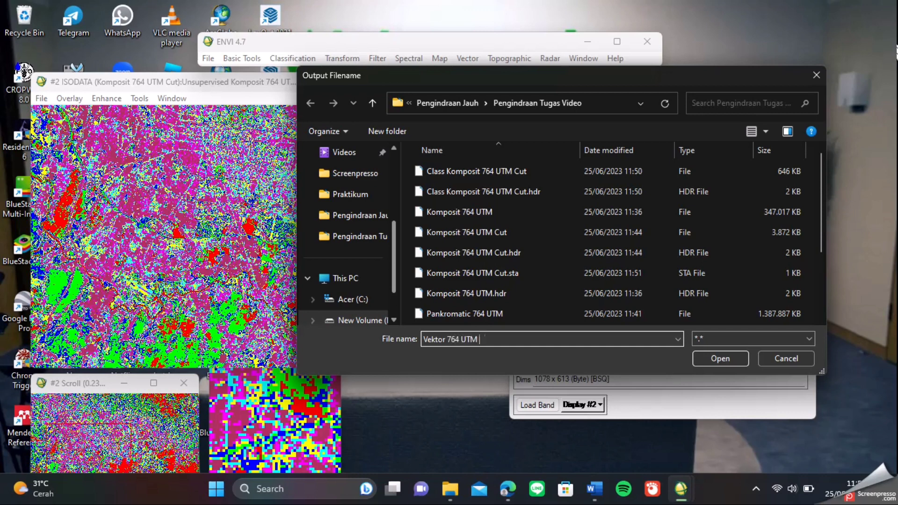
{"action": "type", "text": "t"}
{"action": "key", "text": "Return"}
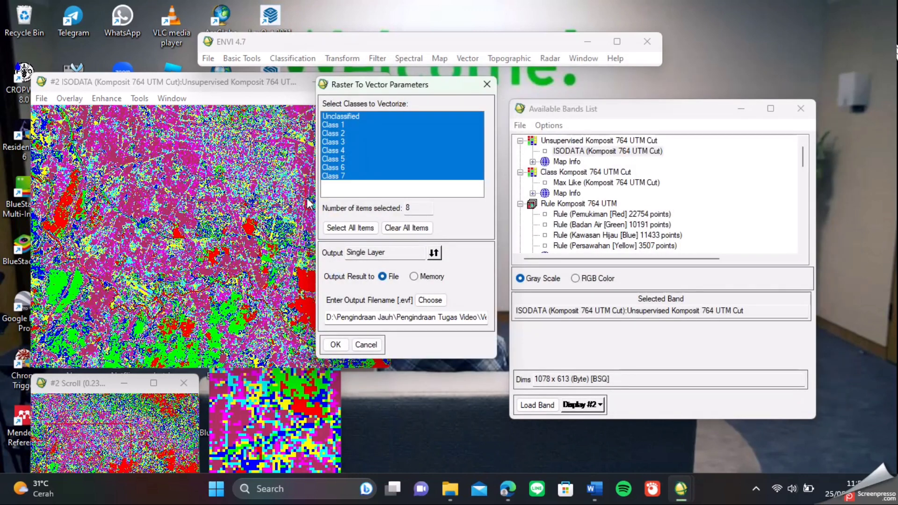
{"action": "left_click", "coordinate": [335, 345]}
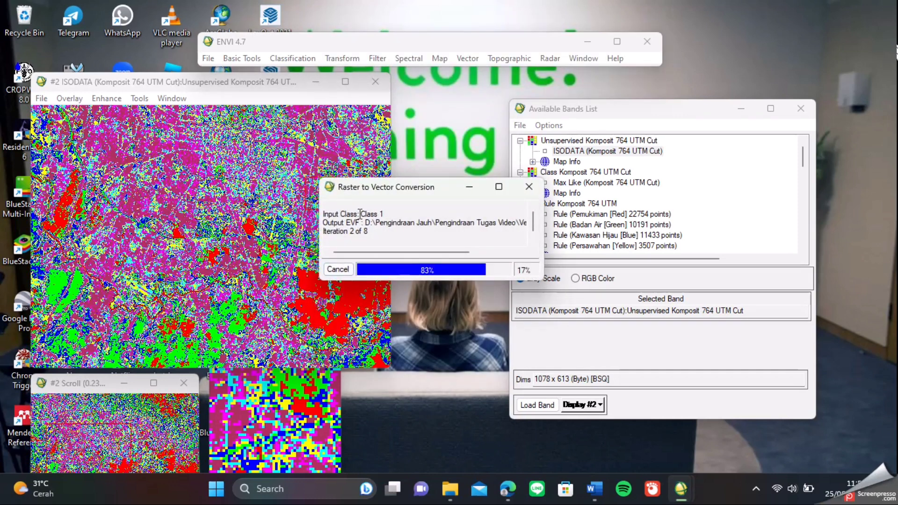
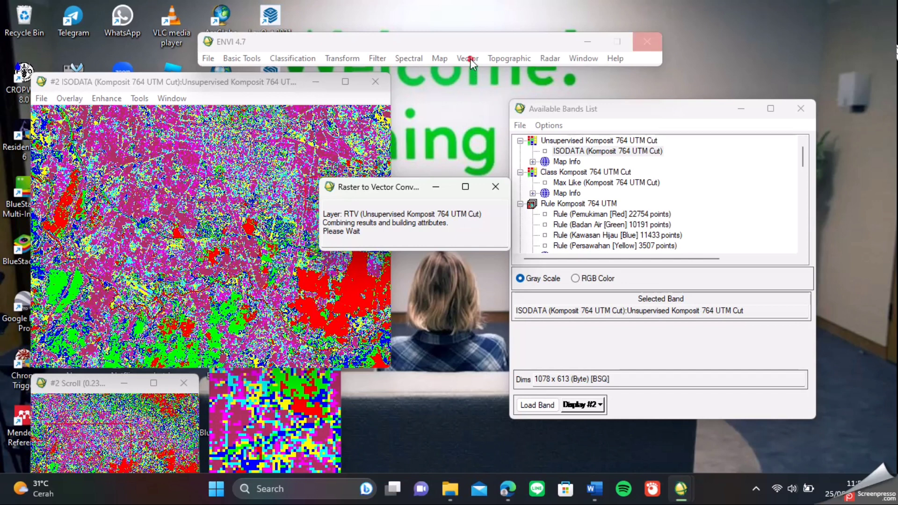
{"action": "left_click", "coordinate": [411, 191]}
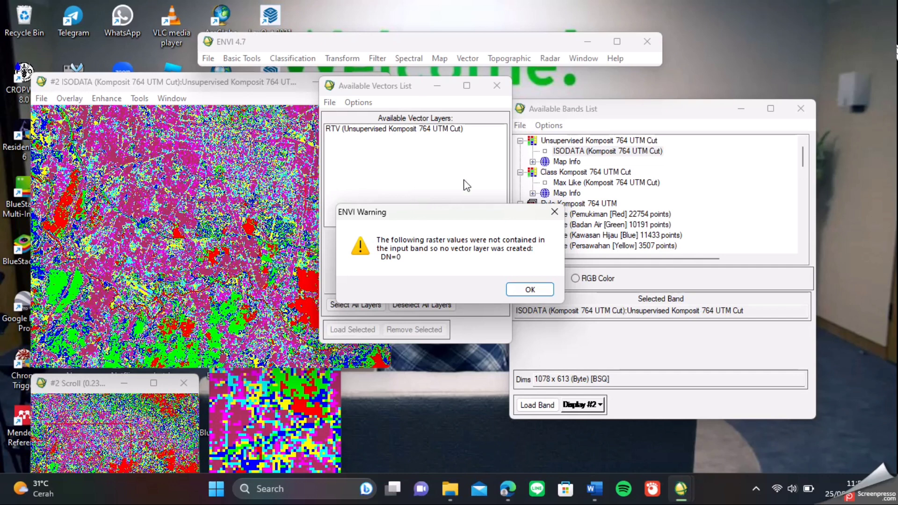
{"action": "left_click", "coordinate": [529, 290]}
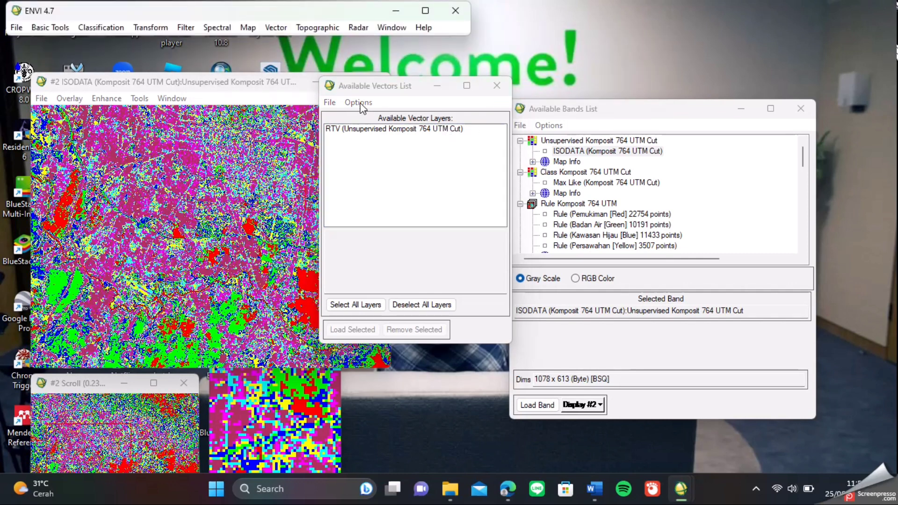
Step: Load the RTV (Unsupervised Komposit 764 UTM Cut) vector layer into a new vector window
{"action": "left_click", "coordinate": [383, 130]}
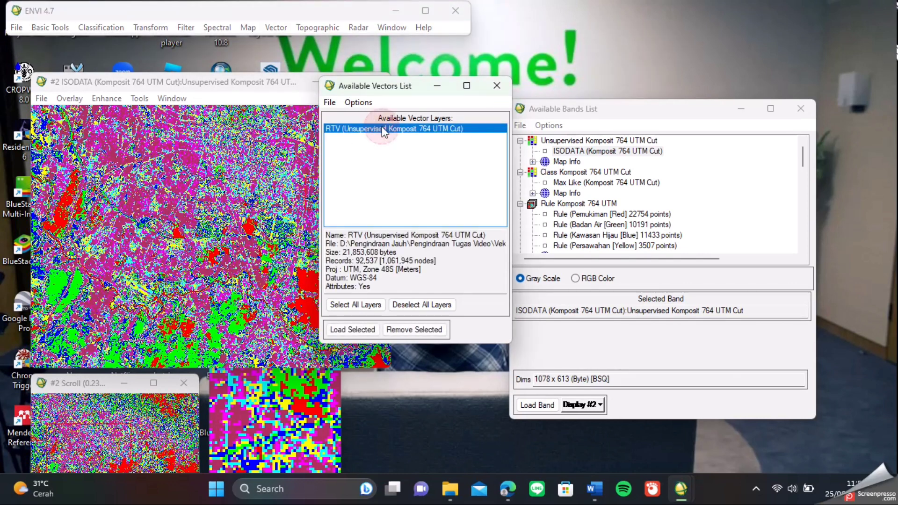
{"action": "left_click", "coordinate": [353, 329]}
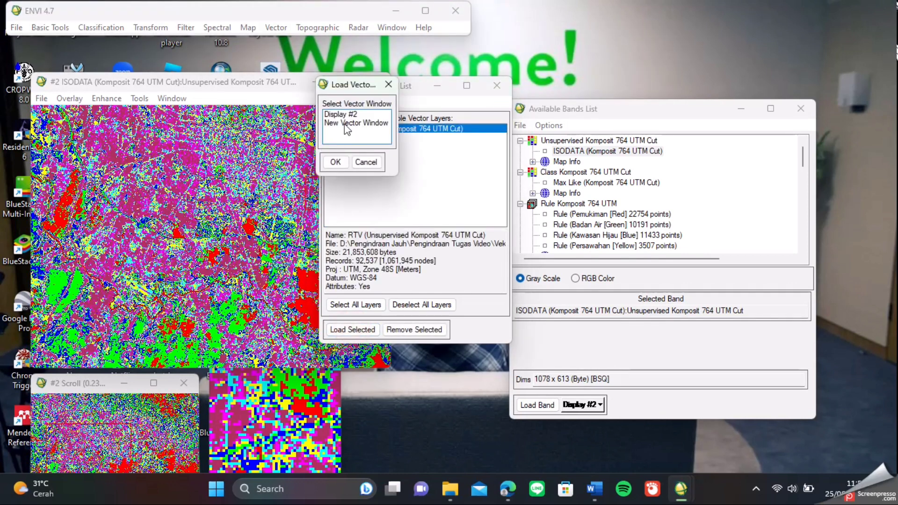
{"action": "left_click", "coordinate": [356, 123]}
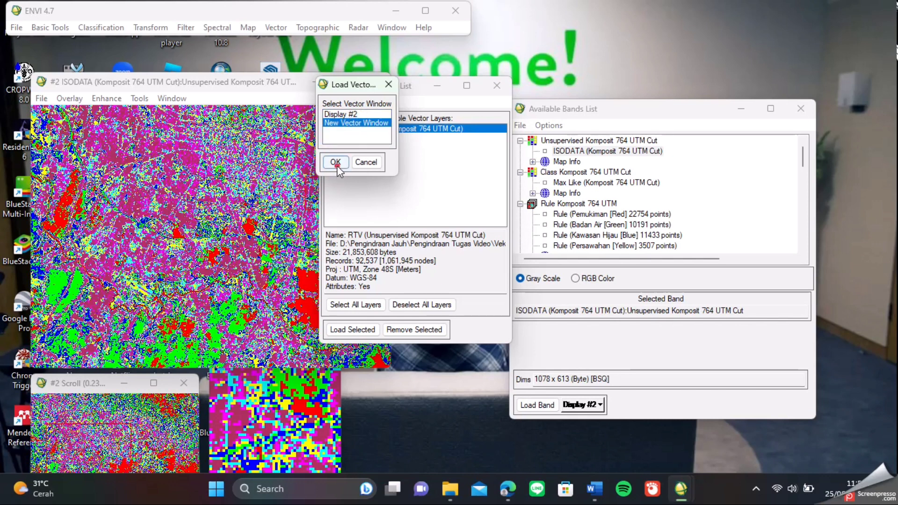
{"action": "left_click", "coordinate": [335, 161]}
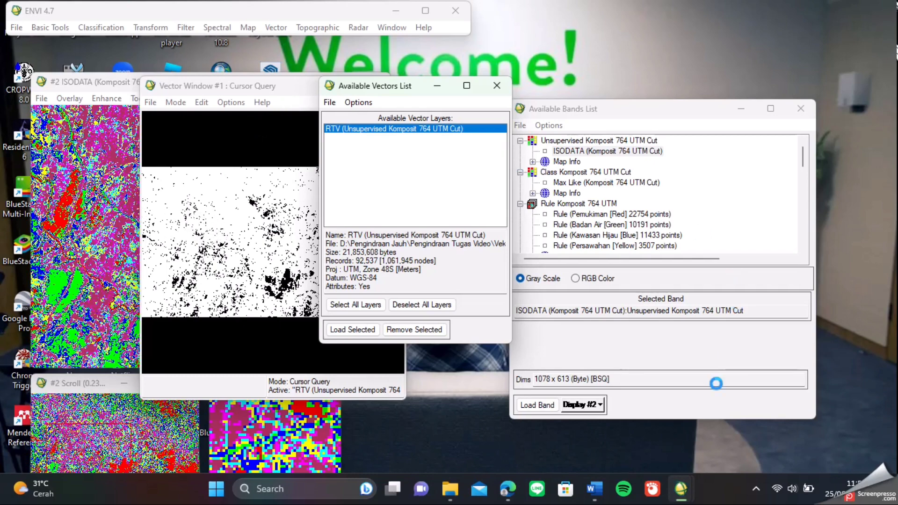
{"action": "mouse_move", "coordinate": [685, 499]}
{"action": "mouse_move", "coordinate": [537, 417]}
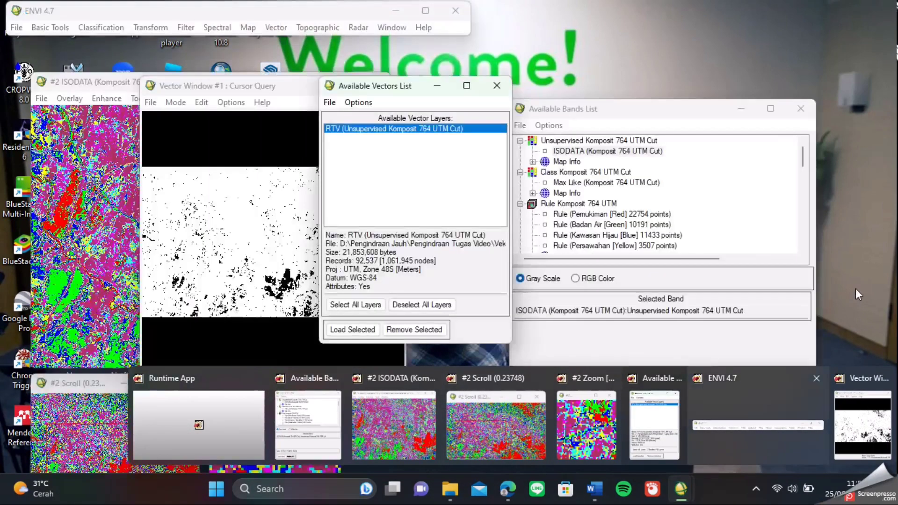
Step: Start exporting the active RTV layer to a shapefile and browse for its output filename
{"action": "left_click", "coordinate": [151, 103]}
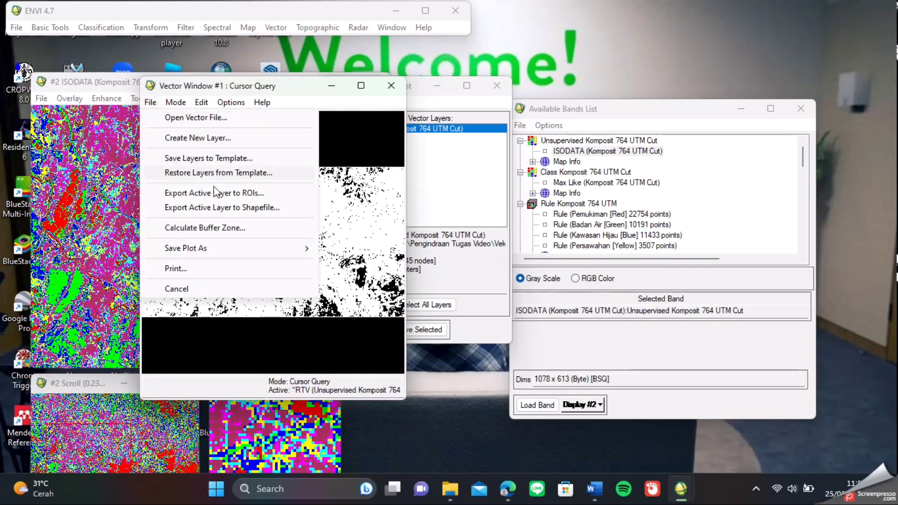
{"action": "left_click", "coordinate": [227, 209]}
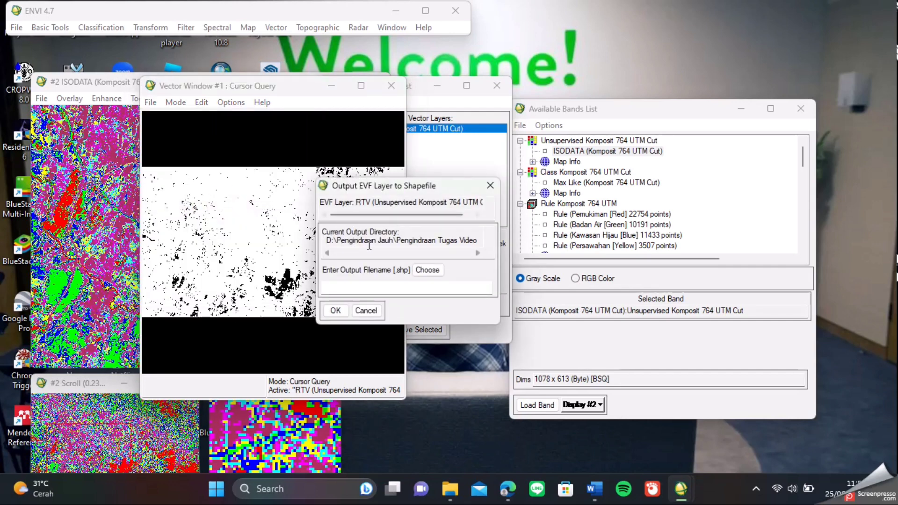
{"action": "left_click", "coordinate": [427, 270]}
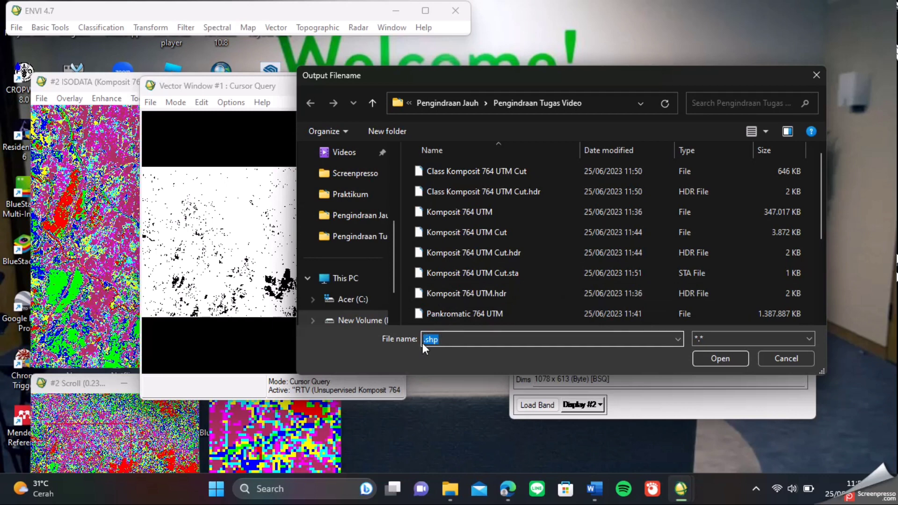
{"action": "left_click", "coordinate": [448, 338]}
{"action": "type", "text": "Expr"}
{"action": "key", "text": "BackSpace"}
{"action": "type", "text": "ort"}
{"action": "key", "text": "BackSpace"}
{"action": "key", "text": "BackSpace"}
{"action": "key", "text": "BackSpace"}
{"action": "key", "text": "BackSpace"}
{"action": "key", "text": "BackSpace"}
{"action": "key", "text": "BackSpace"}
{"action": "key", "text": "BackSpace"}
Step: Name the output Shapefile komposit 764 UTM Unsuperviced and export the layer as a shapefile
{"action": "type", "text": "Shapefile kom"}
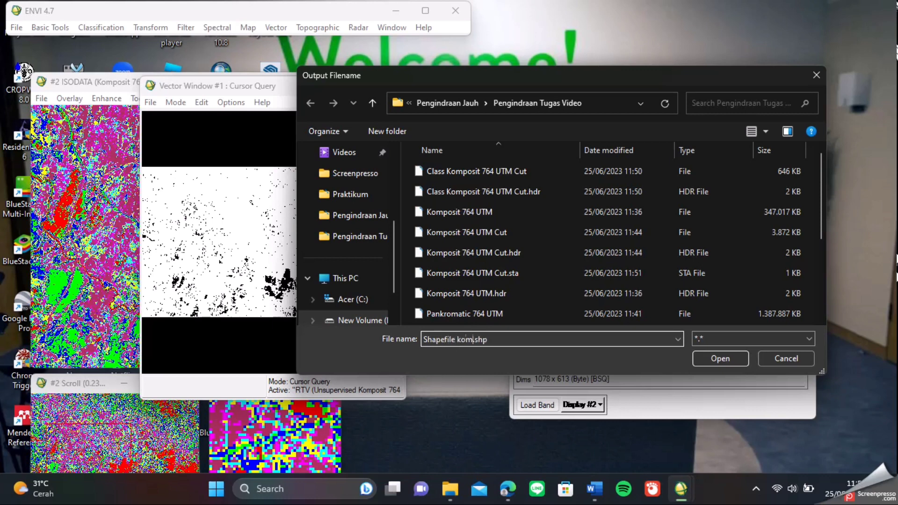
{"action": "type", "text": "posit 7"}
{"action": "type", "text": "65"}
{"action": "type", "text": " UTM "}
{"action": "type", "text": "Unsupervi"}
{"action": "type", "text": "ded"}
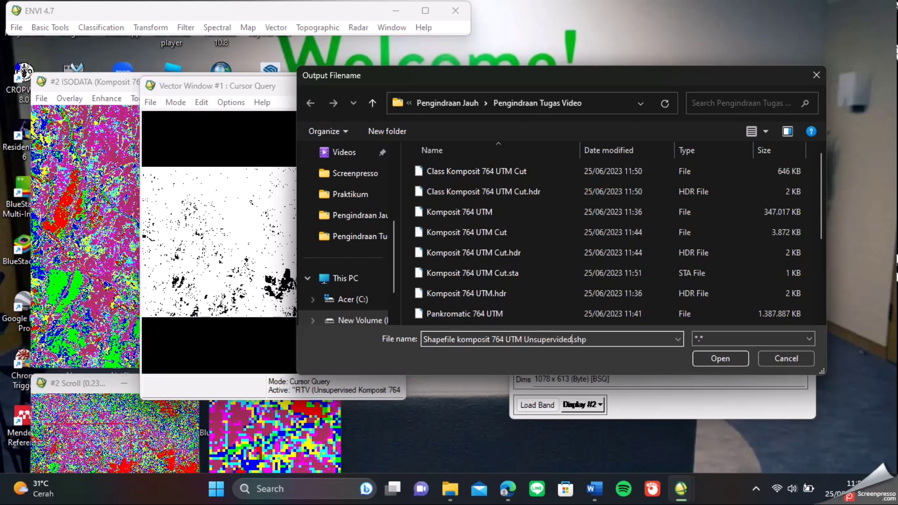
{"action": "key", "text": "BackSpace"}
{"action": "key", "text": "BackSpace"}
{"action": "key", "text": "BackSpace"}
{"action": "type", "text": "sed"}
{"action": "key", "text": "Return"}
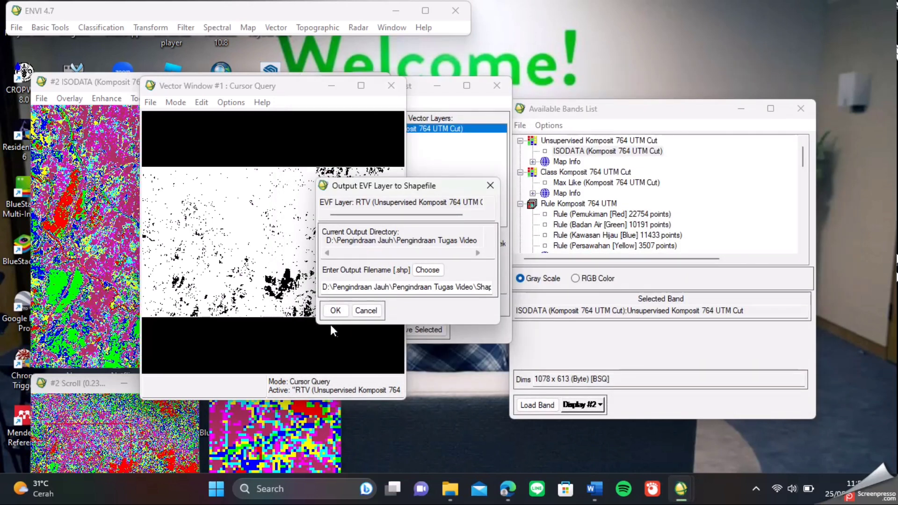
{"action": "left_click", "coordinate": [334, 310]}
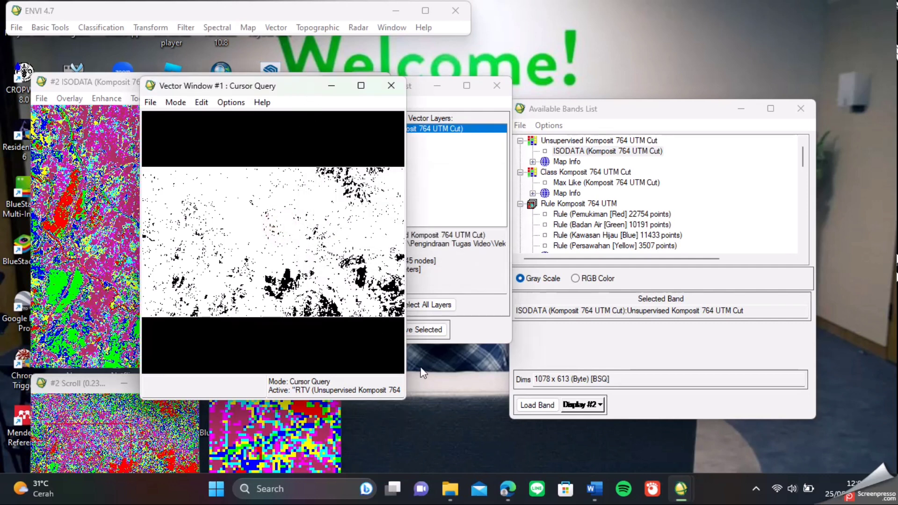
Step: Switch to File Explorer and check the exported files in the Pengindraan Tugas Video folder, sorted by date modified
{"action": "mouse_move", "coordinate": [681, 489]}
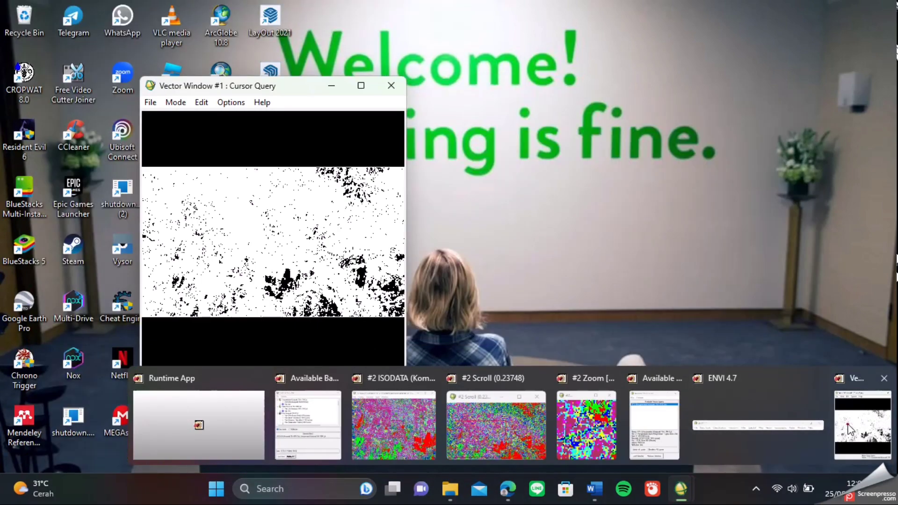
{"action": "left_click", "coordinate": [850, 429]}
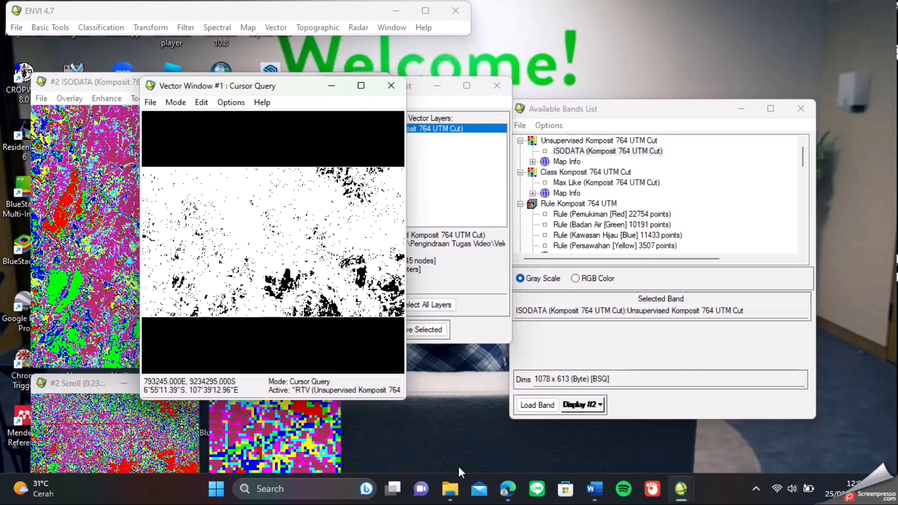
{"action": "left_click", "coordinate": [449, 488]}
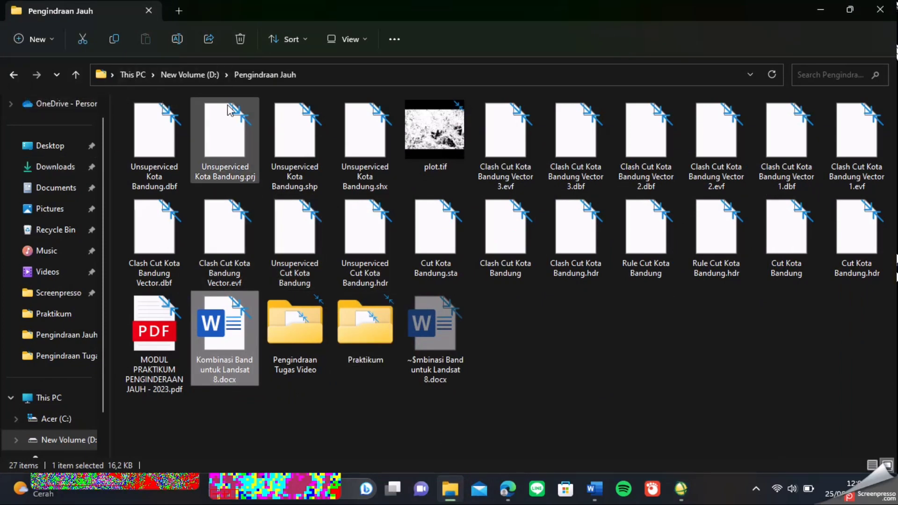
{"action": "double_click", "coordinate": [302, 338]}
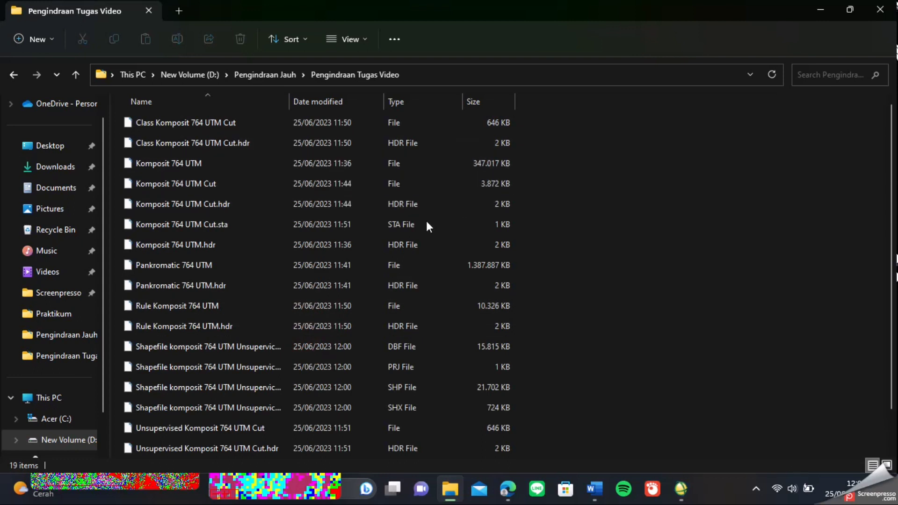
{"action": "right_click", "coordinate": [714, 225]}
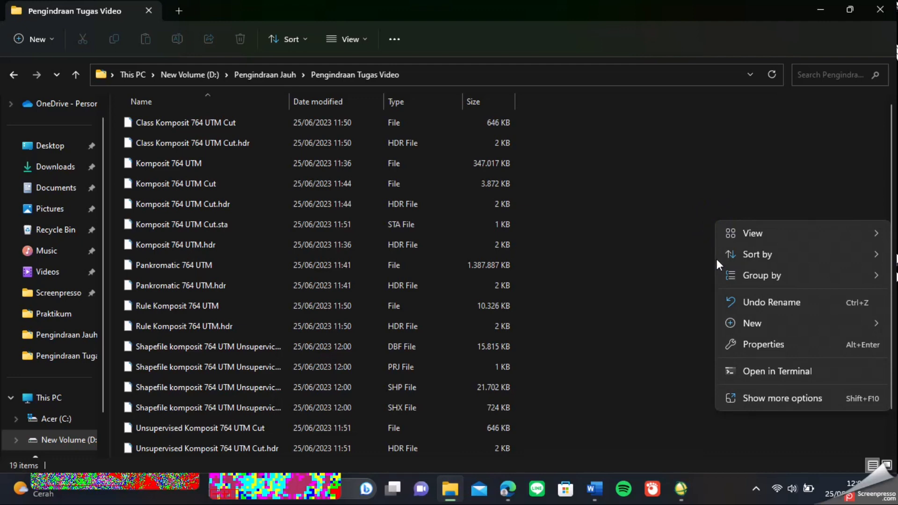
{"action": "mouse_move", "coordinate": [733, 254]}
{"action": "left_click", "coordinate": [678, 277]}
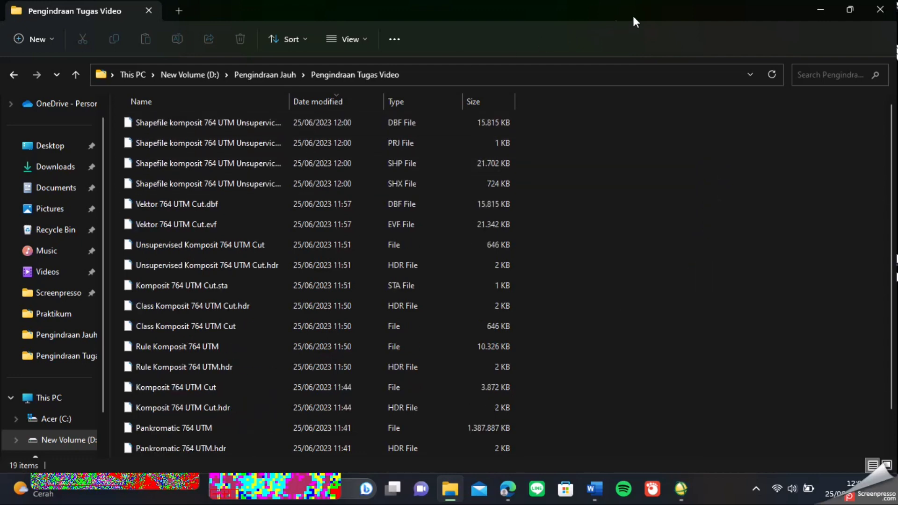
{"action": "left_click", "coordinate": [819, 9]}
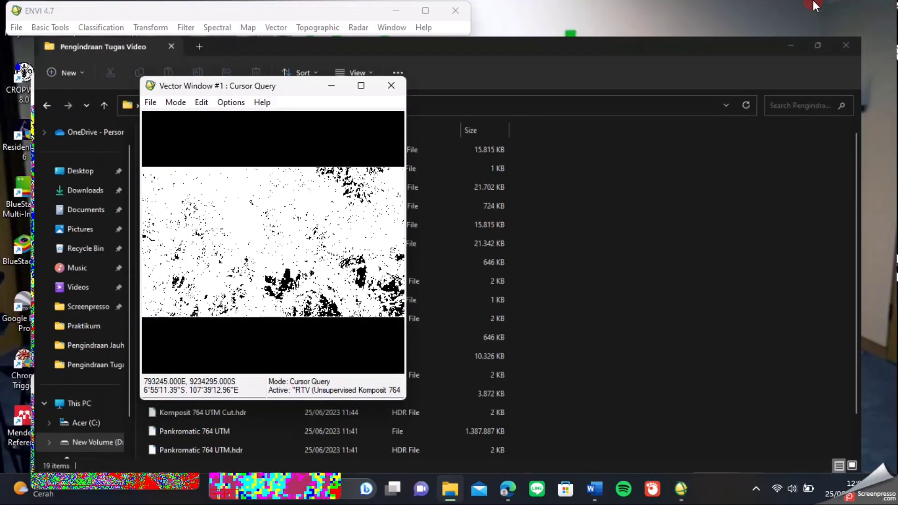
Step: Minimize the ENVI main window, vector list, vector window, ISODATA image window and Available Bands List to reach the desktop
{"action": "left_click", "coordinate": [436, 89]}
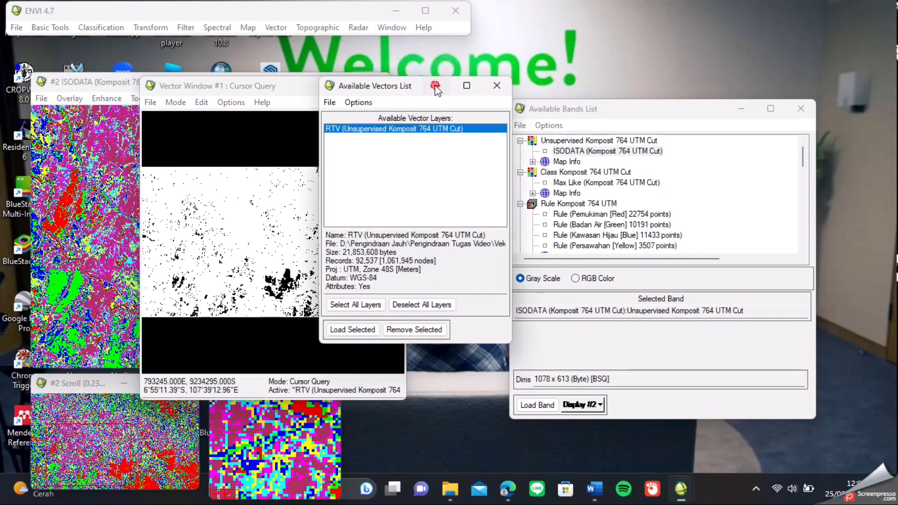
{"action": "left_click", "coordinate": [396, 10]}
{"action": "left_click", "coordinate": [331, 86]}
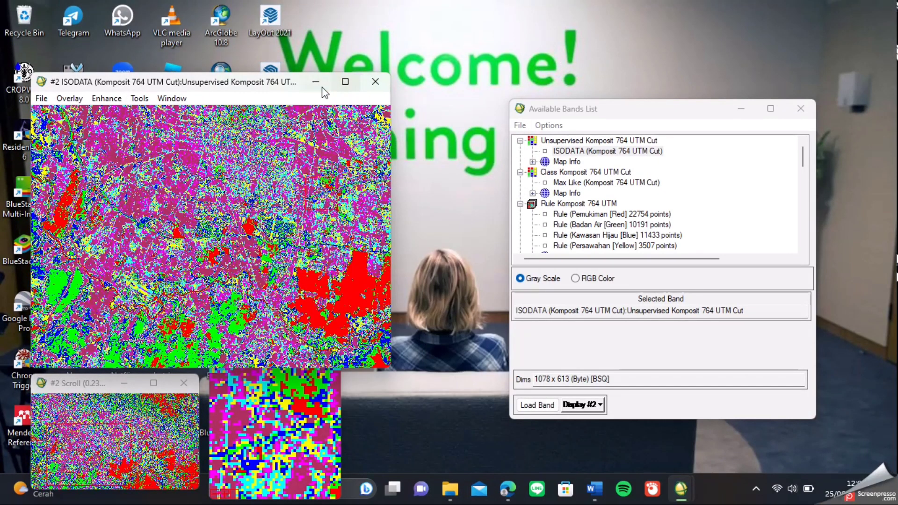
{"action": "left_click", "coordinate": [321, 83]}
{"action": "left_click", "coordinate": [742, 109]}
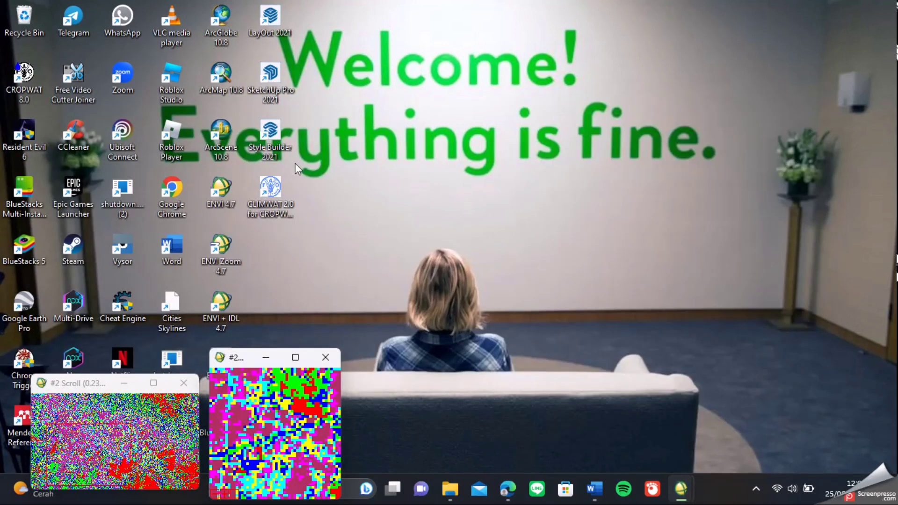
Step: Launch ArcMap 10.8, minimize the remaining ENVI zoom and scroll windows, and dismiss the Getting Started dialog for a blank map
{"action": "left_click", "coordinate": [214, 74]}
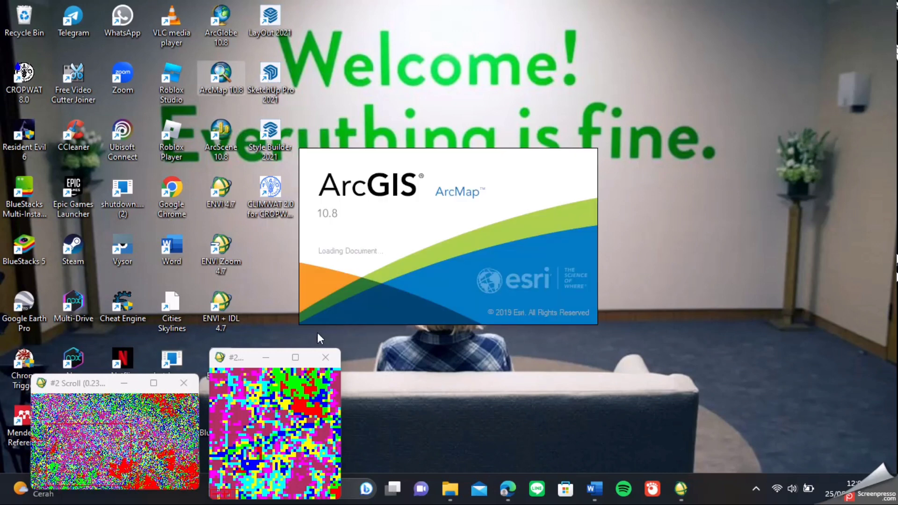
{"action": "left_click", "coordinate": [266, 357]}
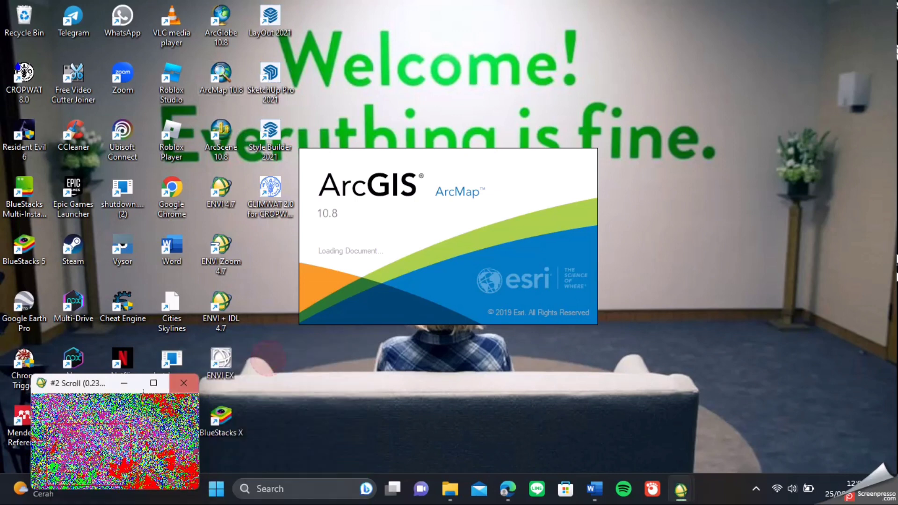
{"action": "left_click", "coordinate": [124, 383]}
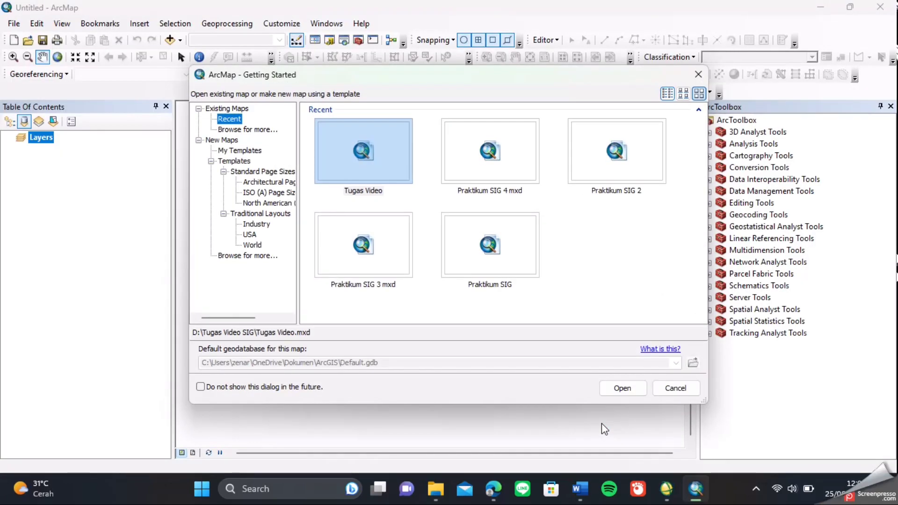
{"action": "left_click", "coordinate": [665, 384]}
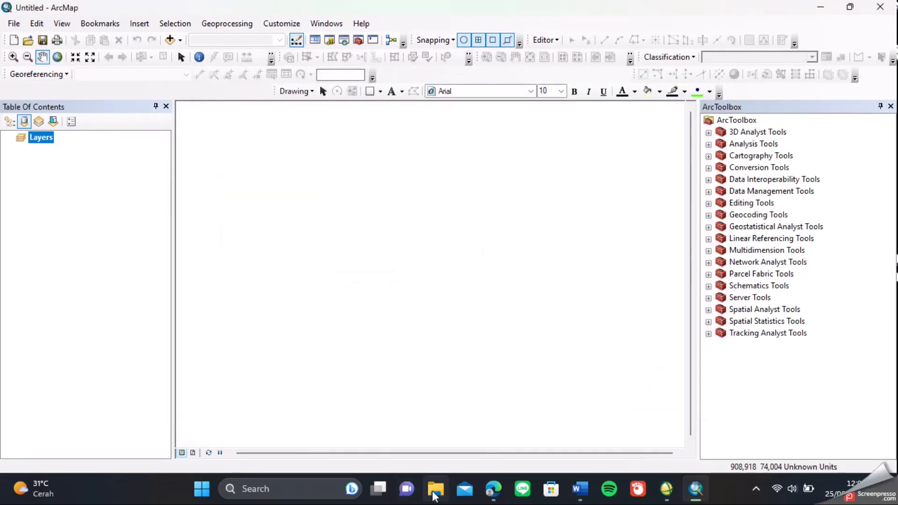
Step: Add the SHP file Shapefile komposit 764 UTM Unsuperviced from the Pengindraan Tugas Video folder to the ArcMap map
{"action": "left_click", "coordinate": [435, 489]}
{"action": "double_click", "coordinate": [745, 1]}
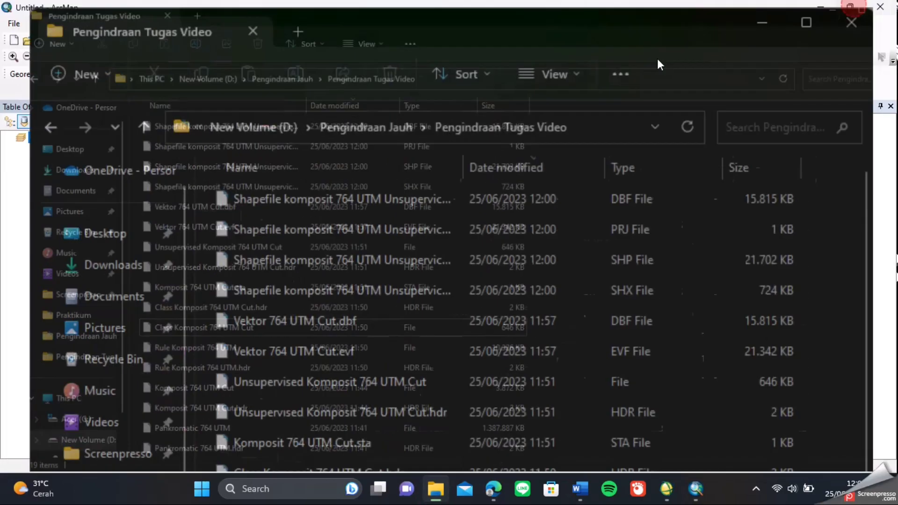
{"action": "left_click_drag", "start_coordinate": [473, 63], "coordinate": [701, 89]}
{"action": "left_click_drag", "start_coordinate": [582, 230], "coordinate": [328, 247]}
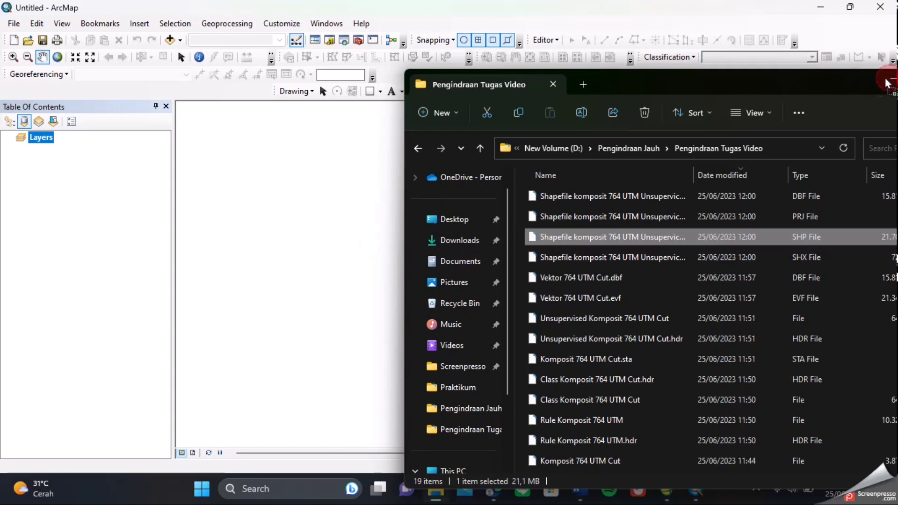
{"action": "left_click_drag", "start_coordinate": [737, 91], "coordinate": [533, 112]}
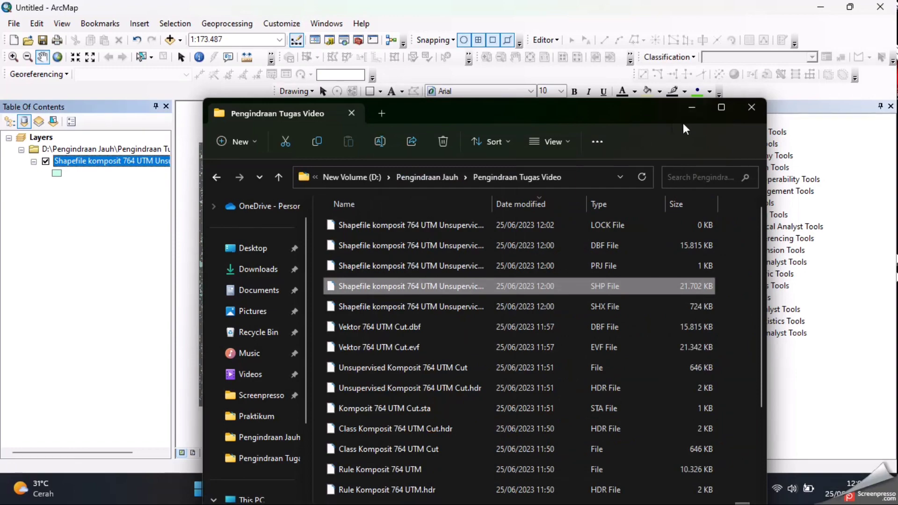
{"action": "left_click", "coordinate": [686, 106]}
Step: Symbolize the komposit 764 UTM Unsuperviced layer by unique values of the Class_Id field, adding all values, and apply it
{"action": "scroll", "coordinate": [480, 242], "scroll_direction": "down", "scroll_amount": 2}
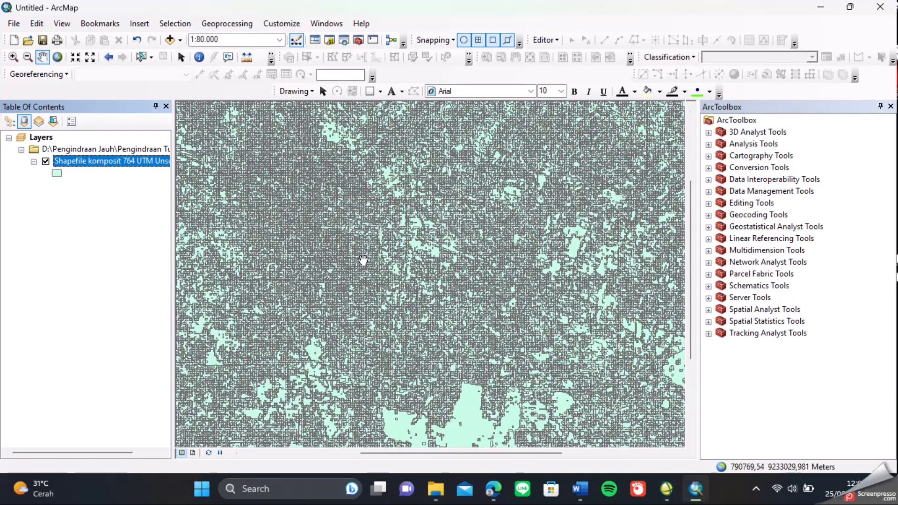
{"action": "left_click_drag", "start_coordinate": [370, 294], "coordinate": [436, 294]}
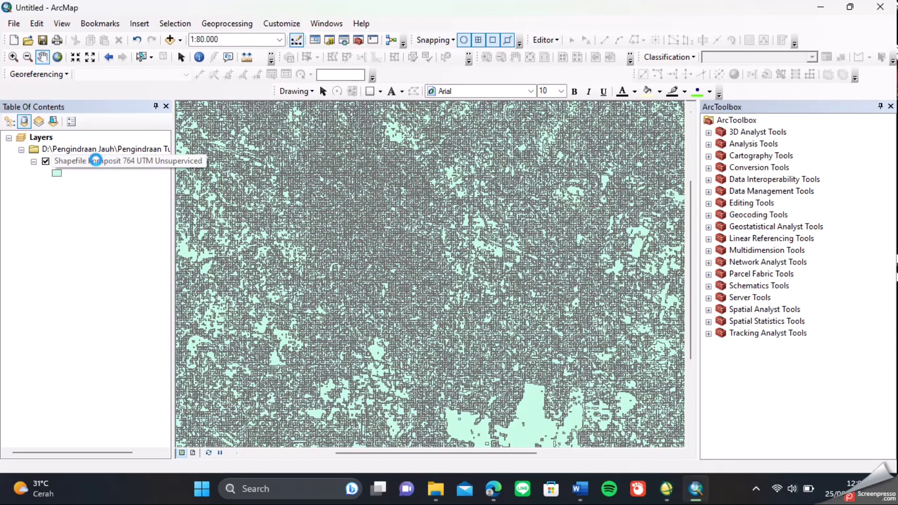
{"action": "right_click", "coordinate": [95, 160]}
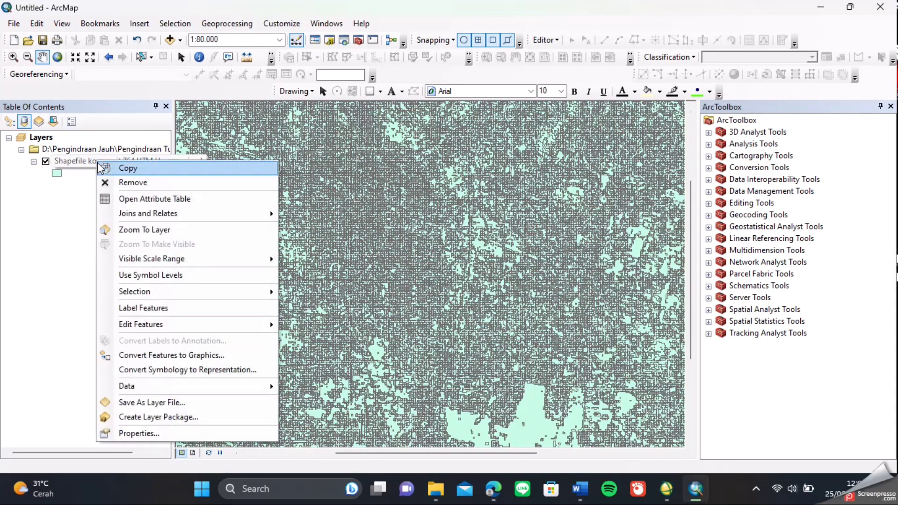
{"action": "left_click", "coordinate": [120, 433]}
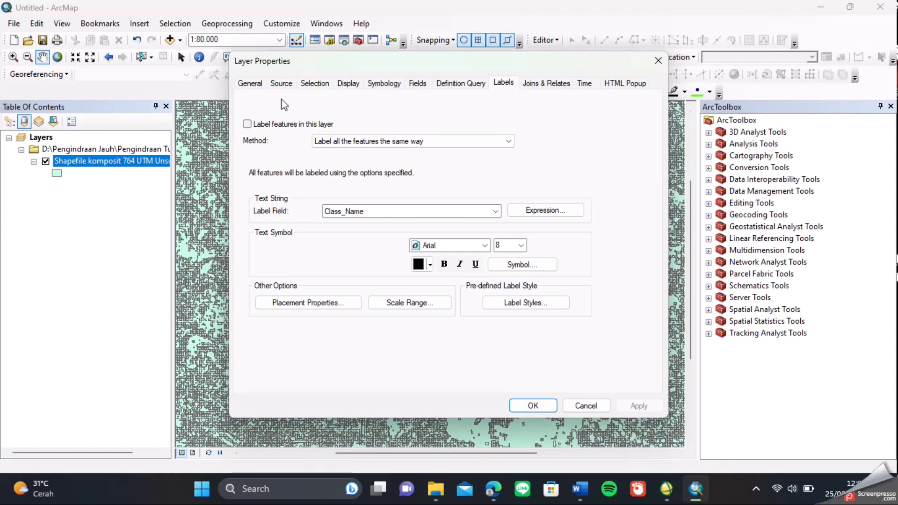
{"action": "left_click", "coordinate": [368, 84]}
{"action": "left_click", "coordinate": [261, 125]}
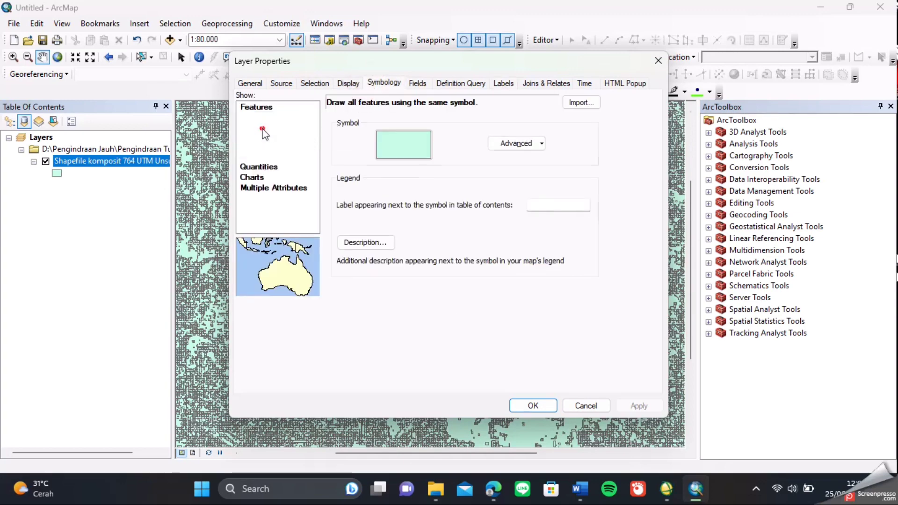
{"action": "left_click", "coordinate": [360, 130]}
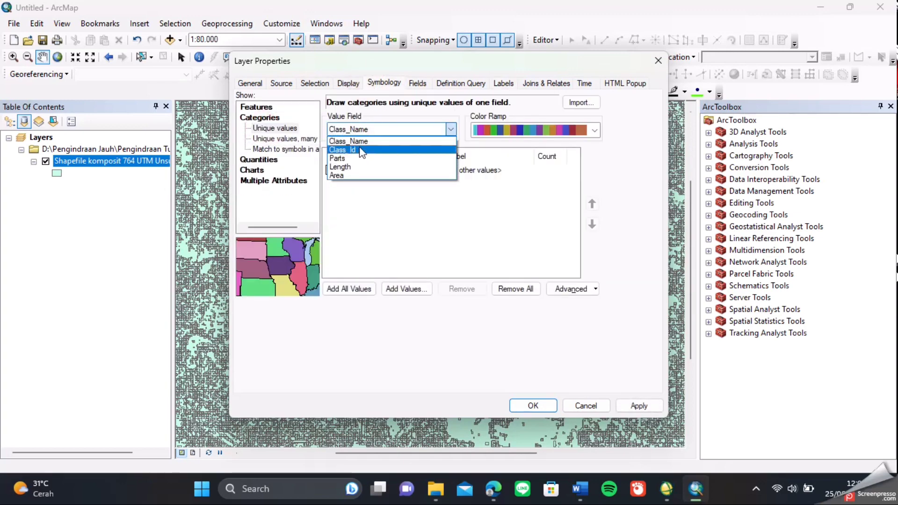
{"action": "left_click", "coordinate": [361, 151]}
{"action": "left_click", "coordinate": [357, 288]}
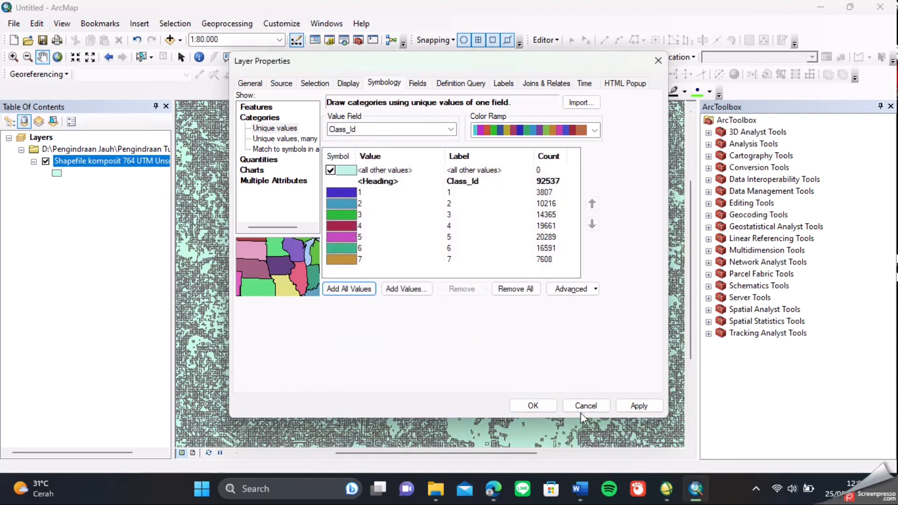
{"action": "left_click", "coordinate": [638, 406]}
{"action": "left_click", "coordinate": [532, 405]}
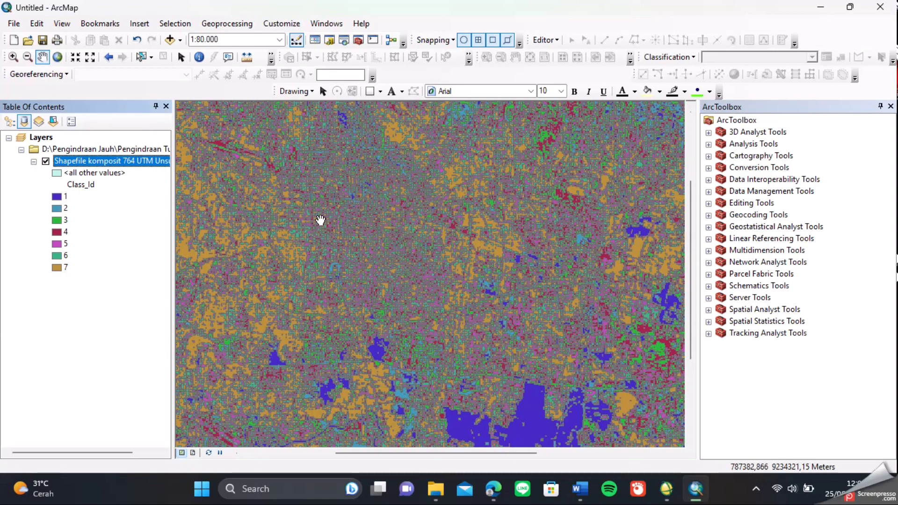
Step: Examine the class colours on the symbolized shapefile in close-up and across its full extent
{"action": "left_click_drag", "start_coordinate": [317, 216], "coordinate": [455, 256]}
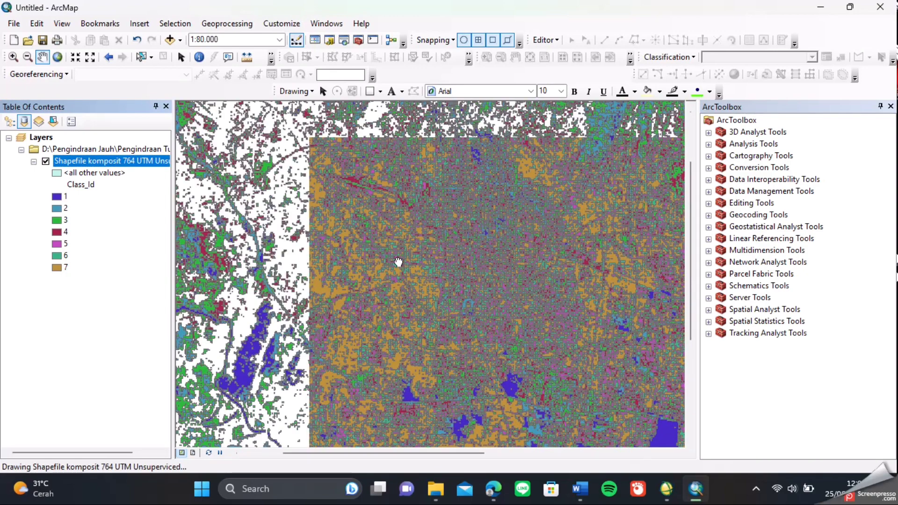
{"action": "scroll", "coordinate": [394, 260], "scroll_direction": "up", "scroll_amount": 1}
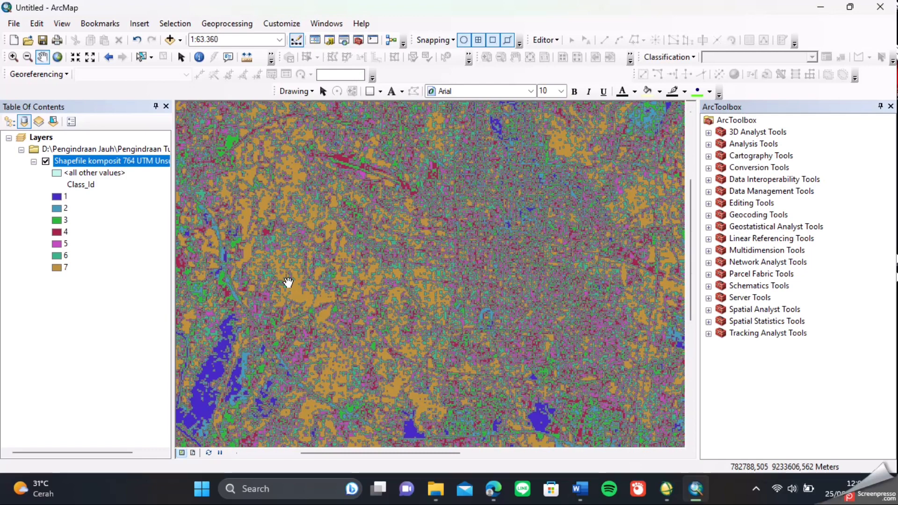
{"action": "scroll", "coordinate": [288, 283], "scroll_direction": "down", "scroll_amount": 2}
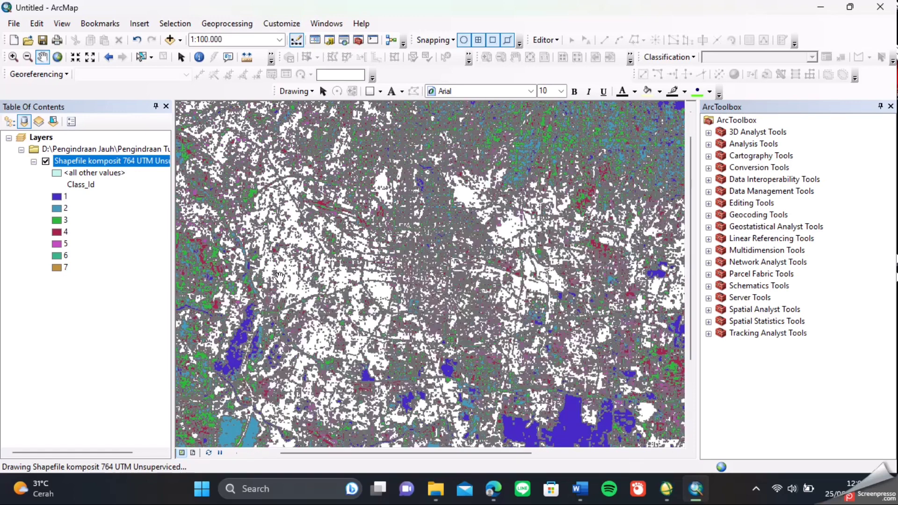
{"action": "scroll", "coordinate": [301, 255], "scroll_direction": "down", "scroll_amount": 2}
{"action": "scroll", "coordinate": [301, 256], "scroll_direction": "down", "scroll_amount": 3}
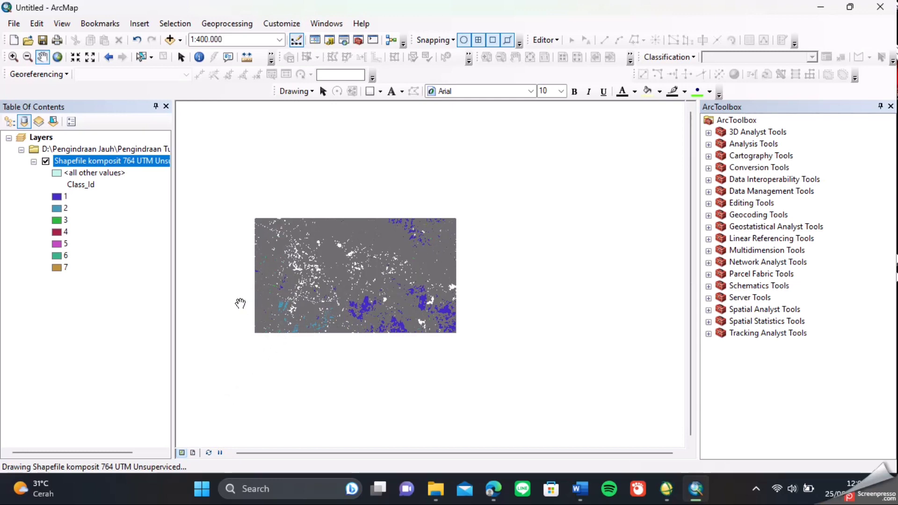
{"action": "scroll", "coordinate": [213, 265], "scroll_direction": "up", "scroll_amount": 1}
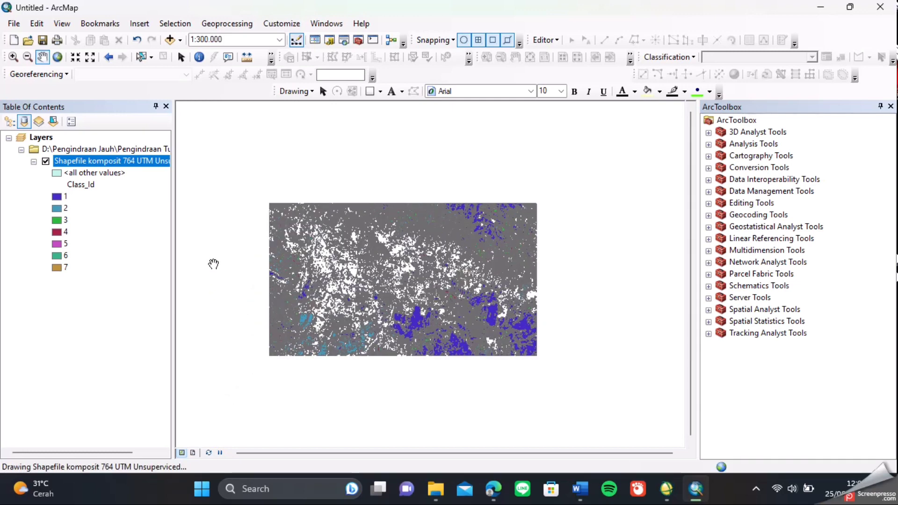
{"action": "scroll", "coordinate": [214, 264], "scroll_direction": "up", "scroll_amount": 1}
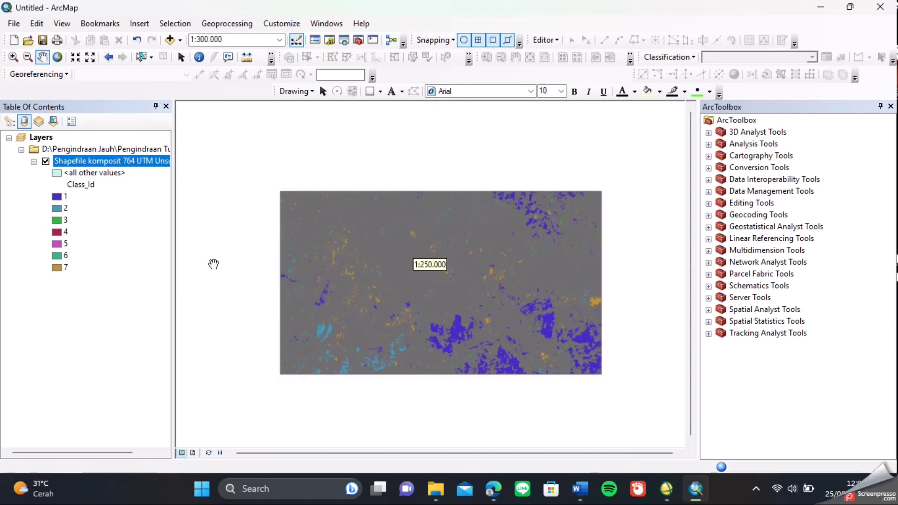